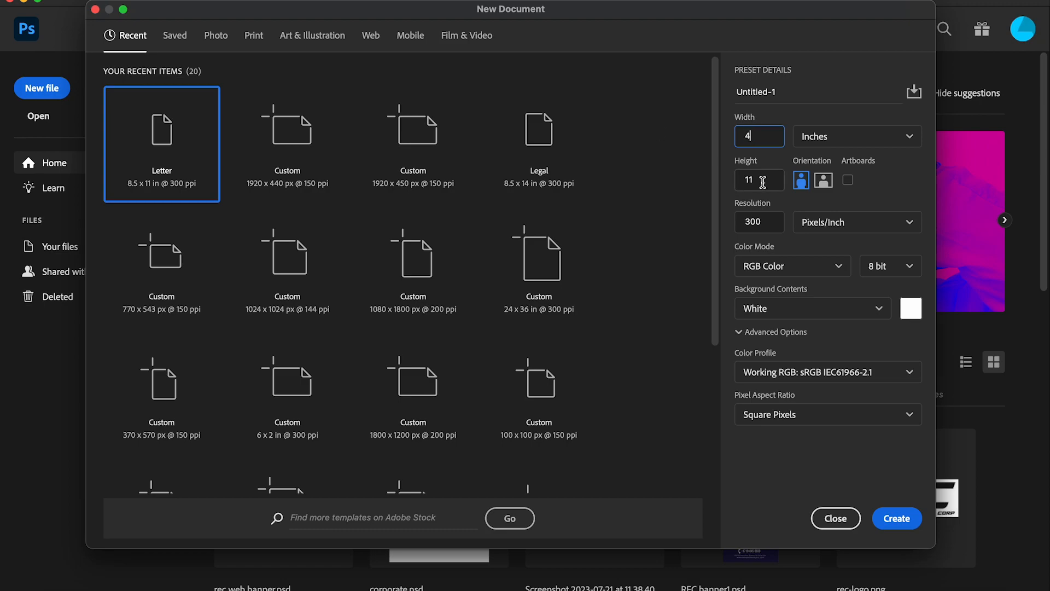
# Step: Choose CMYK Color mode for the new 4 × 6 in document and select the resolution value
pyautogui.click(823, 274)
pyautogui.click(786, 360)
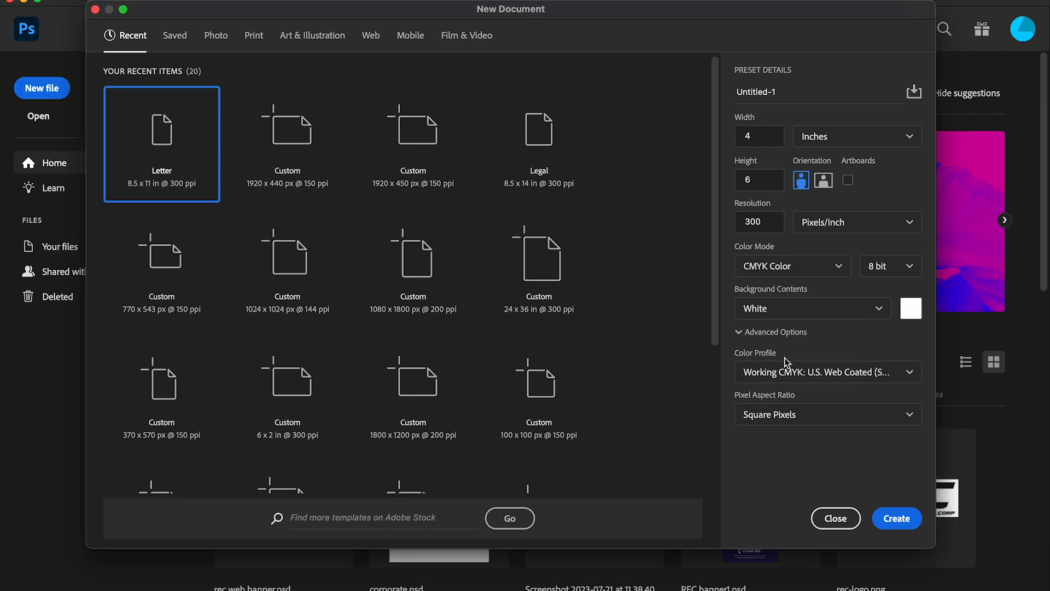
pyautogui.doubleClick(760, 221)
# Step: Create the 4 × 6 in document and place guides along its four page edges
pyautogui.click(897, 518)
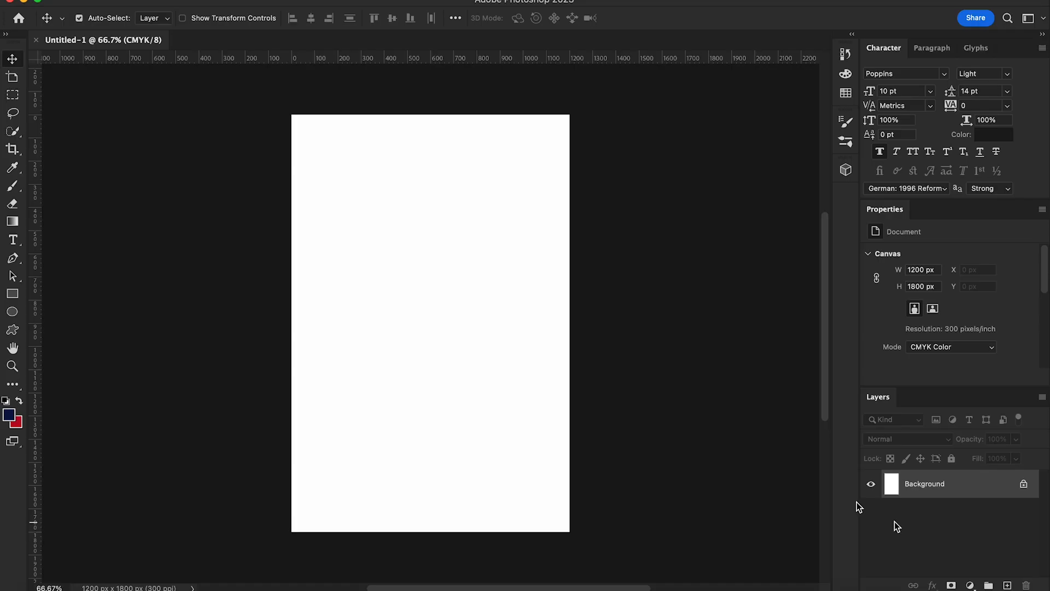
pyautogui.moveTo(35, 276); pyautogui.dragTo(291, 285)
pyautogui.moveTo(436, 60); pyautogui.dragTo(431, 114)
pyautogui.moveTo(35, 285); pyautogui.dragTo(570, 408)
pyautogui.moveTo(440, 61); pyautogui.dragTo(449, 531)
# Step: Enlarge the canvas to 4.25 × 6.25 inches with Canvas Size
pyautogui.click(133, 0)
pyautogui.moveTo(168, 0)
pyautogui.click(213, 102)
pyautogui.click(743, 257)
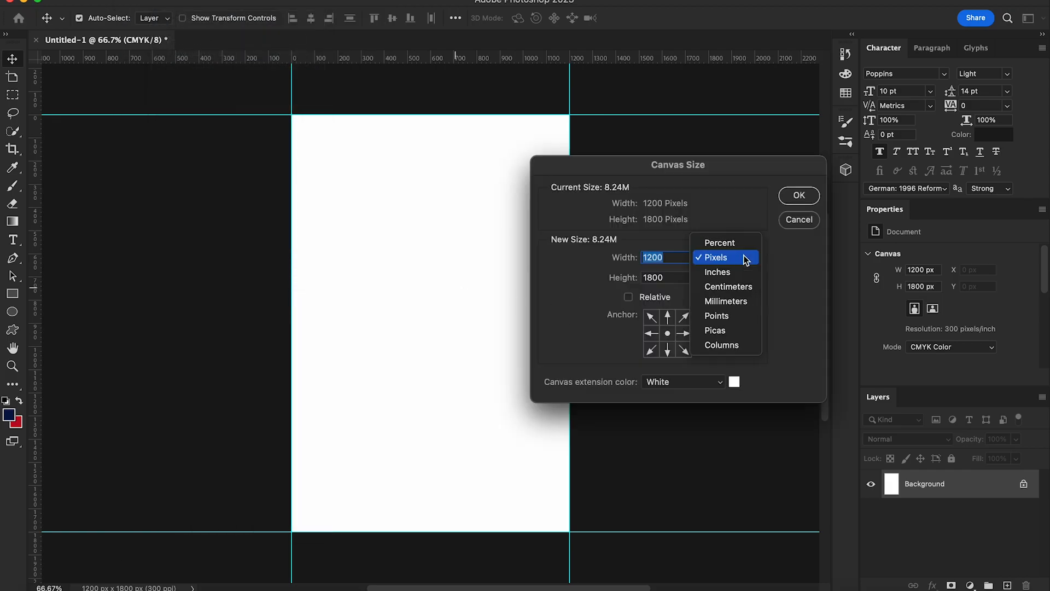
pyautogui.click(721, 272)
pyautogui.write('.25')
pyautogui.click(662, 277)
pyautogui.write('.2')
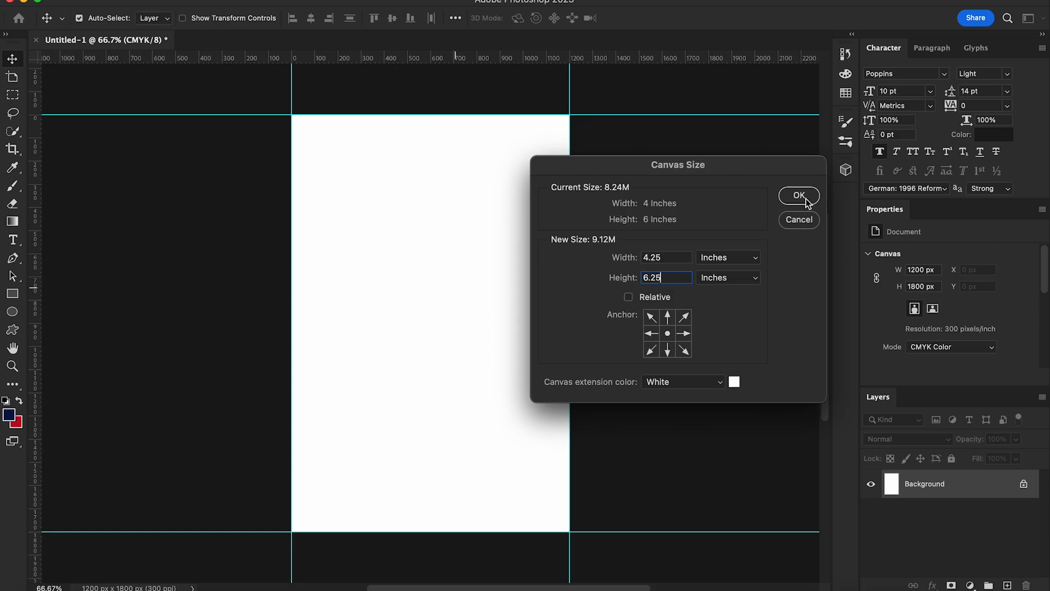
pyautogui.click(806, 202)
# Step: Add vertical and horizontal guides through the page centre
pyautogui.moveTo(34, 299); pyautogui.dragTo(439, 370)
pyautogui.moveTo(468, 54); pyautogui.dragTo(479, 331)
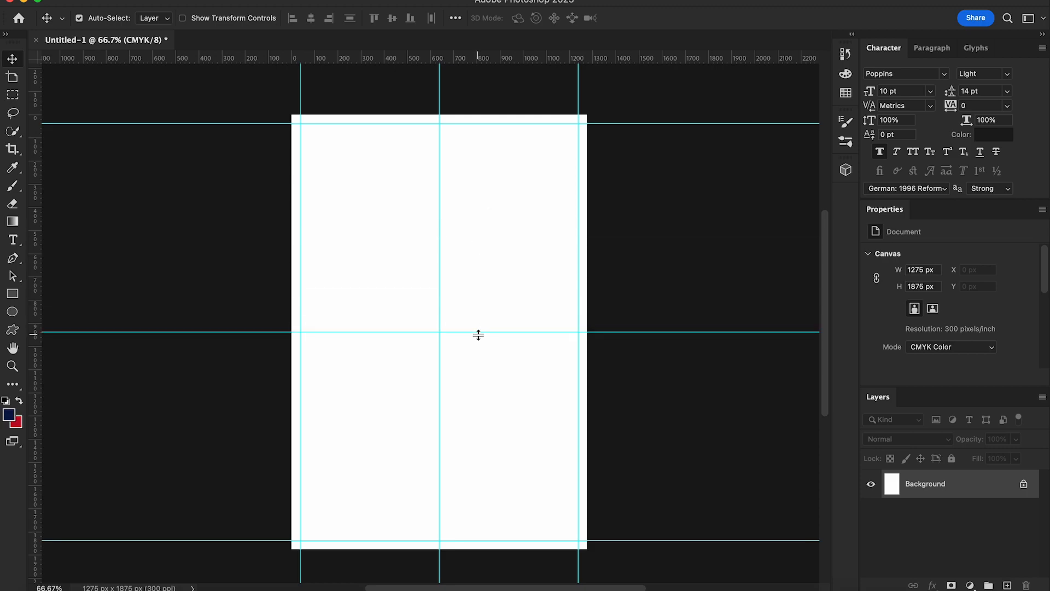
pyautogui.scroll(2, 479, 335)
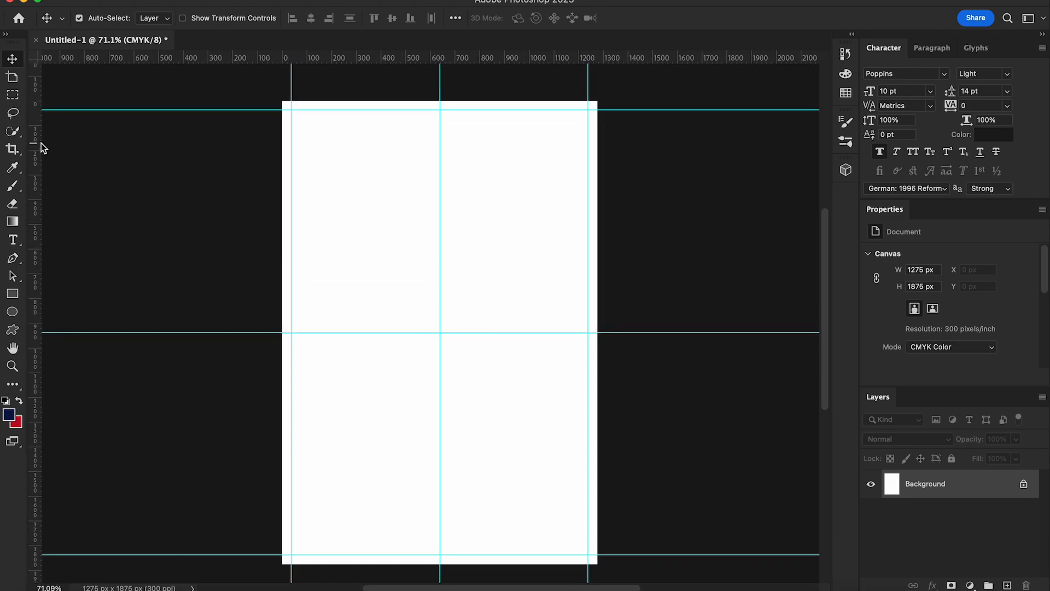
# Step: Draw a light blue, outline-free rectangle over the top half of the page
pyautogui.click(17, 296)
pyautogui.moveTo(282, 98); pyautogui.dragTo(602, 331)
pyautogui.click(202, 18)
pyautogui.click(122, 44)
pyautogui.click(153, 18)
pyautogui.click(107, 91)
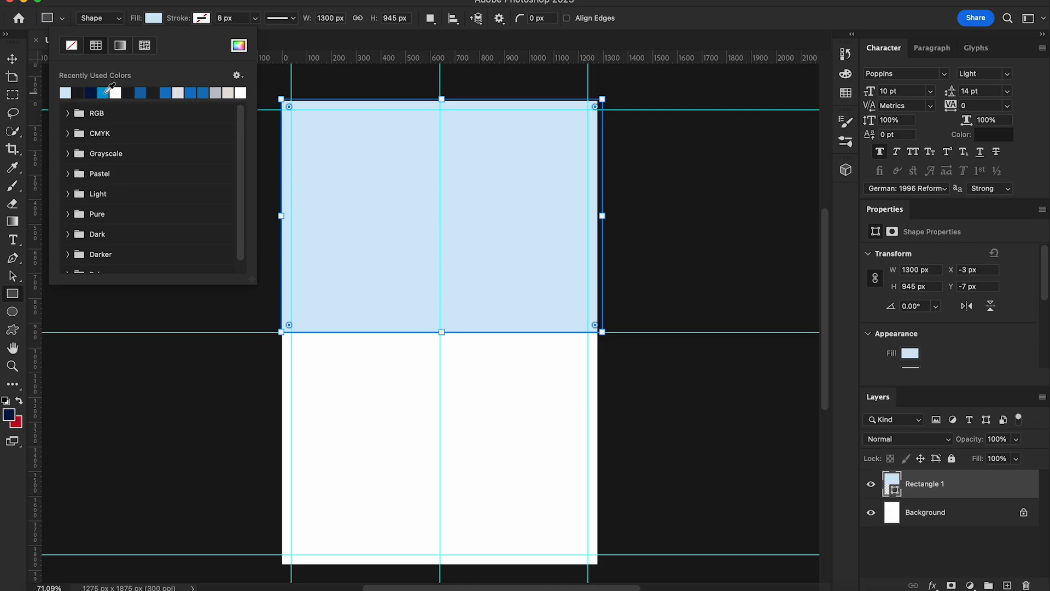
# Step: Stretch the rectangle past the top-left page edge with Free Transform
pyautogui.click(12, 58)
pyautogui.press('super+t')
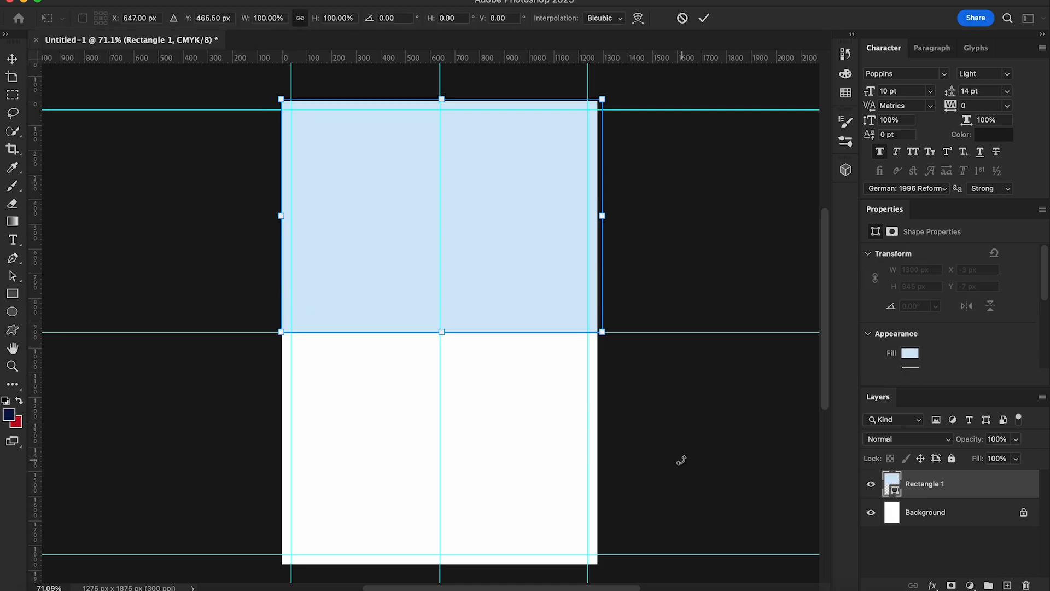
pyautogui.moveTo(278, 99); pyautogui.dragTo(272, 93)
pyautogui.press('Return')
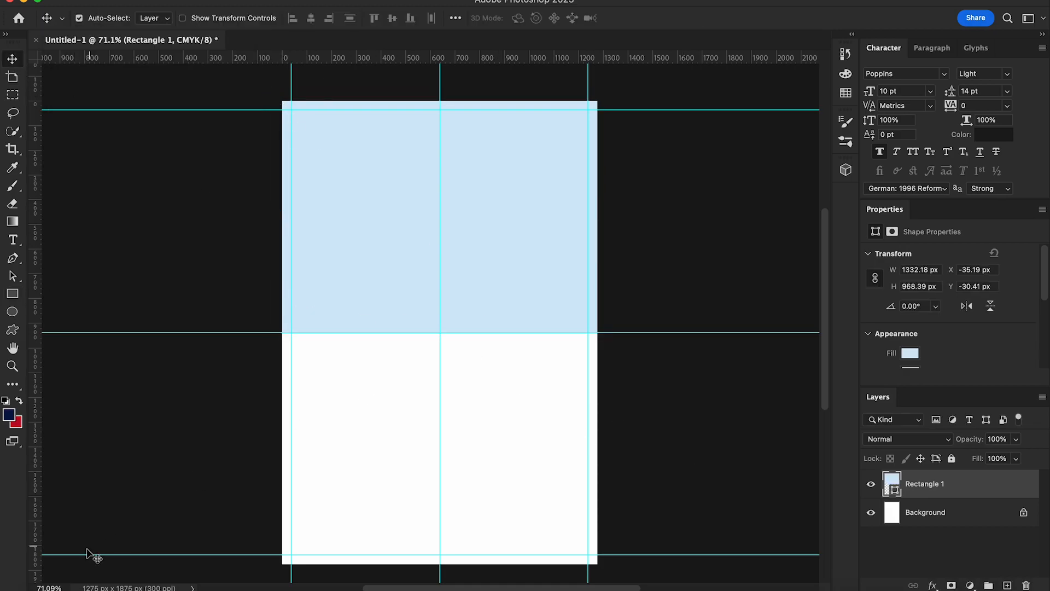
# Step: Place skyline.jpg from Finder into the document, nudged slightly upward
pyautogui.click(46, 589)
pyautogui.moveTo(672, 133); pyautogui.dragTo(470, 453)
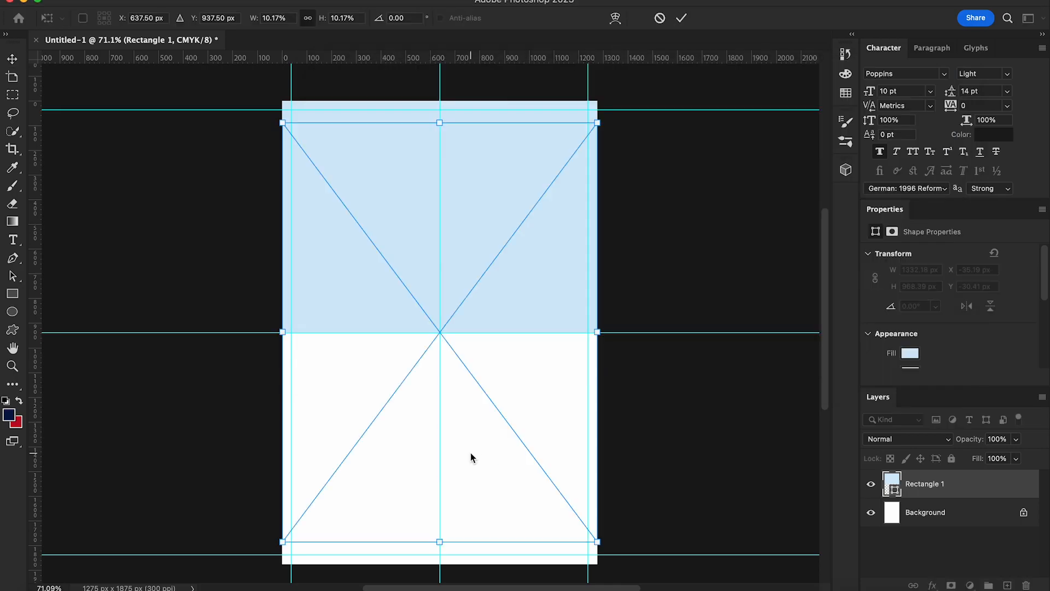
pyautogui.moveTo(522, 366); pyautogui.dragTo(524, 348)
pyautogui.press('Return')
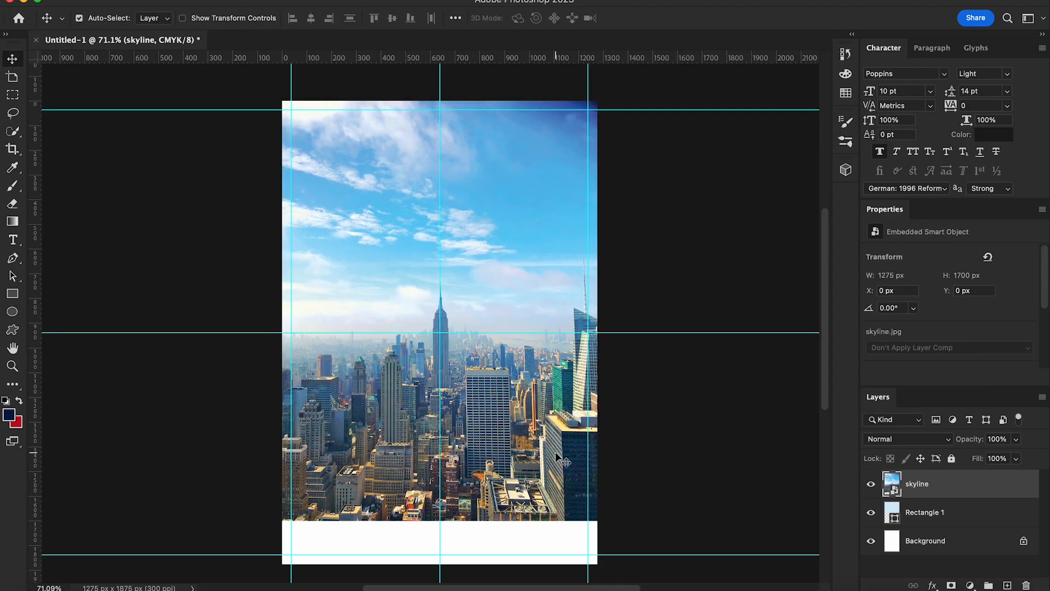
# Step: Move the skyline photo up and clip it to the light blue rectangle
pyautogui.moveTo(496, 432); pyautogui.dragTo(496, 272)
pyautogui.rightClick(948, 477)
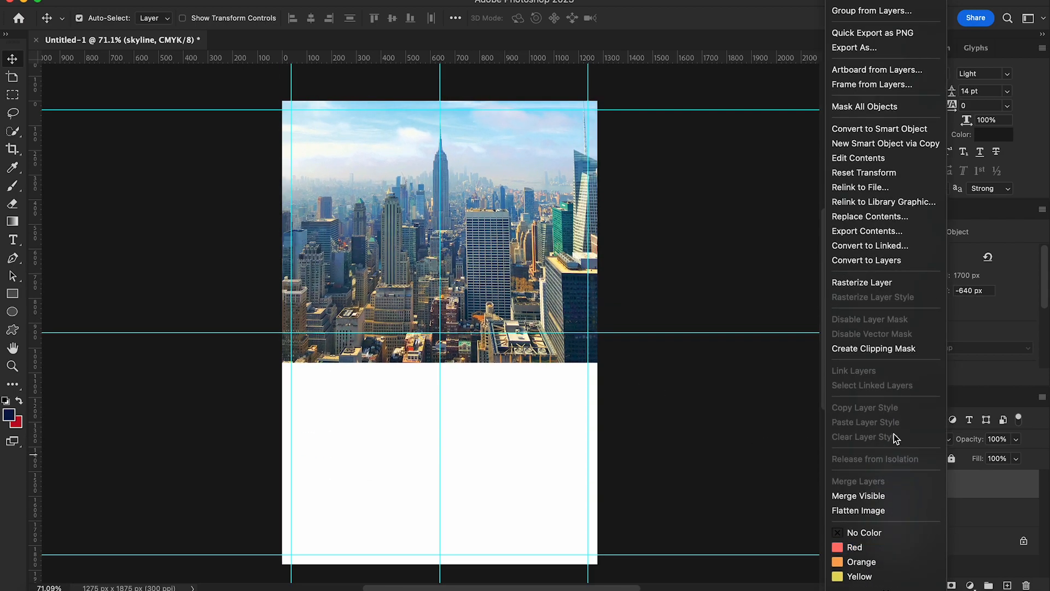
pyautogui.click(869, 348)
# Step: Enlarge the clipped skyline photo so it fills the header area
pyautogui.press('super+t')
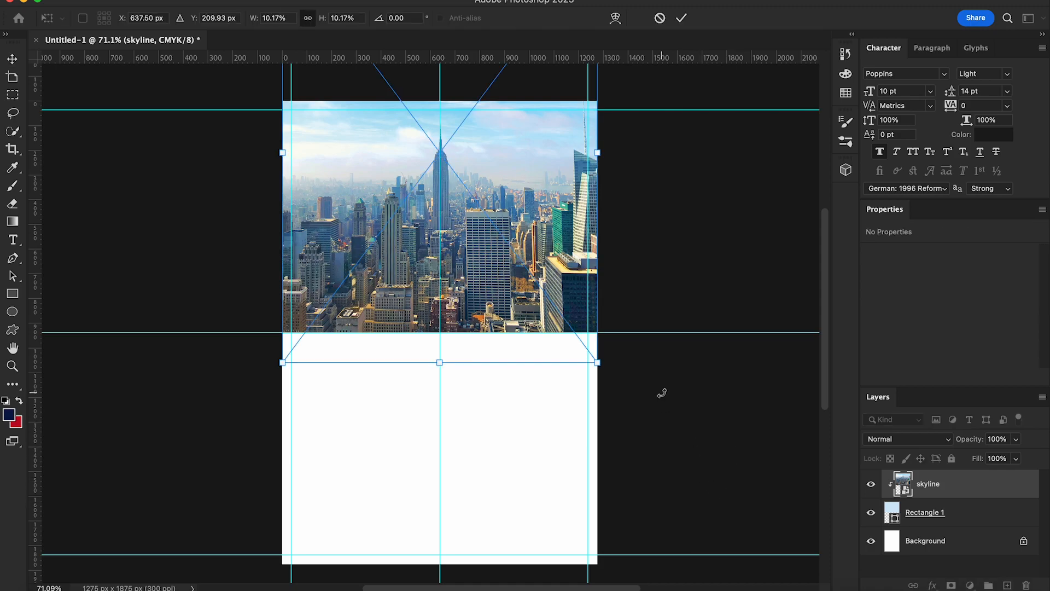
pyautogui.moveTo(601, 365); pyautogui.dragTo(609, 370)
pyautogui.scroll(2, 427, 303)
pyautogui.moveTo(280, 237); pyautogui.dragTo(269, 237)
pyautogui.press('Return')
pyautogui.scroll(-2, 436, 429)
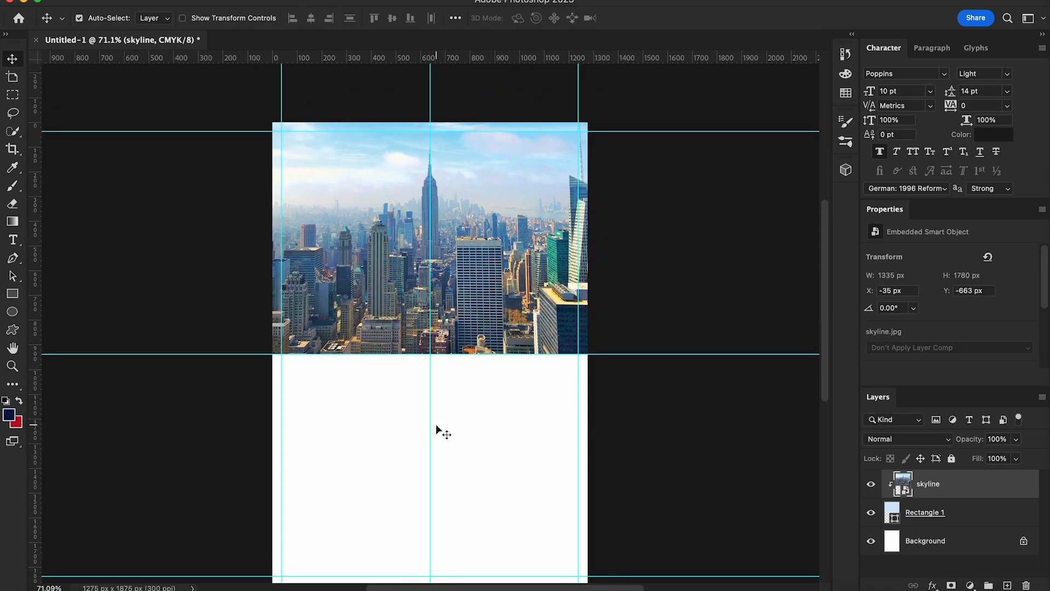
# Step: Draw a bright blue, outline-free rectangle at the lower right of the header
pyautogui.click(12, 296)
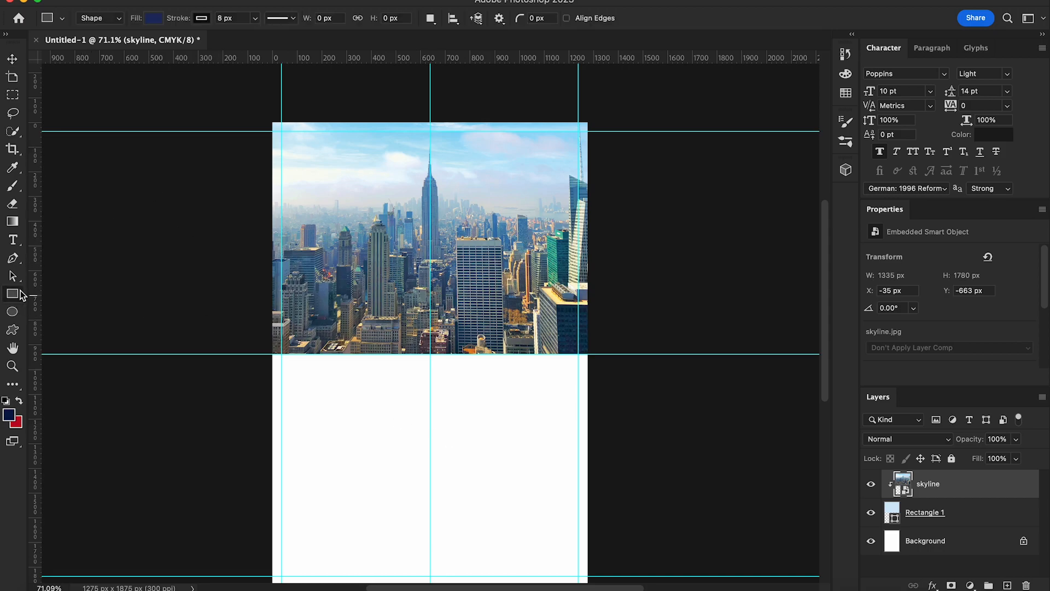
pyautogui.moveTo(430, 247); pyautogui.dragTo(601, 354)
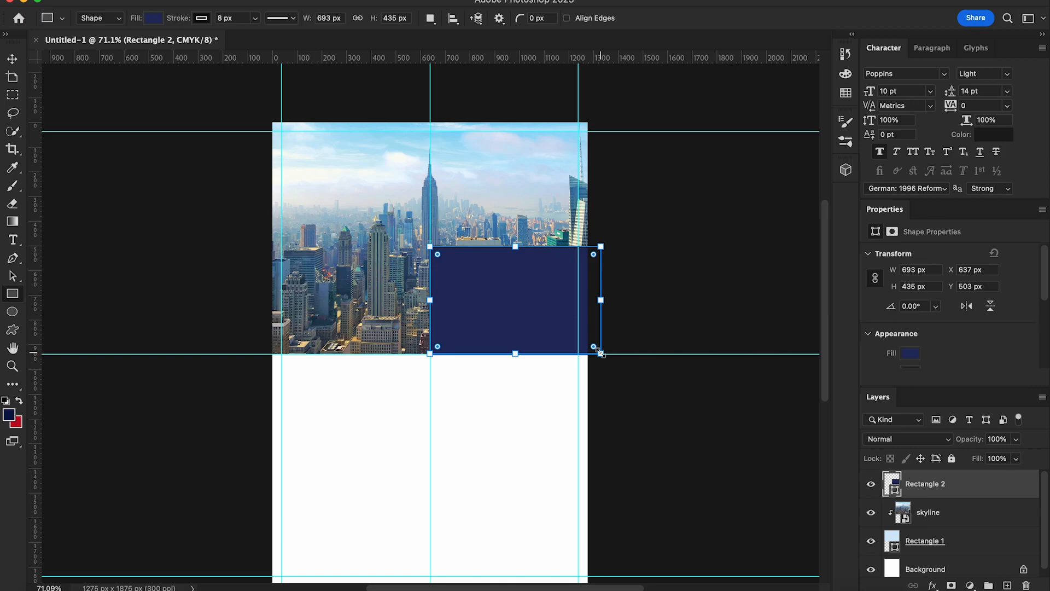
pyautogui.click(153, 18)
pyautogui.click(153, 18)
pyautogui.click(154, 18)
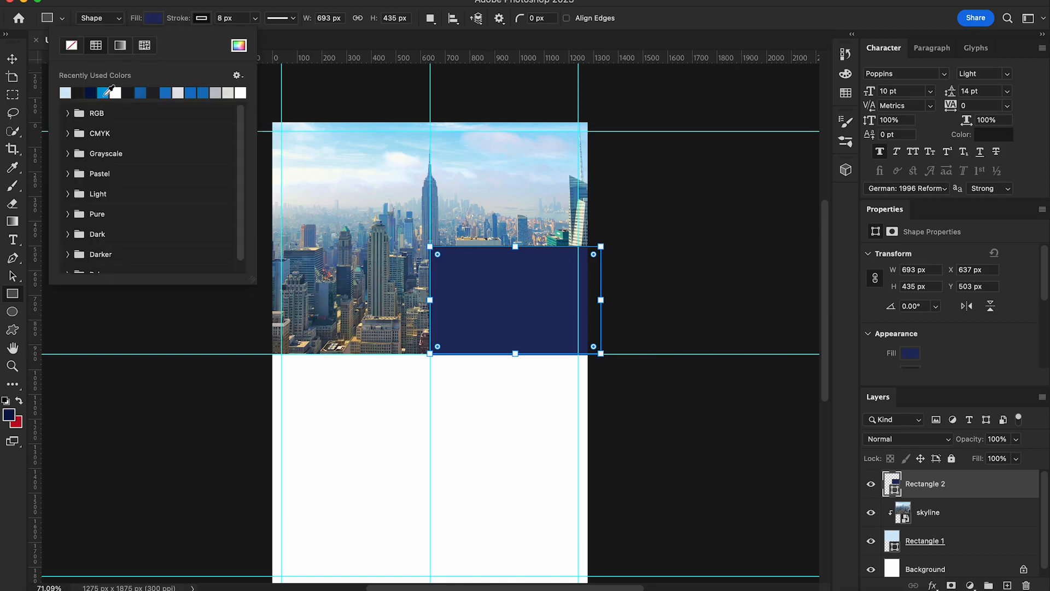
pyautogui.click(91, 90)
pyautogui.press('v')
pyautogui.click(12, 293)
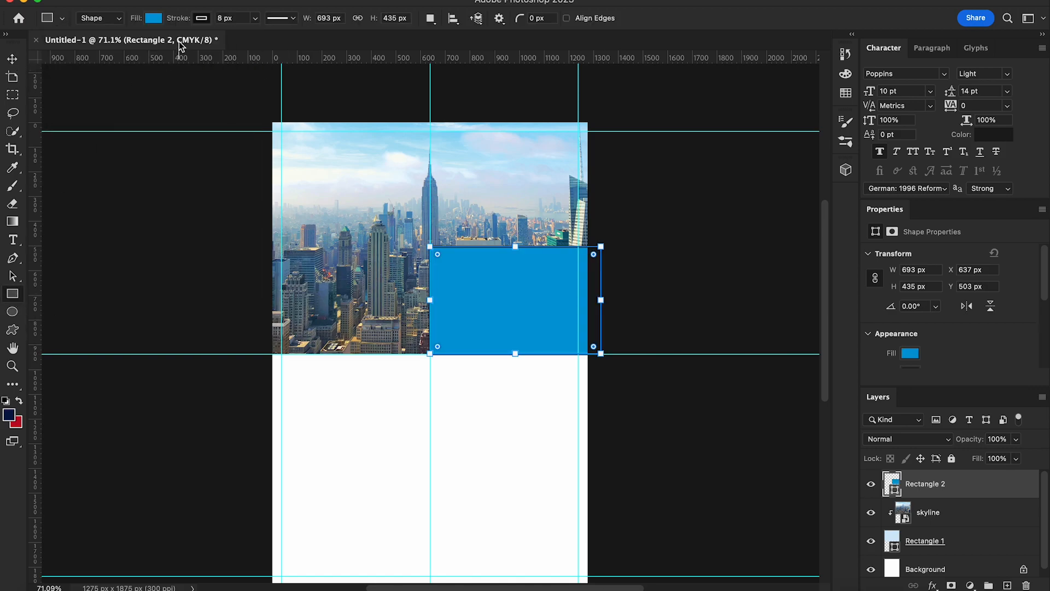
pyautogui.click(202, 18)
pyautogui.click(120, 44)
pyautogui.press('v')
# Step: Skew the blue rectangle so its left edge slants outward at the bottom
pyautogui.rightClick(501, 290)
pyautogui.click(664, 329)
pyautogui.hotkey('ctrl', 't')
pyautogui.rightClick(495, 249)
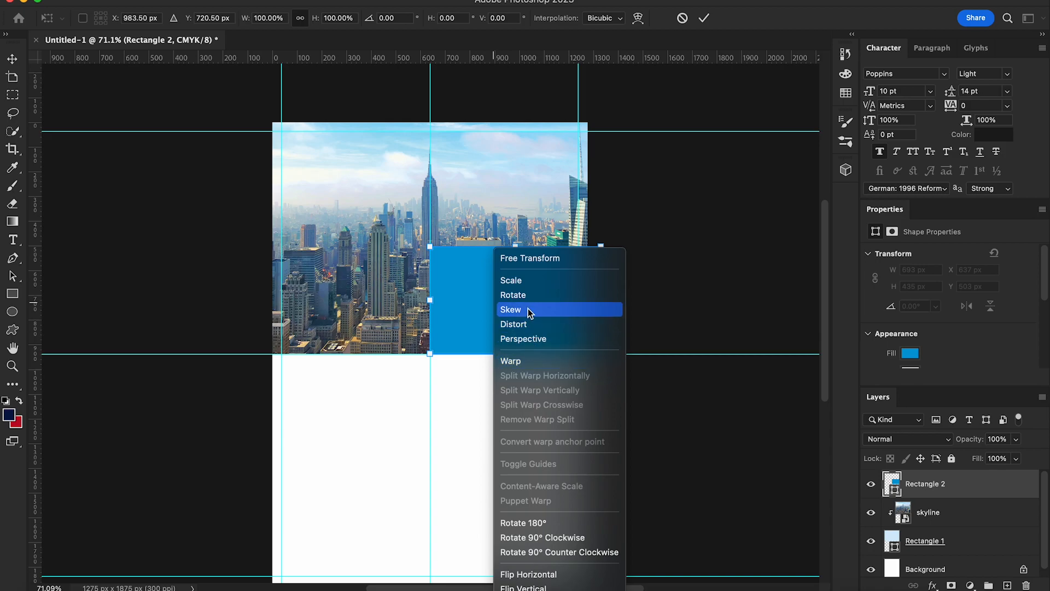
pyautogui.click(529, 309)
pyautogui.moveTo(430, 354); pyautogui.dragTo(342, 351)
pyautogui.press('Return')
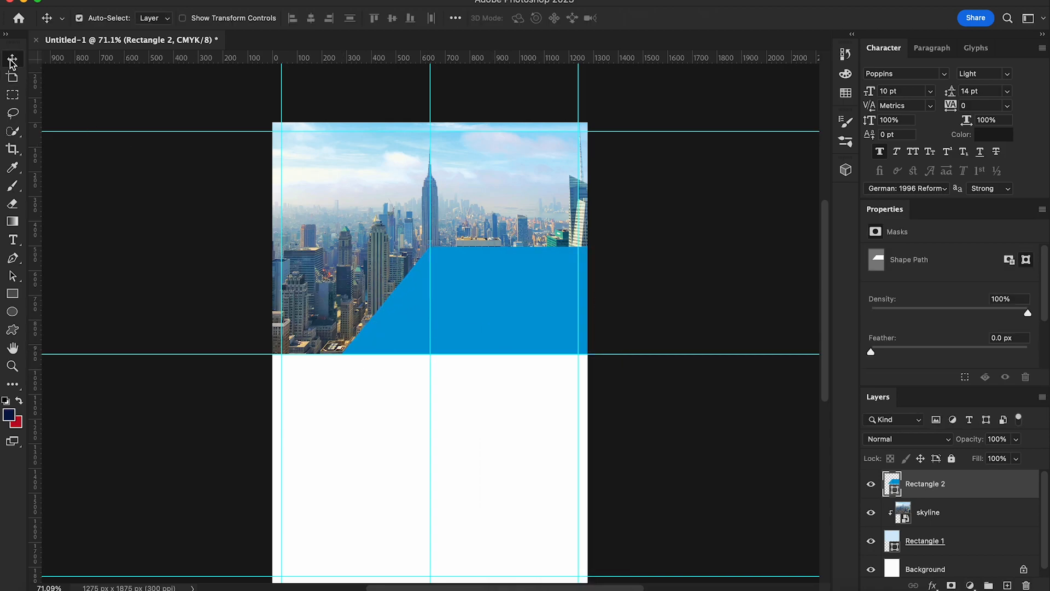
# Step: Draw a dark-filled rectangle at the lower left of the header
pyautogui.press('u')
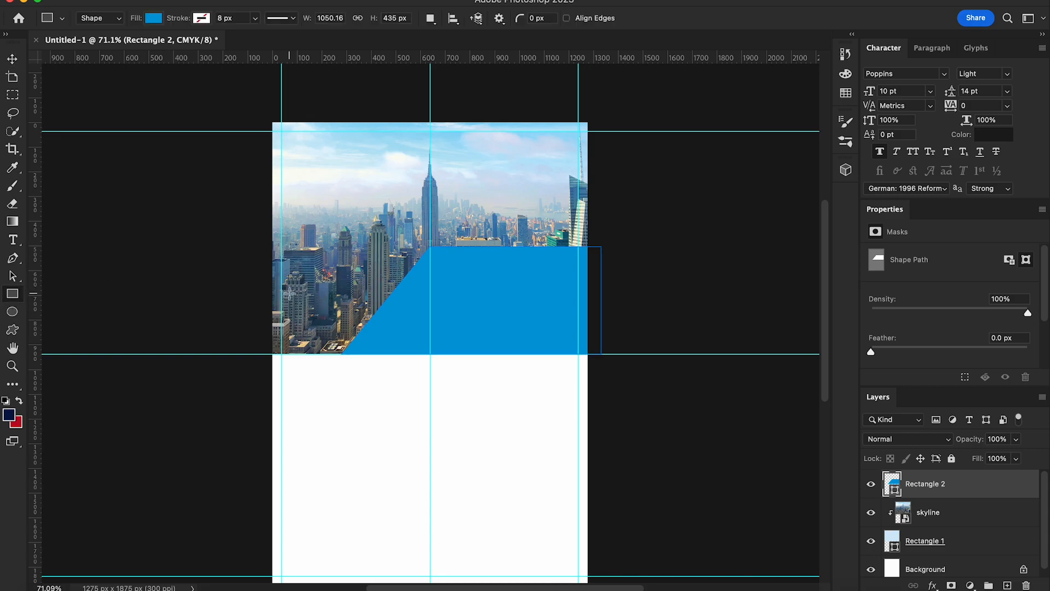
pyautogui.moveTo(271, 282); pyautogui.dragTo(434, 353)
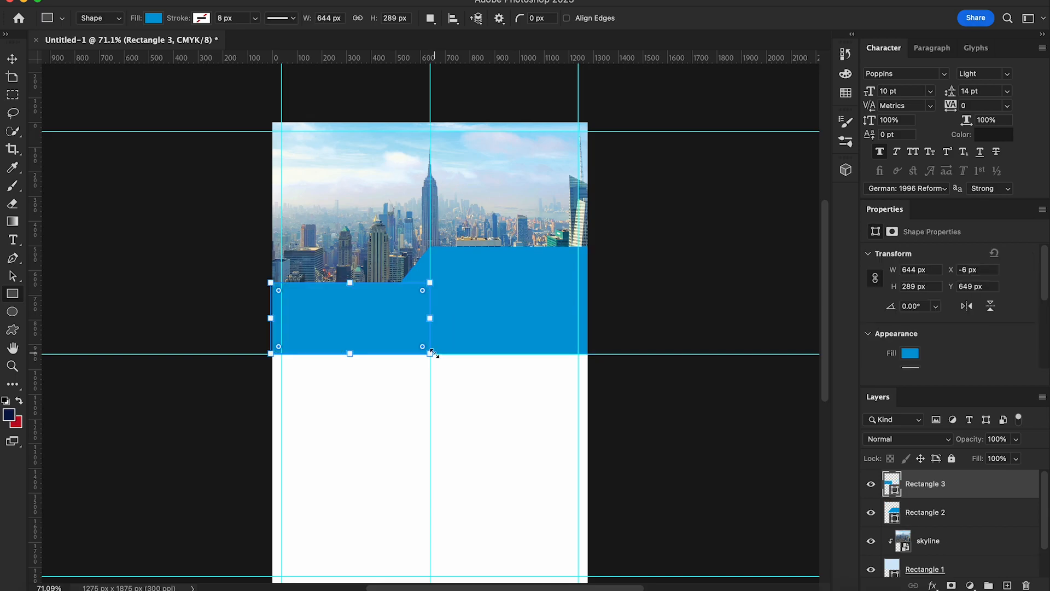
pyautogui.click(154, 19)
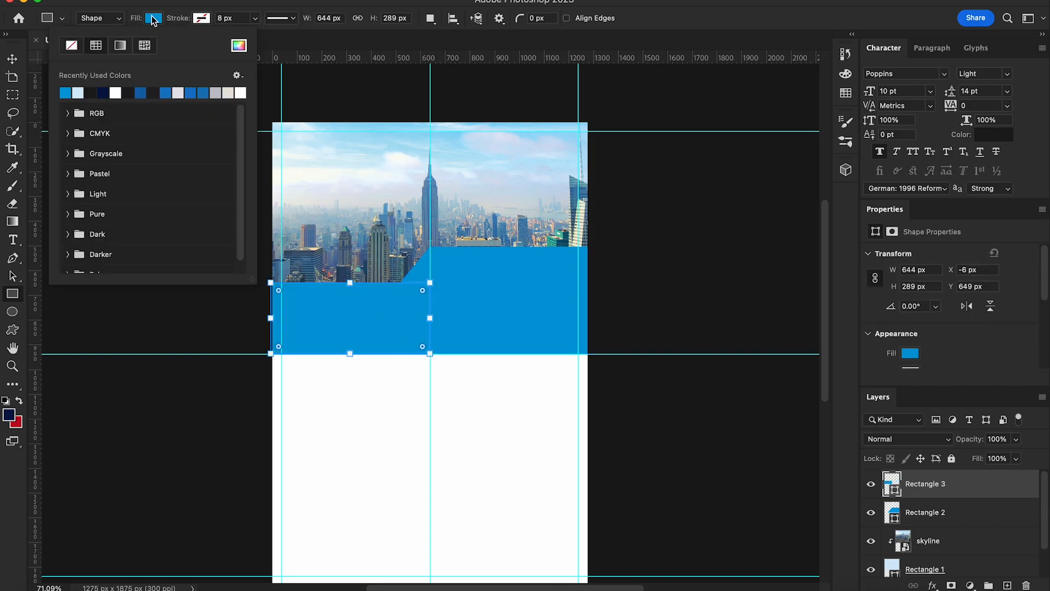
pyautogui.click(96, 89)
pyautogui.click(12, 59)
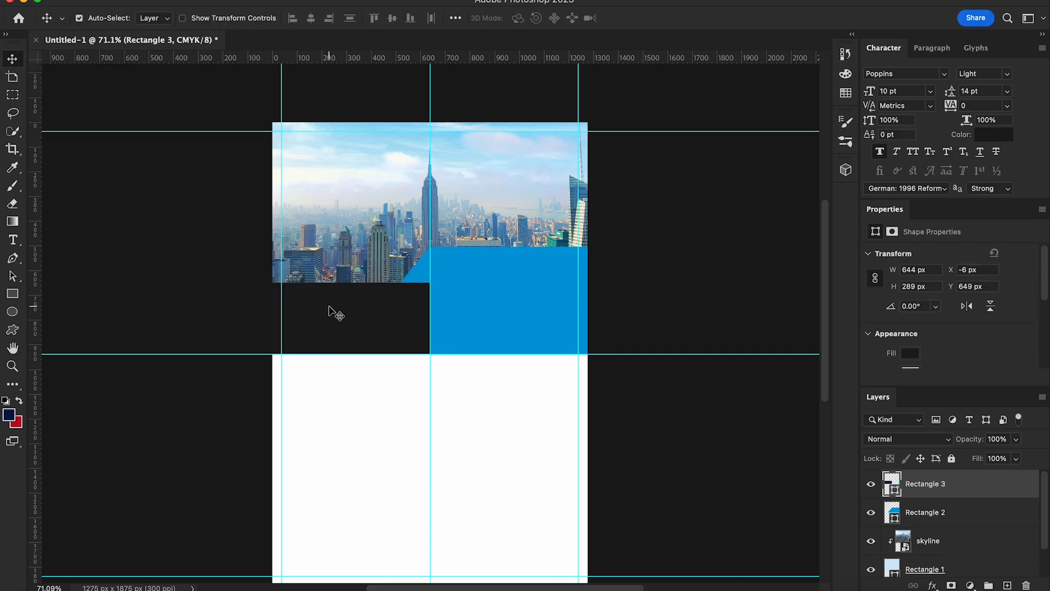
# Step: Skew the dark panel so its right edge slants outward at the bottom
pyautogui.hotkey('ctrl', 't')
pyautogui.rightClick(374, 319)
pyautogui.click(411, 309)
pyautogui.moveTo(430, 354); pyautogui.dragTo(487, 355)
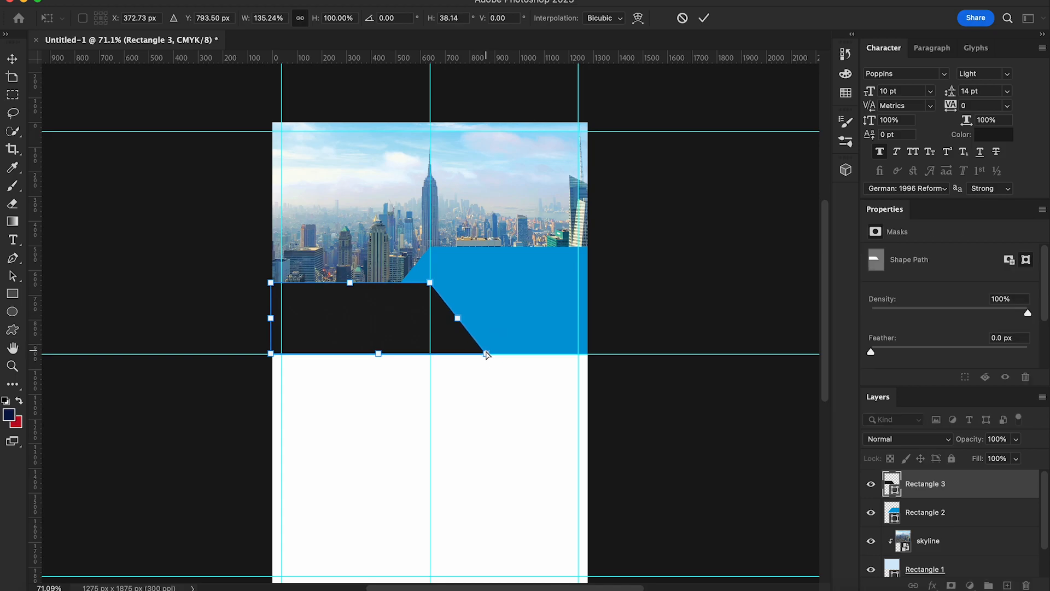
pyautogui.press('Return')
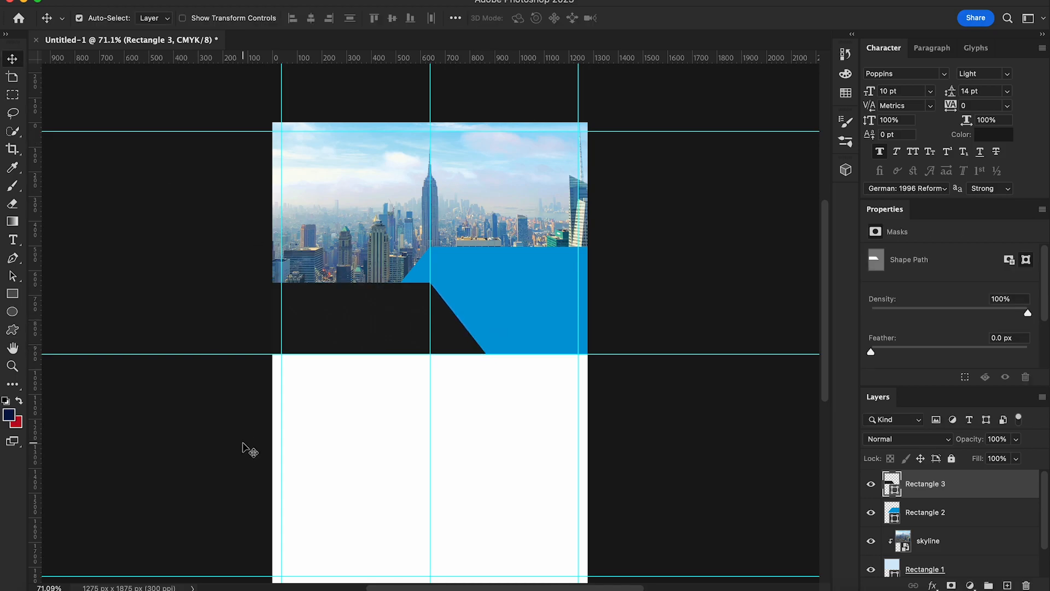
# Step: Fine-tune the dark panel's skew to match the blue band's slant
pyautogui.hotkey('ctrl', 't')
pyautogui.rightClick(386, 316)
pyautogui.click(410, 307)
pyautogui.moveTo(485, 354); pyautogui.dragTo(482, 357)
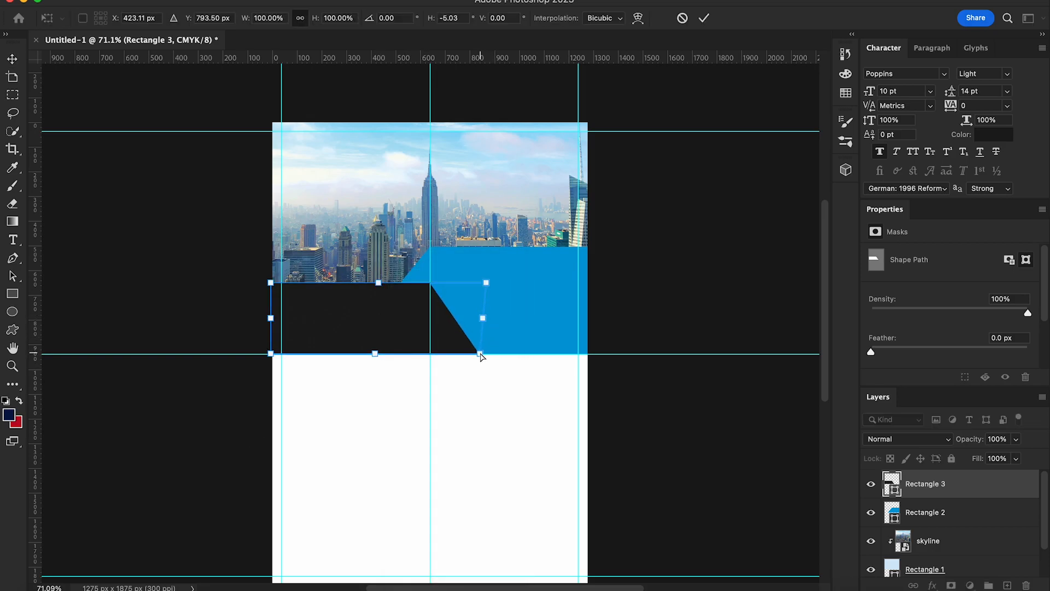
pyautogui.press('Return')
# Step: Draw a thin dark strip along the bottom of the header
pyautogui.press('u')
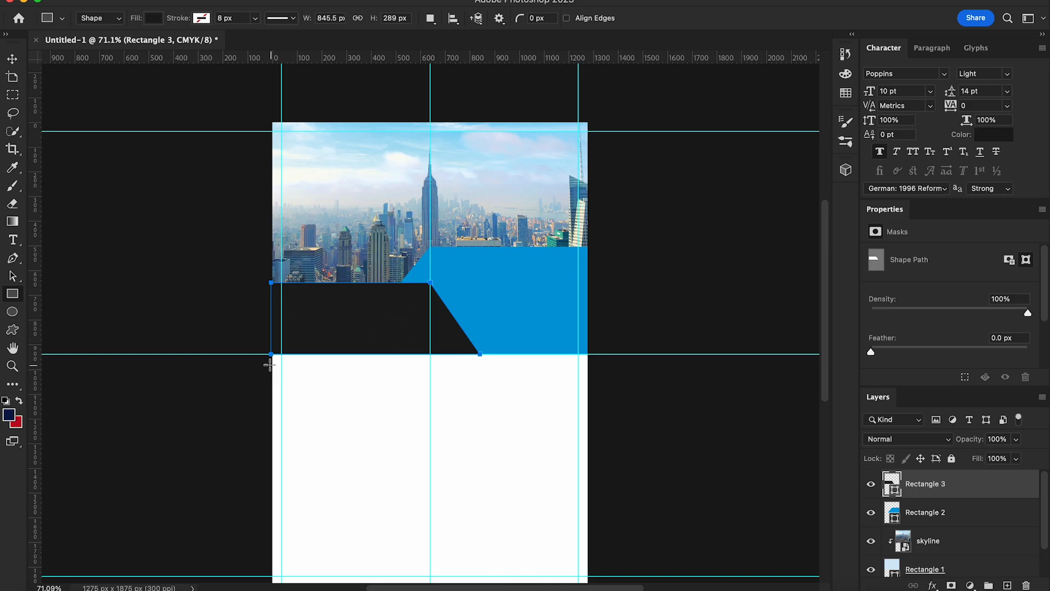
pyautogui.moveTo(271, 354); pyautogui.dragTo(497, 369)
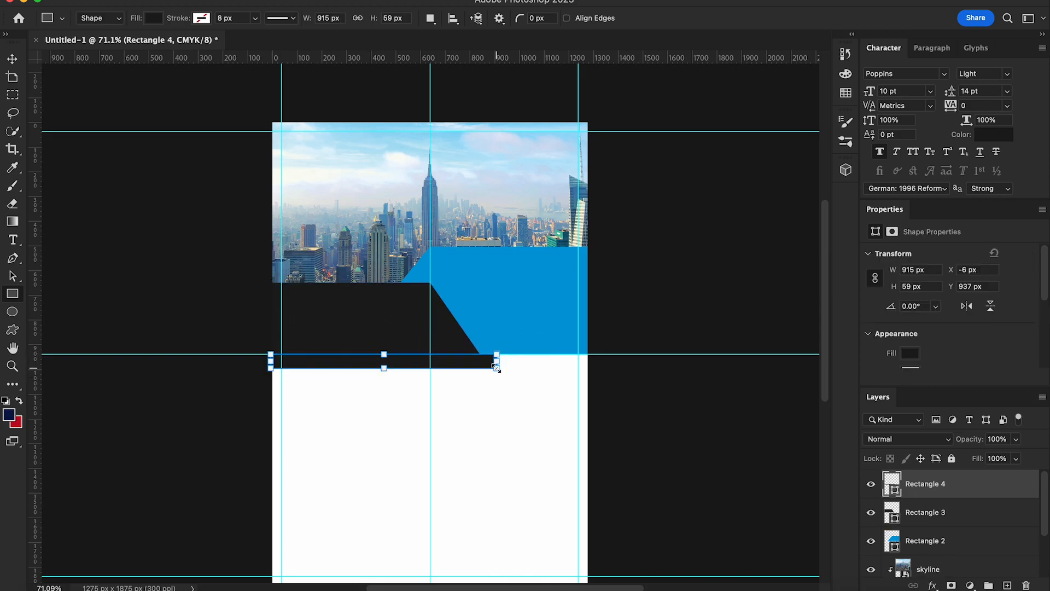
pyautogui.press('v')
# Step: Skew the strip's right end diagonally, converting the live shape to a path
pyautogui.press('super+t')
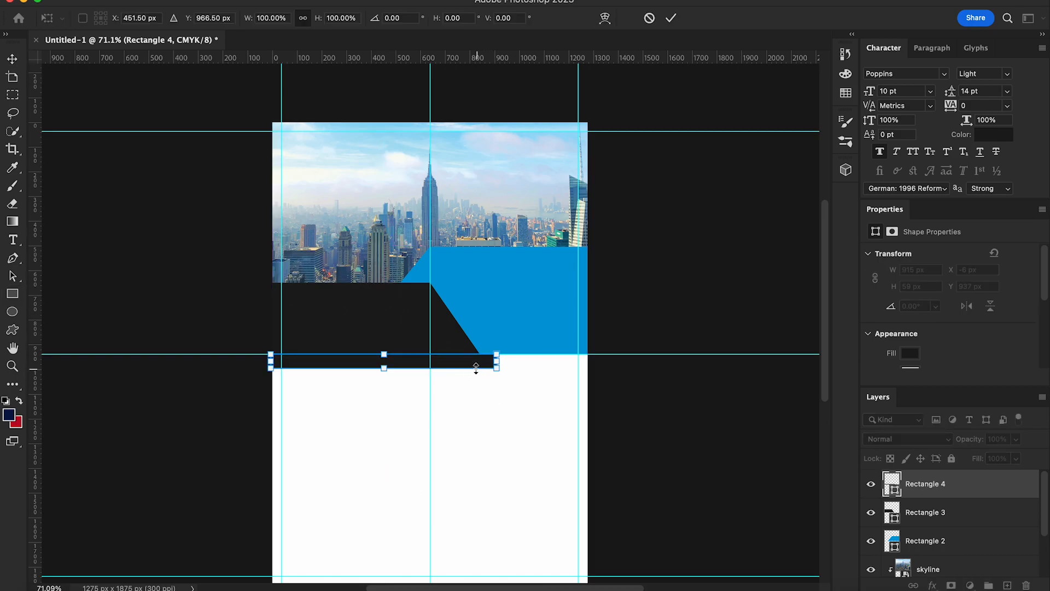
pyautogui.rightClick(471, 363)
pyautogui.click(507, 309)
pyautogui.moveTo(495, 367); pyautogui.dragTo(491, 371)
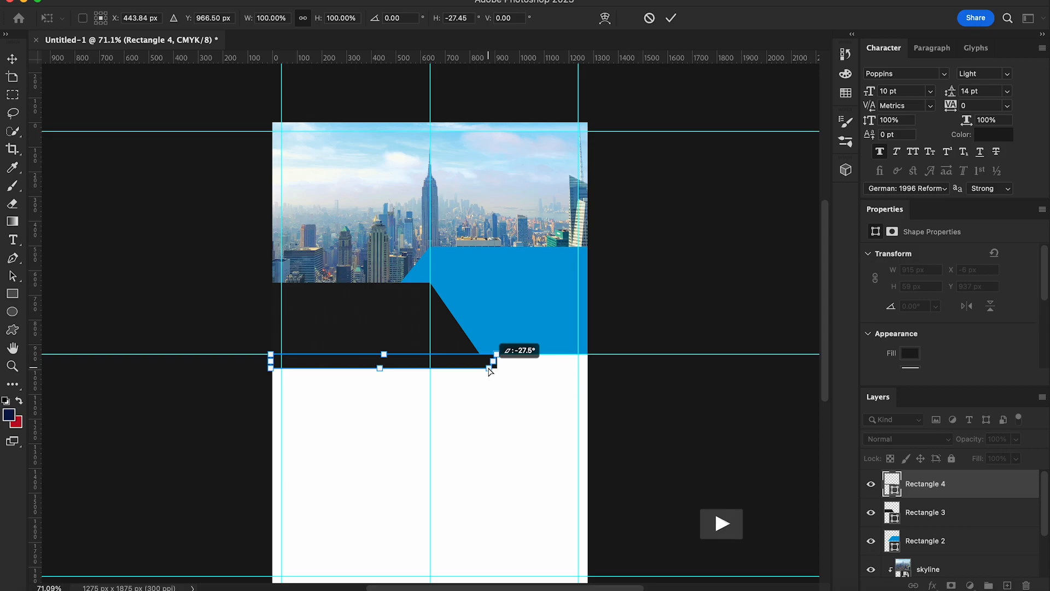
pyautogui.press('Return')
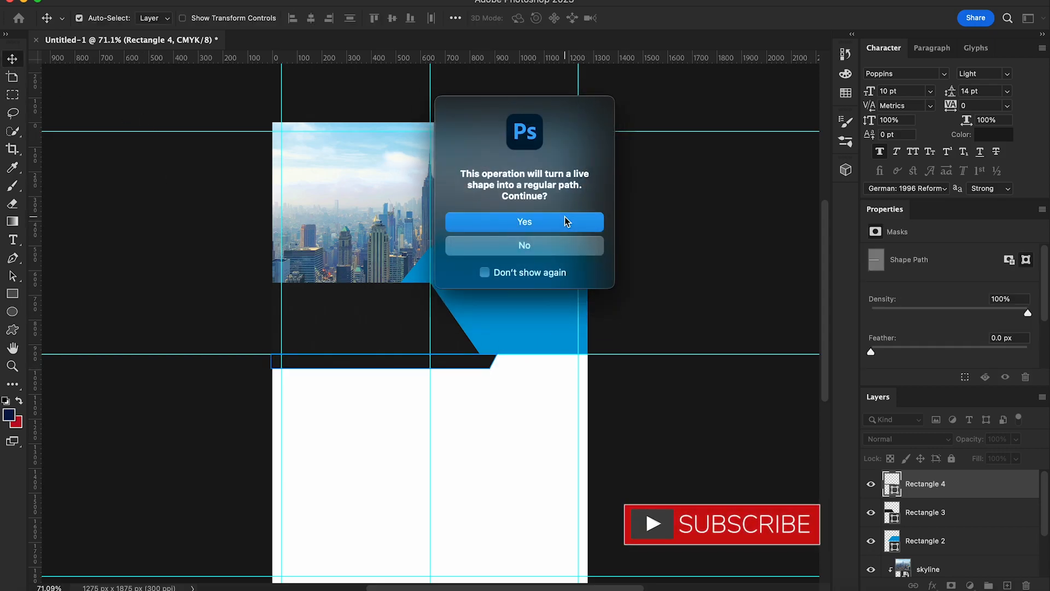
pyautogui.click(565, 217)
pyautogui.click(683, 469)
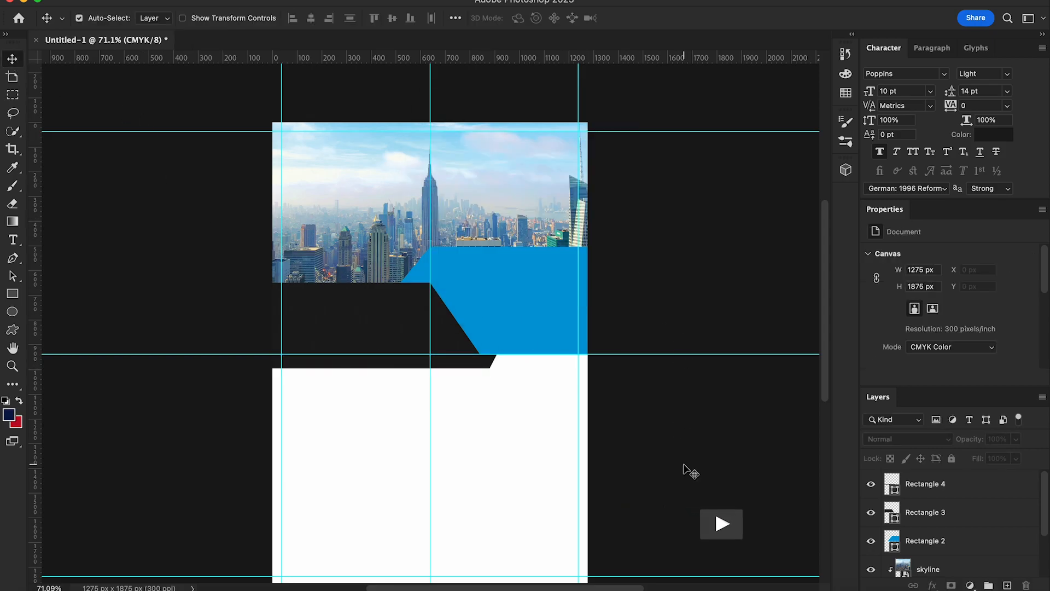
pyautogui.scroll(-2, 577, 436)
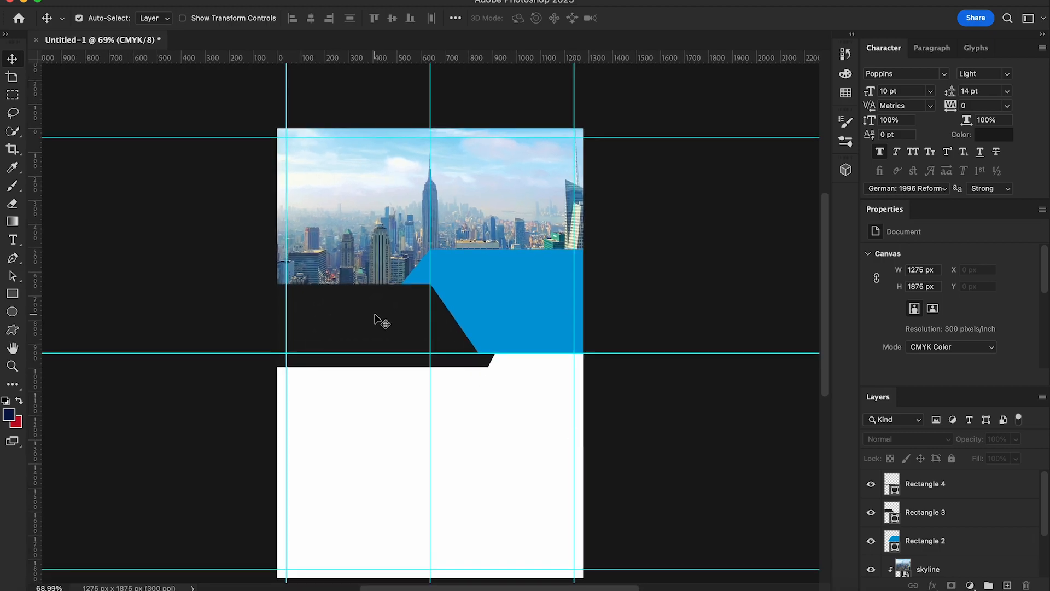
pyautogui.scroll(-2, 381, 322)
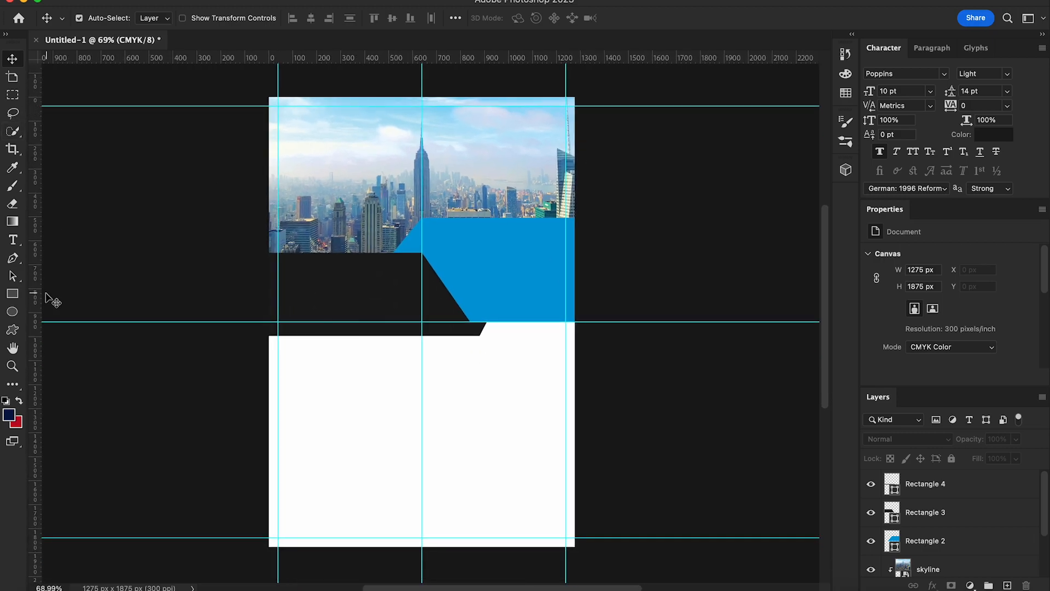
# Step: Draw a rectangle over the lower page up to the guide, layered just above Background
pyautogui.press('u')
pyautogui.moveTo(269, 335); pyautogui.dragTo(583, 509)
pyautogui.press('super+t')
pyautogui.moveTo(426, 335); pyautogui.dragTo(424, 320)
pyautogui.press('Return')
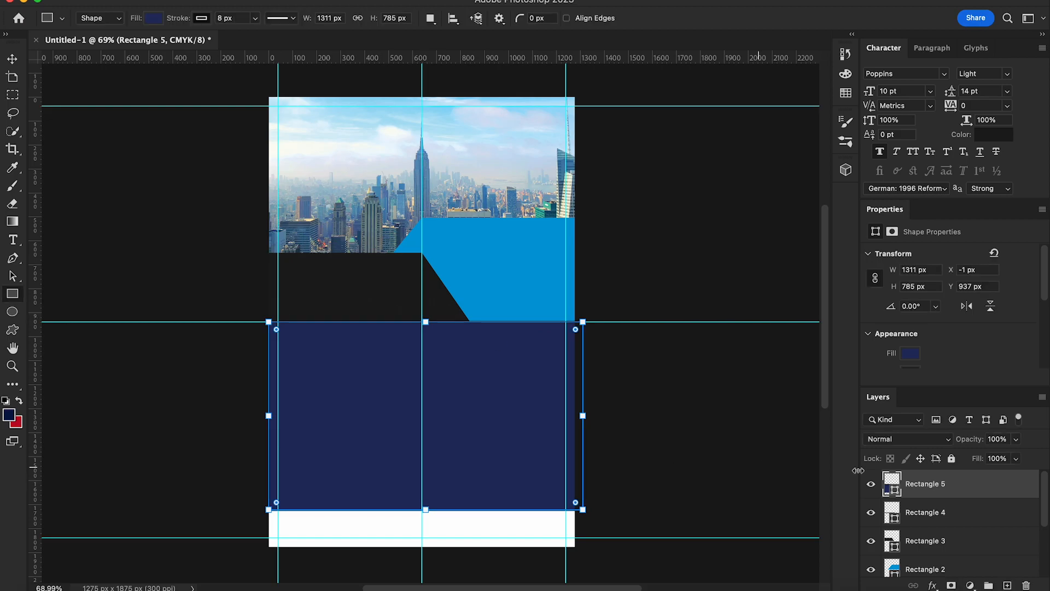
pyautogui.click(14, 59)
pyautogui.moveTo(976, 491); pyautogui.dragTo(944, 545)
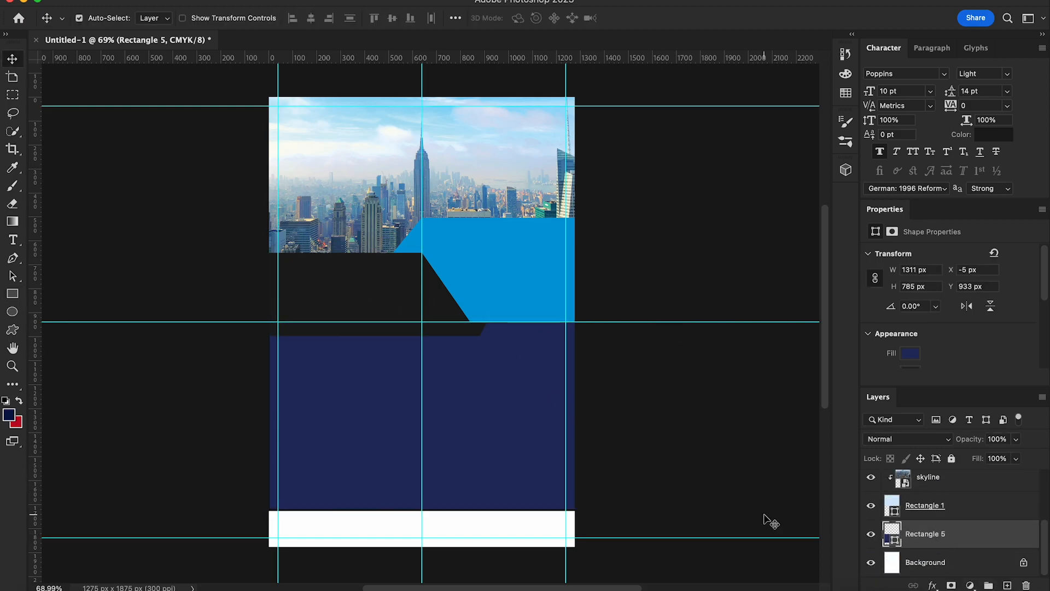
# Step: Fill the lower rectangle with a pale grey-blue from the colour picker
pyautogui.click(12, 294)
pyautogui.click(154, 18)
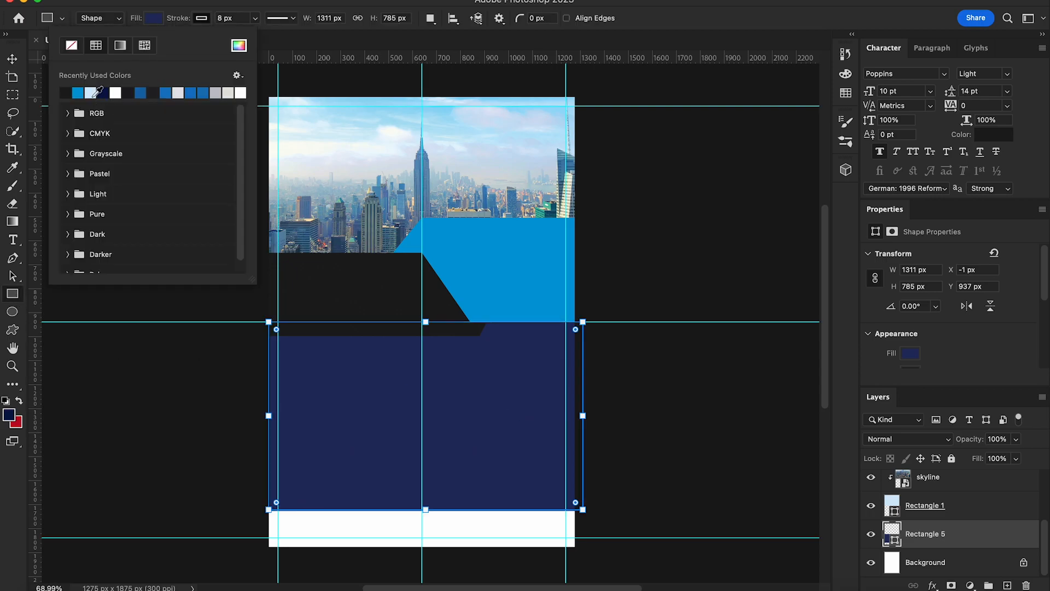
pyautogui.click(91, 92)
pyautogui.click(240, 47)
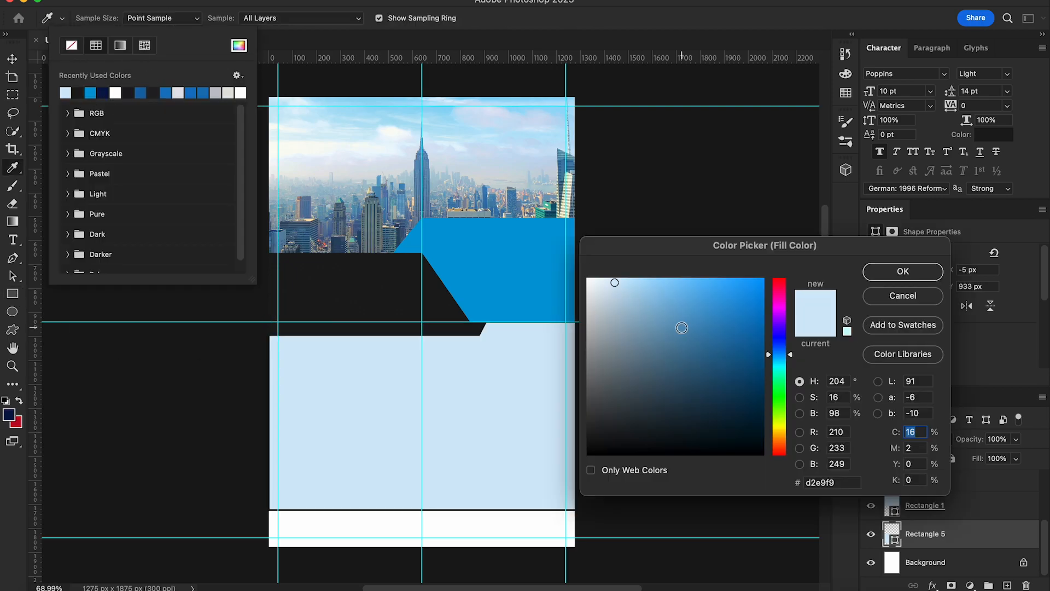
pyautogui.click(597, 289)
pyautogui.click(900, 273)
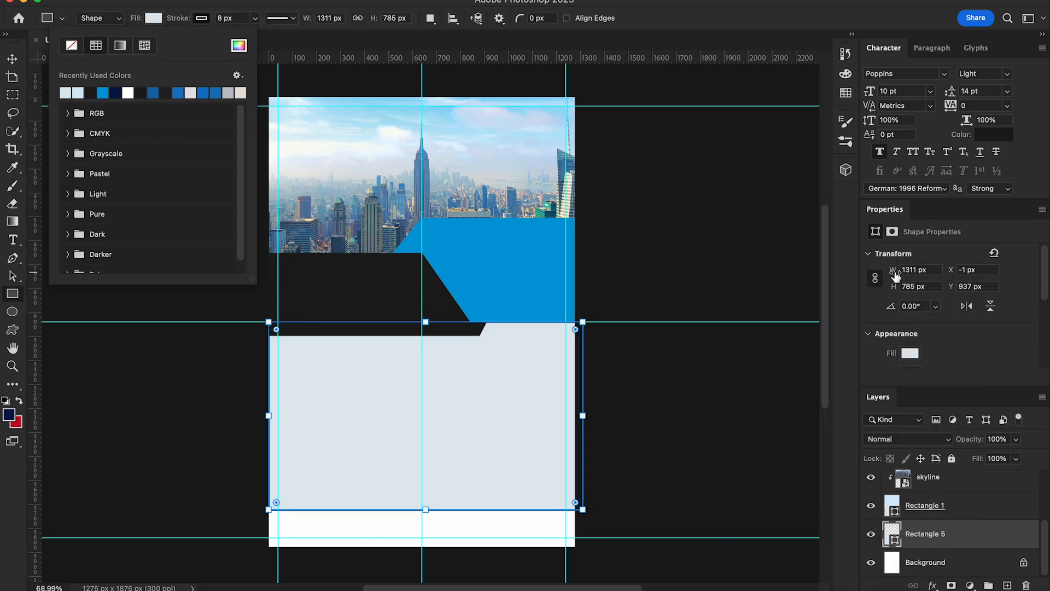
pyautogui.click(12, 59)
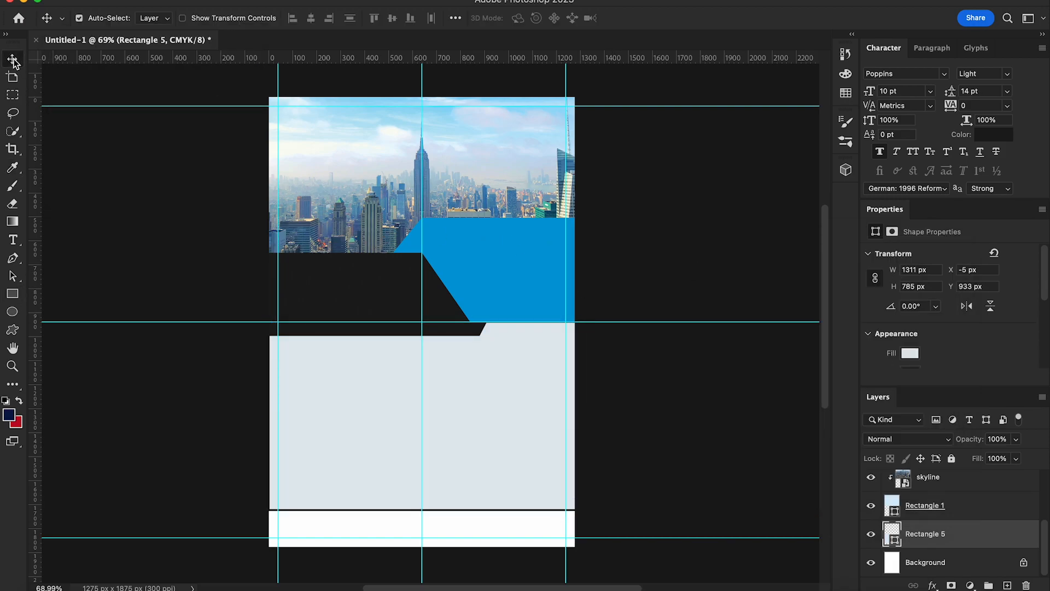
# Step: Remove the lower rectangle's outline stroke
pyautogui.click(12, 294)
pyautogui.click(202, 18)
pyautogui.click(120, 46)
pyautogui.click(12, 58)
pyautogui.rightClick(325, 424)
pyautogui.click(336, 430)
# Step: Refine the lower rectangle's fill to a very light blue
pyautogui.click(12, 293)
pyautogui.click(153, 18)
pyautogui.click(239, 46)
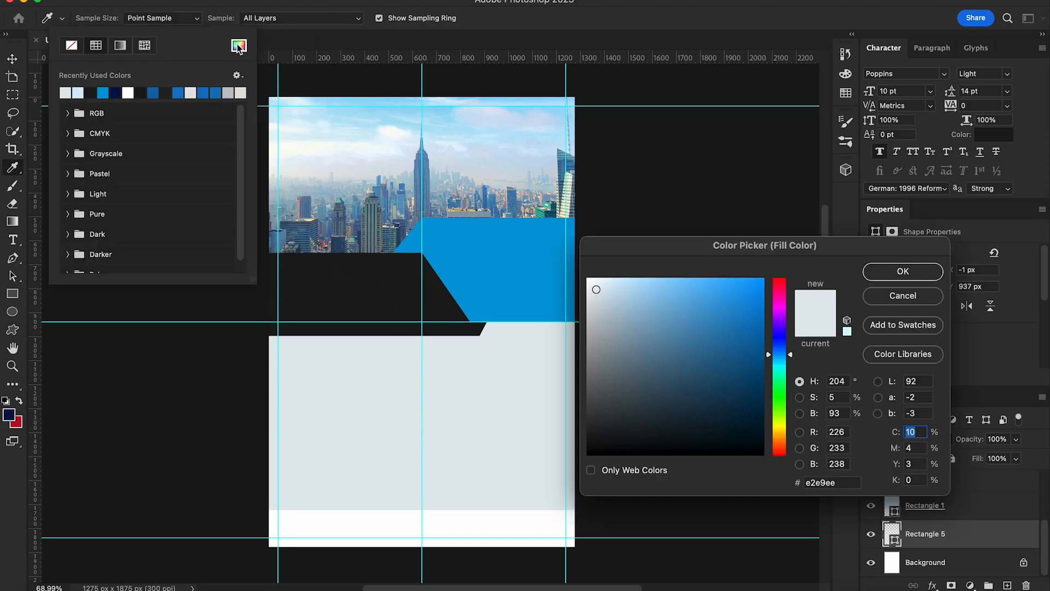
pyautogui.moveTo(596, 289); pyautogui.dragTo(590, 291)
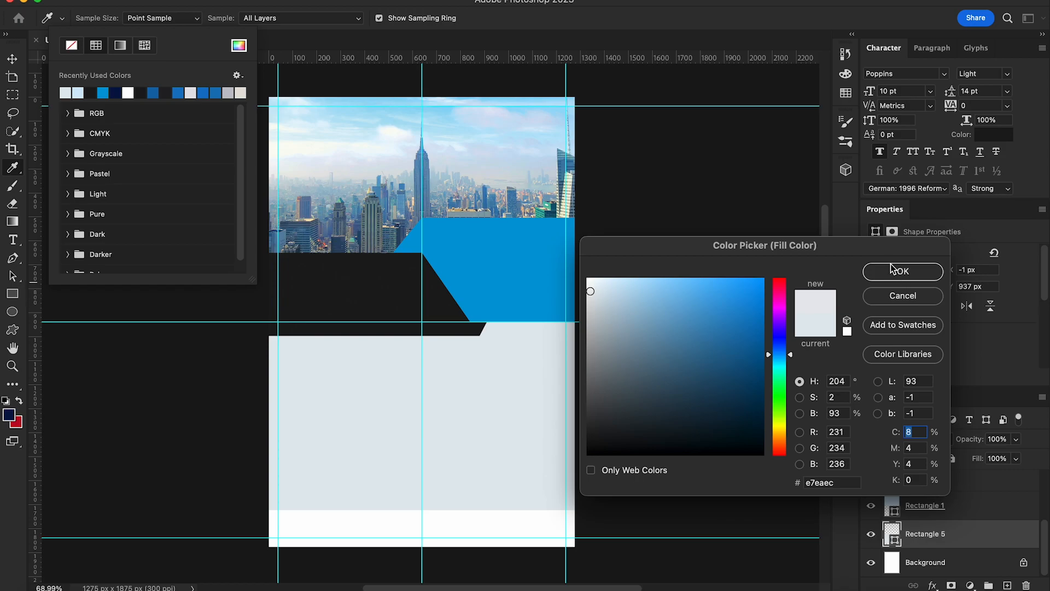
pyautogui.click(893, 269)
pyautogui.click(239, 46)
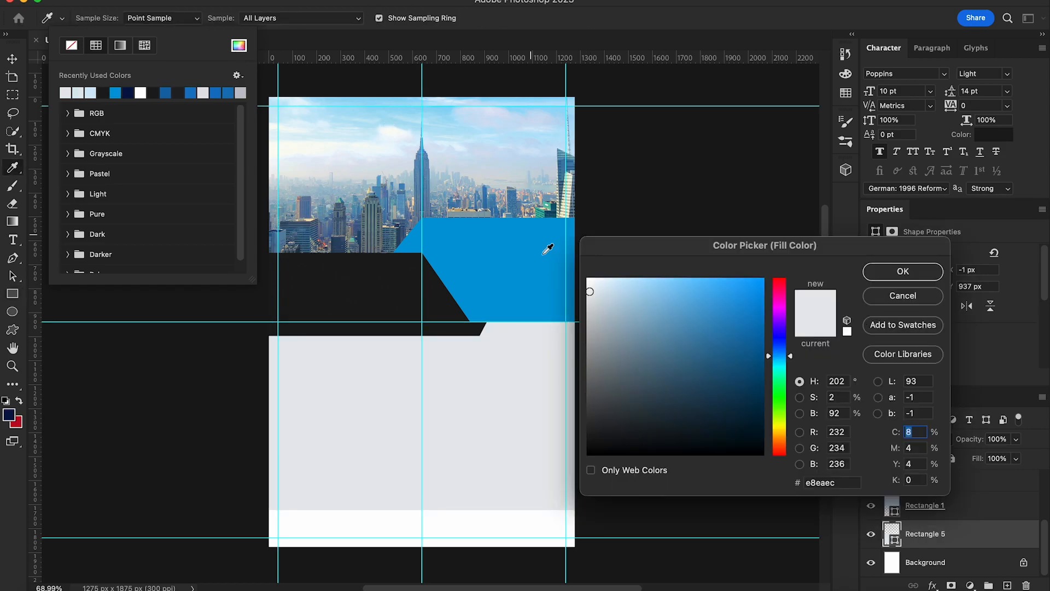
pyautogui.click(605, 280)
pyautogui.click(903, 272)
pyautogui.click(10, 60)
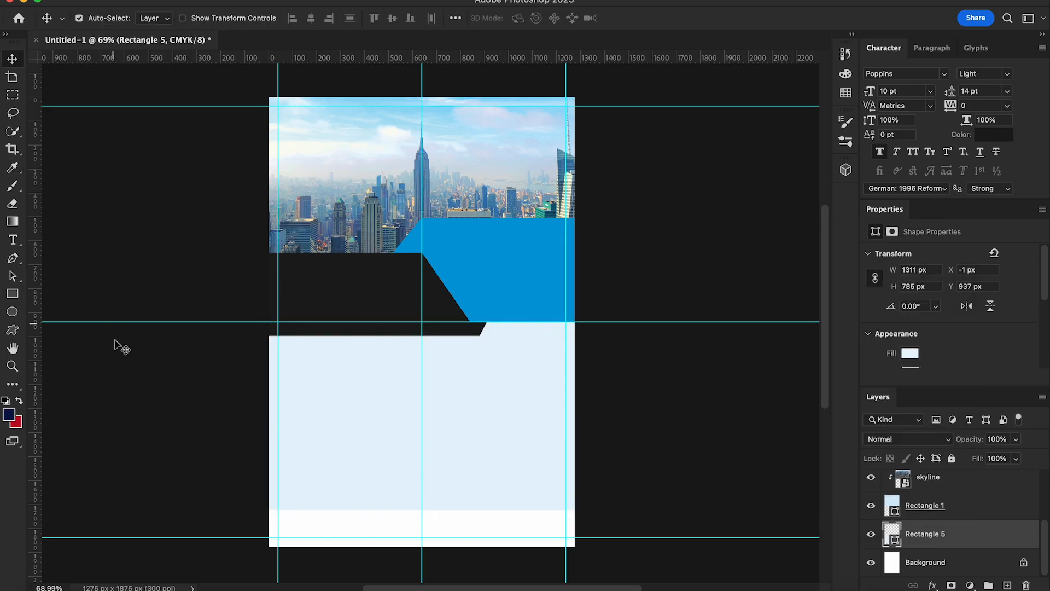
# Step: Set Rectangle 2's blend mode to Linear Light in the Layers panel
pyautogui.scroll(-3, 451, 469)
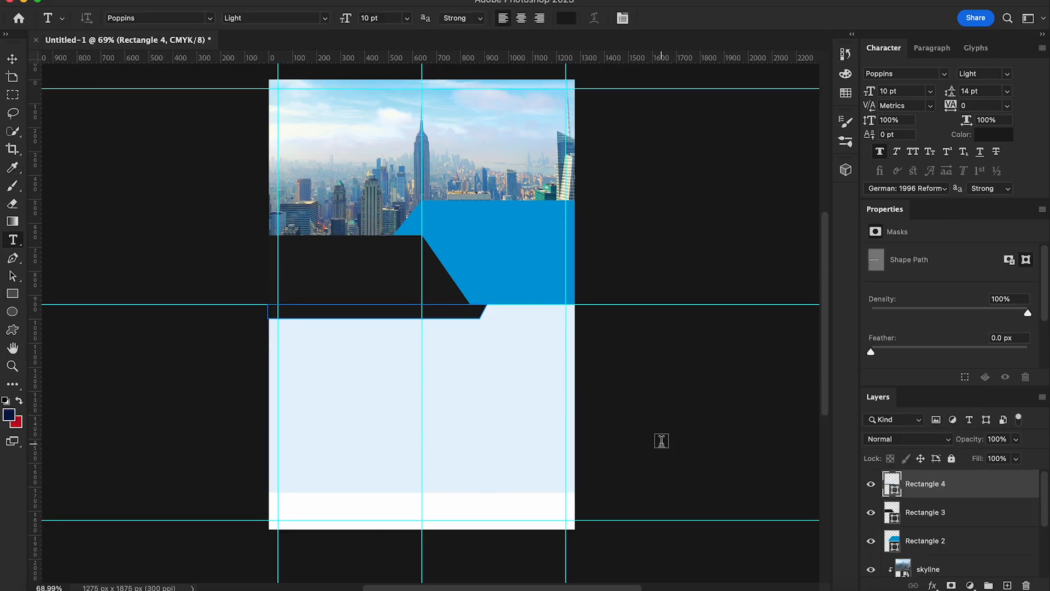
pyautogui.press('v')
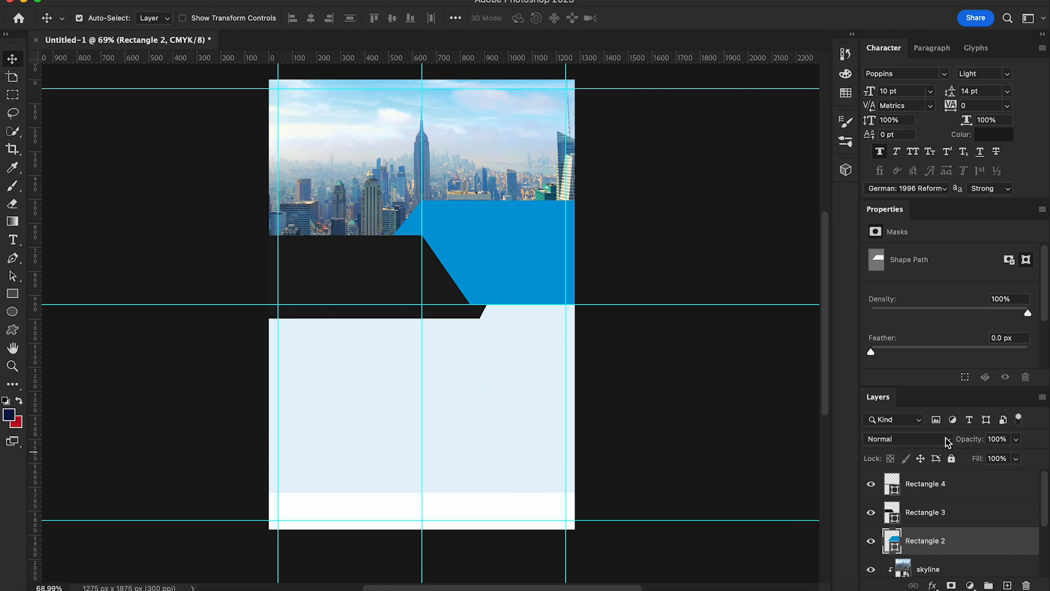
pyautogui.click(948, 442)
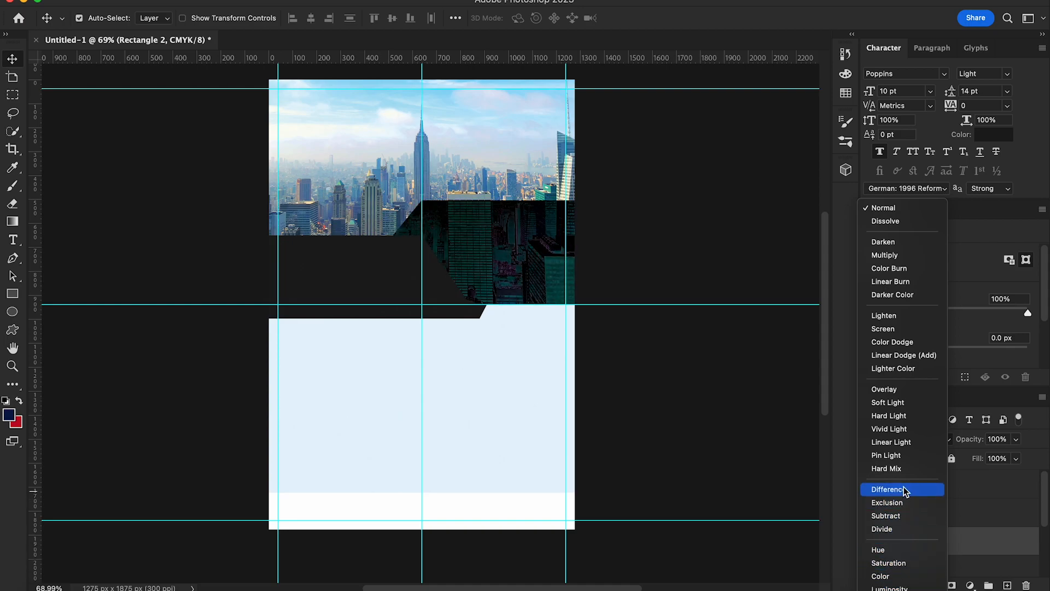
pyautogui.click(901, 445)
# Step: Type the three-line headline 'Inspire Innovate Impact', colour it white and move it onto the blue shape
pyautogui.press('t')
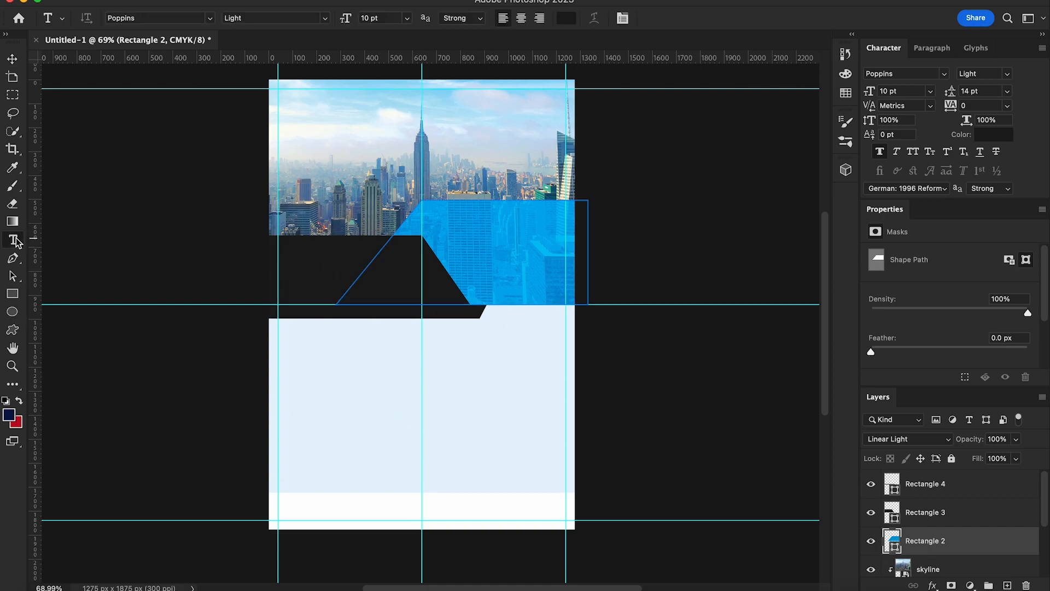
pyautogui.click(450, 376)
pyautogui.write('j')
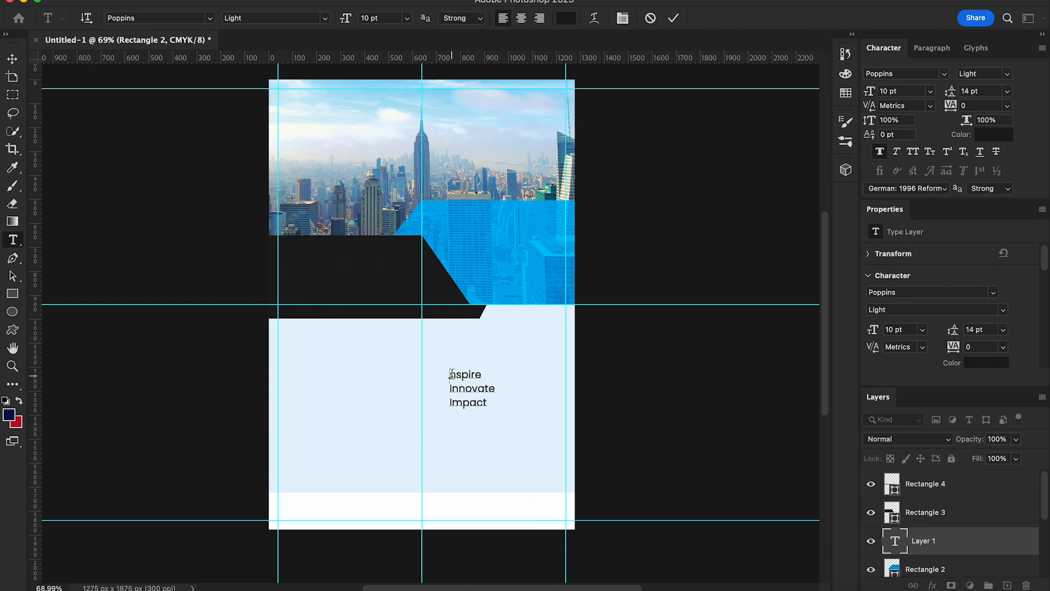
pyautogui.press('Escape')
pyautogui.press('v')
pyautogui.click(984, 137)
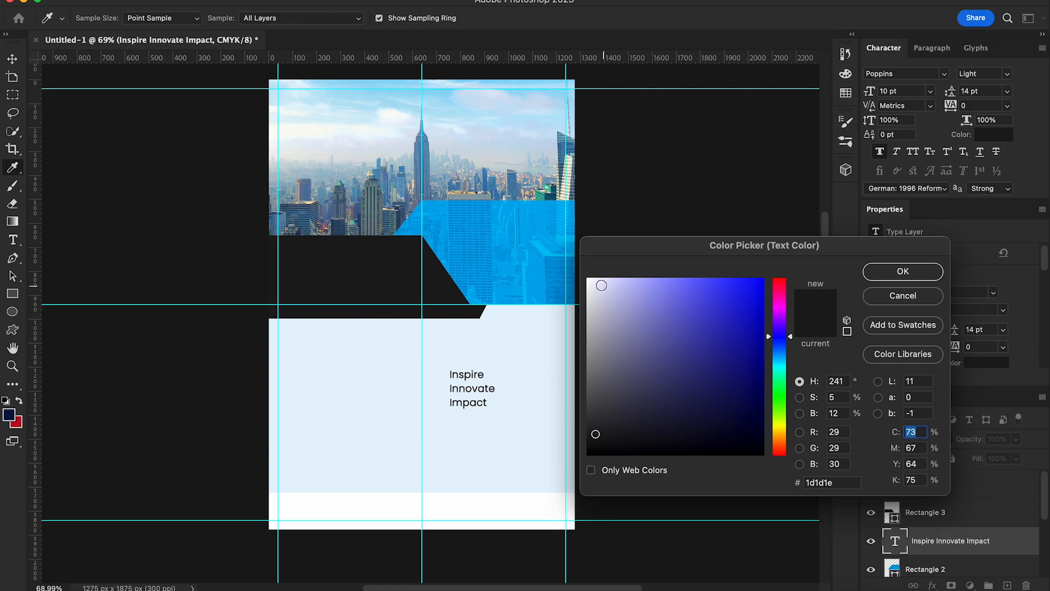
pyautogui.click(602, 285)
pyautogui.click(898, 269)
pyautogui.moveTo(477, 404); pyautogui.dragTo(490, 259)
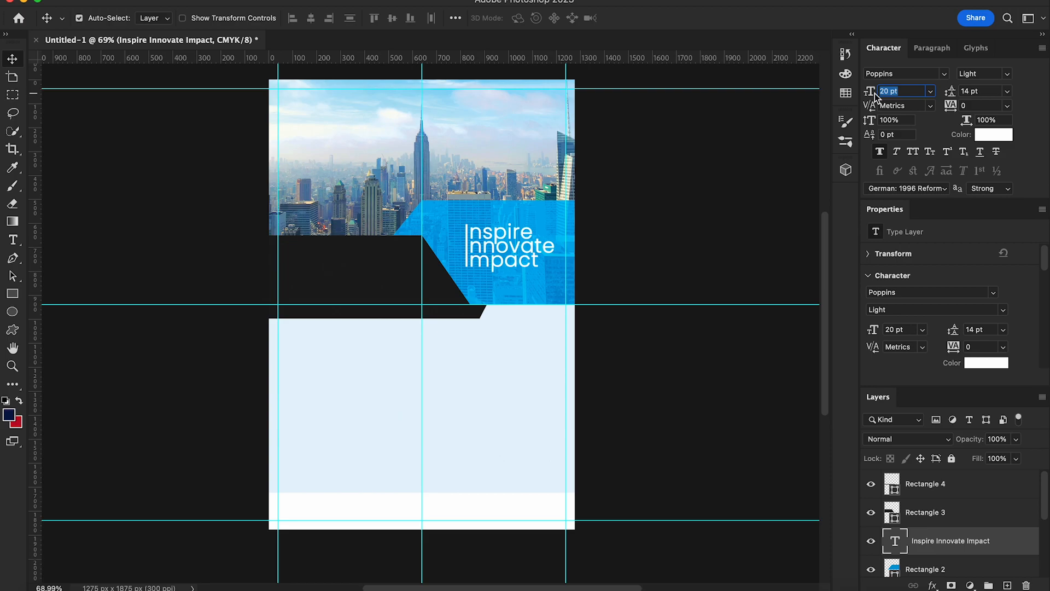
# Step: Set the headline to 20 pt, shift it slightly, then enlarge it a little with Free Transform
pyautogui.press('Up')
pyautogui.press('Up')
pyautogui.press('Down')
pyautogui.press('Down')
pyautogui.press('Down')
pyautogui.press('Down')
pyautogui.press('Up')
pyautogui.press('Return')
pyautogui.moveTo(512, 258); pyautogui.dragTo(550, 283)
pyautogui.press('super+t')
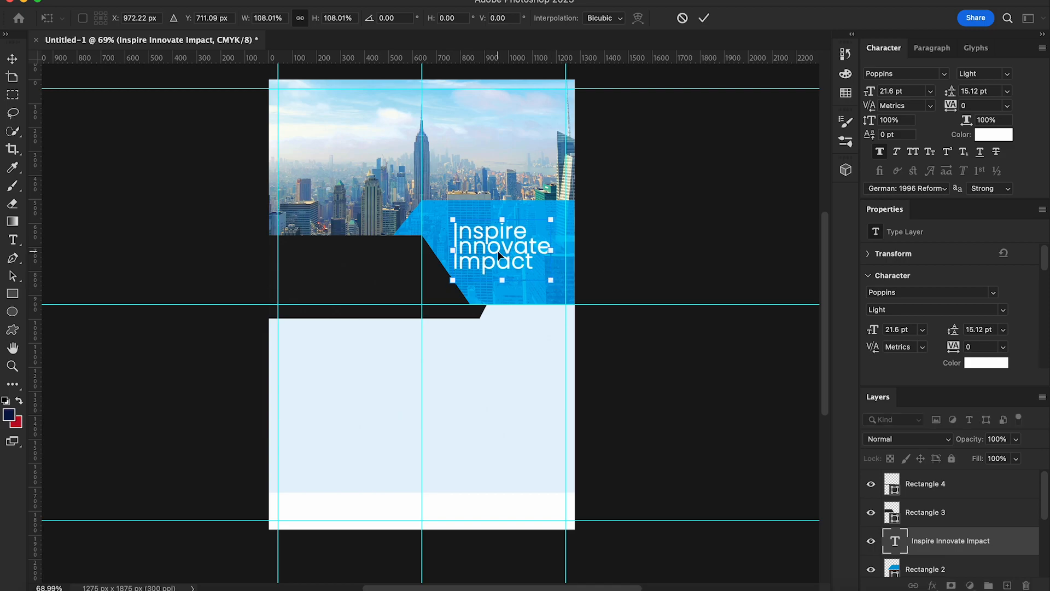
pyautogui.press('Return')
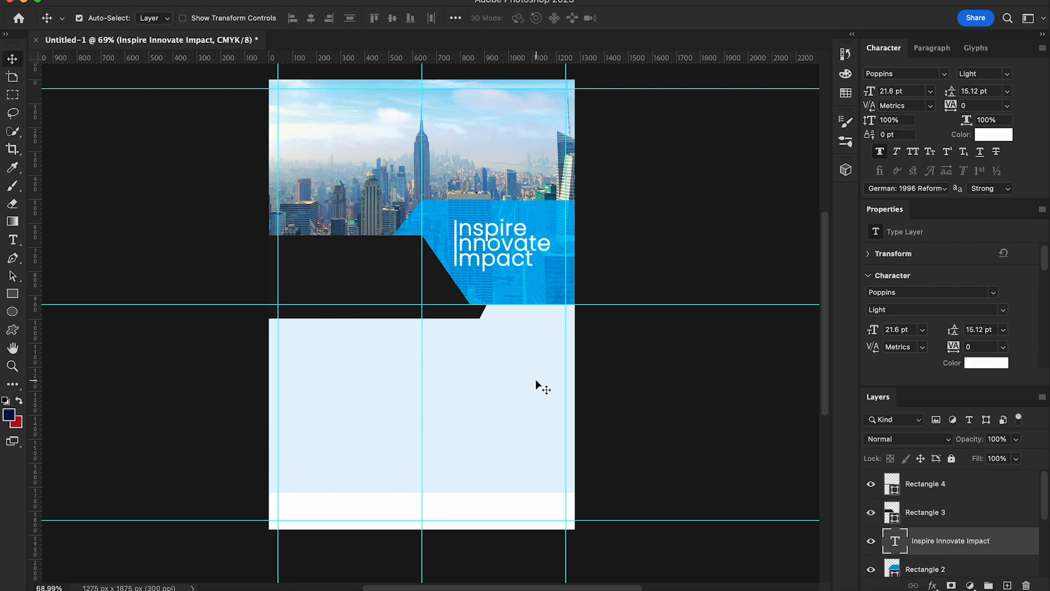
# Step: Make the headline Poppins Bold and nudge it slightly left and up
pyautogui.click(1010, 78)
pyautogui.click(964, 98)
pyautogui.click(1009, 78)
pyautogui.click(964, 118)
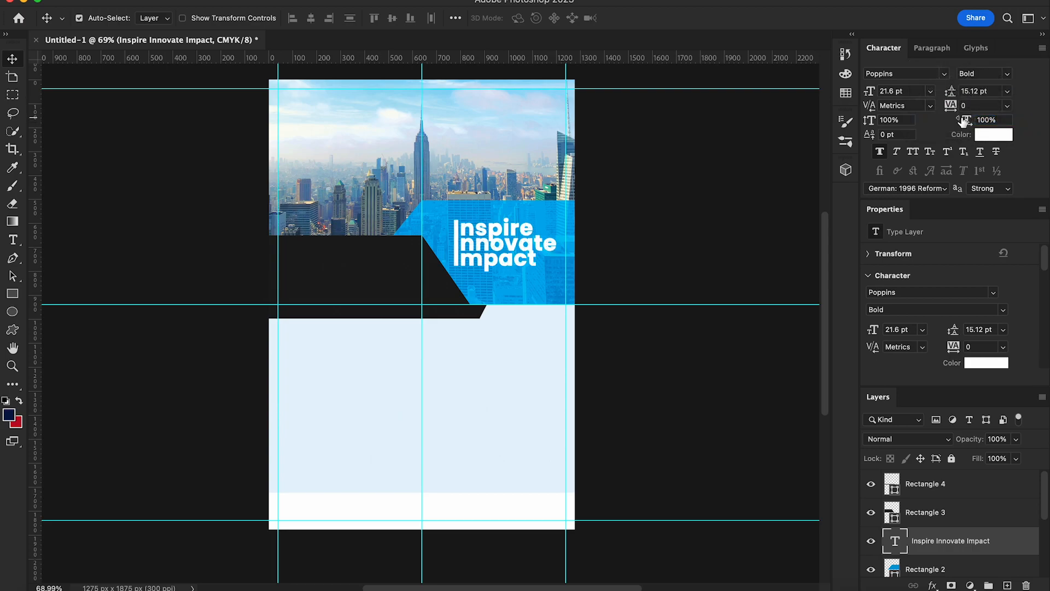
pyautogui.press('Left')
pyautogui.press('Left')
pyautogui.press('Left')
pyautogui.press('Left')
pyautogui.press('Left')
pyautogui.press('Left')
pyautogui.press('Left')
pyautogui.press('Left')
pyautogui.press('Left')
pyautogui.press('Left')
pyautogui.press('Left')
pyautogui.press('Left')
pyautogui.press('Left')
pyautogui.press('Up')
pyautogui.press('Up')
pyautogui.press('Up')
pyautogui.press('Up')
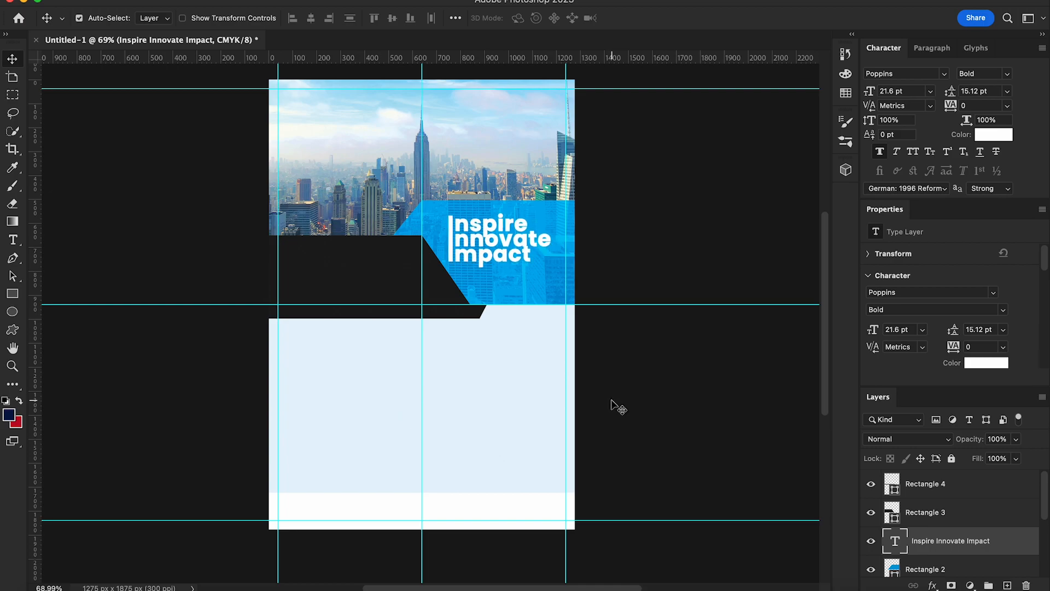
# Step: Add 'leadership skills' text in Poppins Light on the dark strip, with its layer above the shapes
pyautogui.click(12, 240)
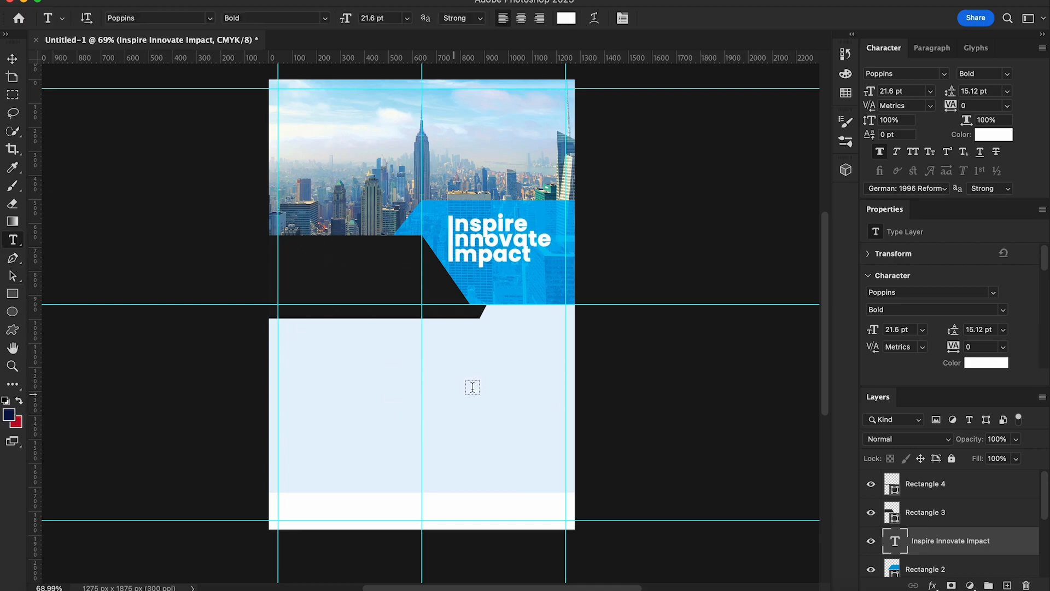
pyautogui.click(450, 372)
pyautogui.write('leadersh')
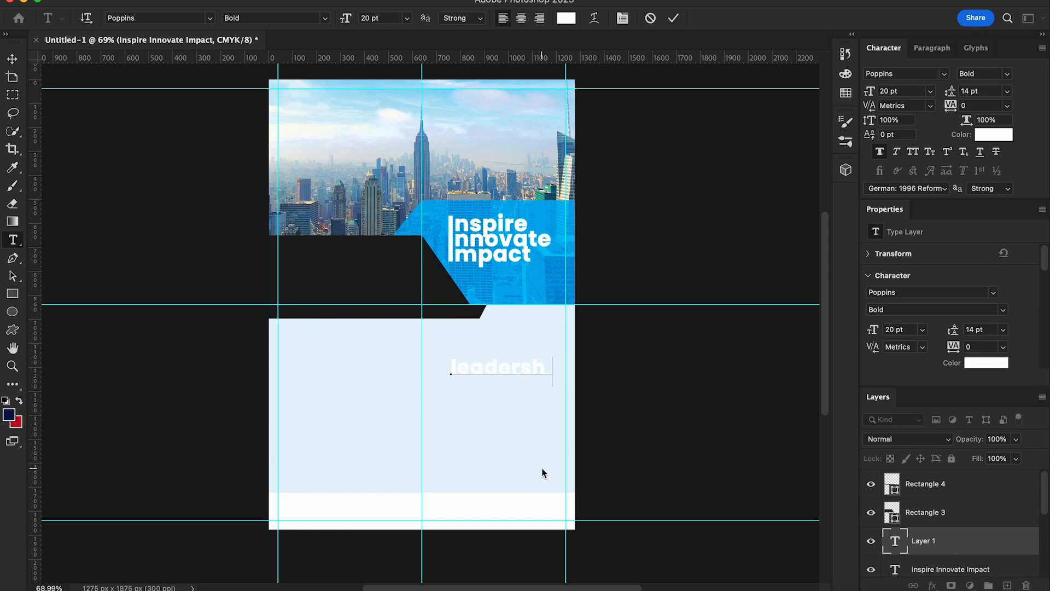
pyautogui.write('ip skills')
pyautogui.click(12, 58)
pyautogui.click(1001, 73)
pyautogui.click(933, 67)
pyautogui.moveTo(511, 372); pyautogui.dragTo(350, 264)
pyautogui.moveTo(924, 540); pyautogui.dragTo(941, 480)
# Step: Make the label All Caps at 11 pt and position it within the dark strip
pyautogui.click(930, 90)
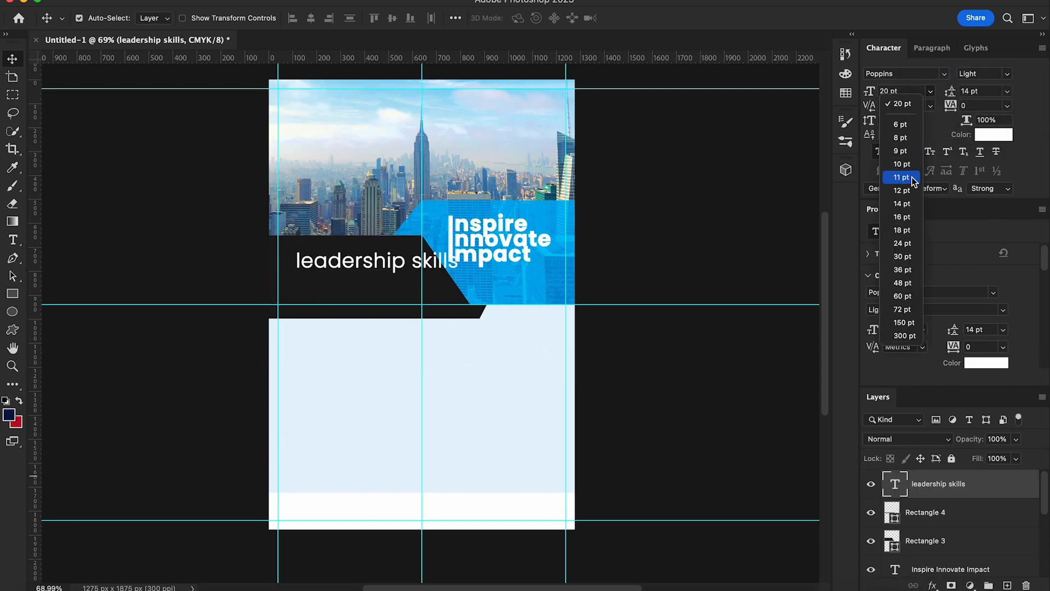
pyautogui.click(904, 207)
pyautogui.click(913, 152)
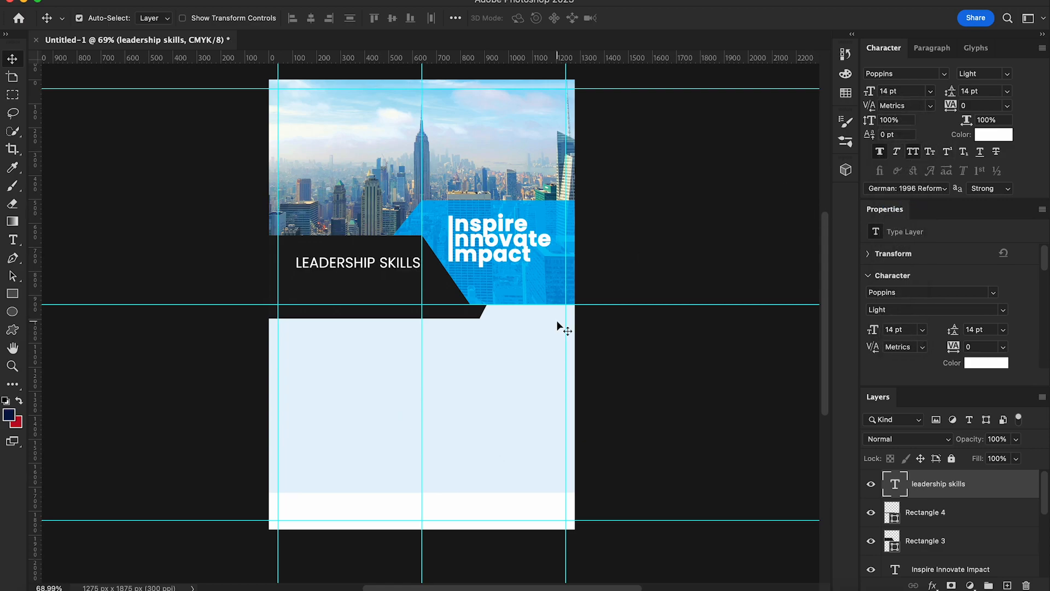
pyautogui.click(930, 90)
pyautogui.click(907, 190)
pyautogui.moveTo(371, 266)
pyautogui.mouseDown()
pyautogui.moveTo(357, 267)
pyautogui.moveTo(371, 262)
pyautogui.mouseUp()
pyautogui.click(931, 92)
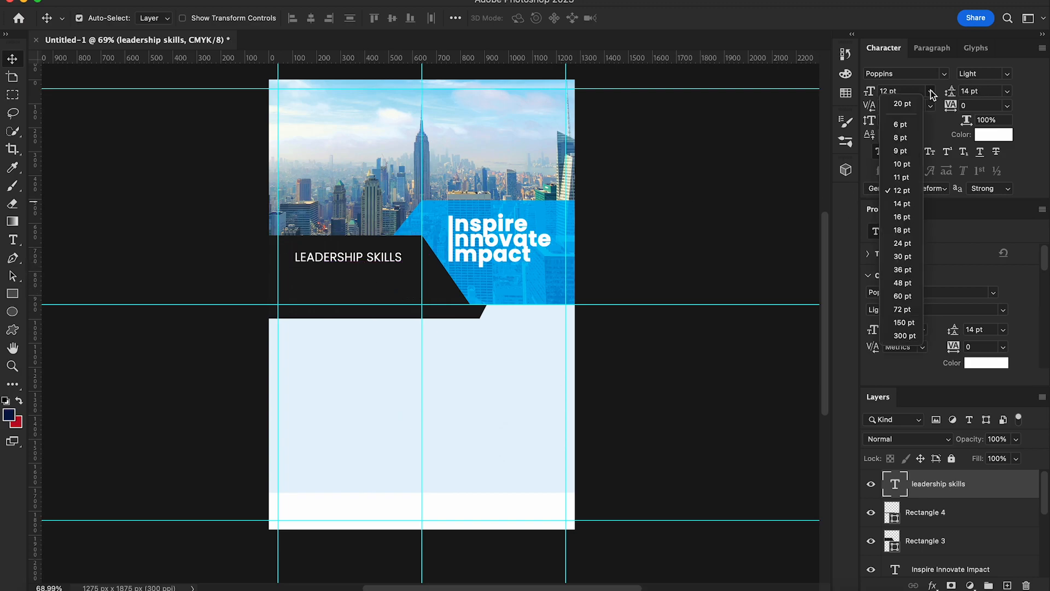
pyautogui.click(910, 178)
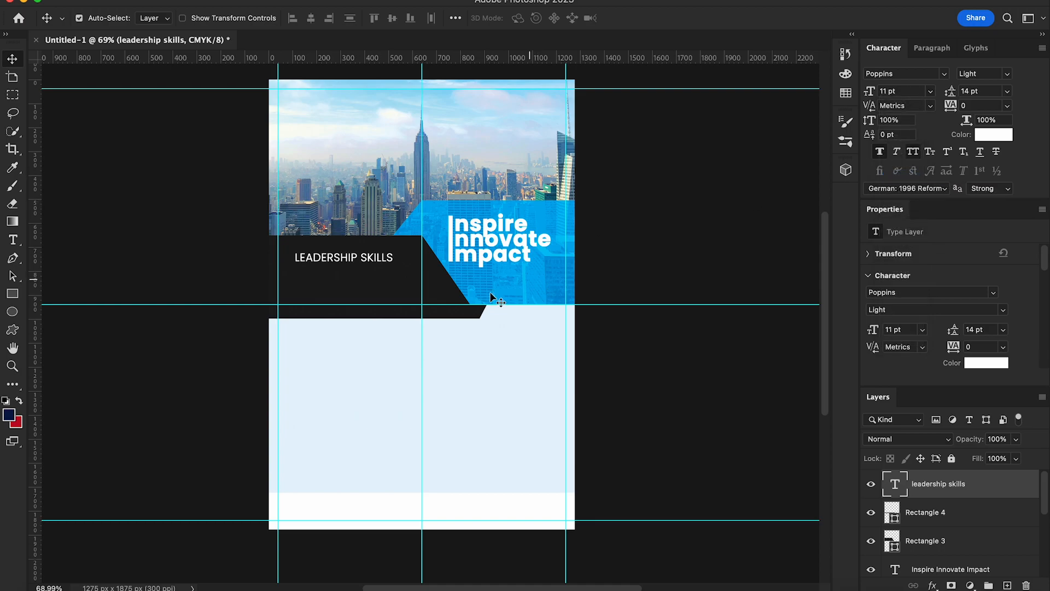
# Step: Add a placeholder paragraph below LEADERSHIP SKILLS at 6 pt, 7 pt leading, All Caps off
pyautogui.press('t')
pyautogui.scroll(3, 256, 312)
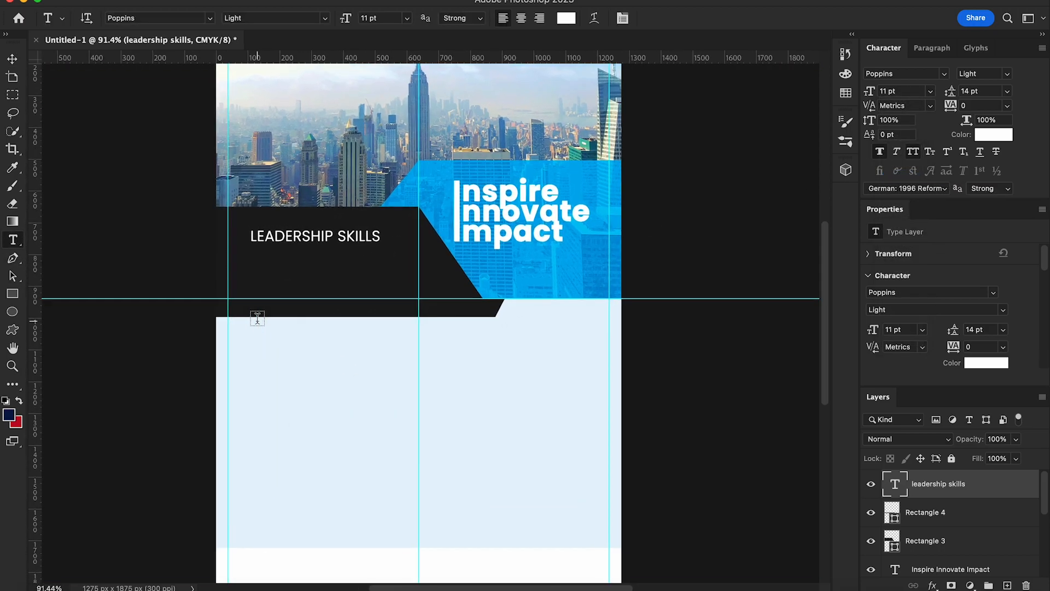
pyautogui.moveTo(252, 253); pyautogui.dragTo(403, 297)
pyautogui.click(12, 59)
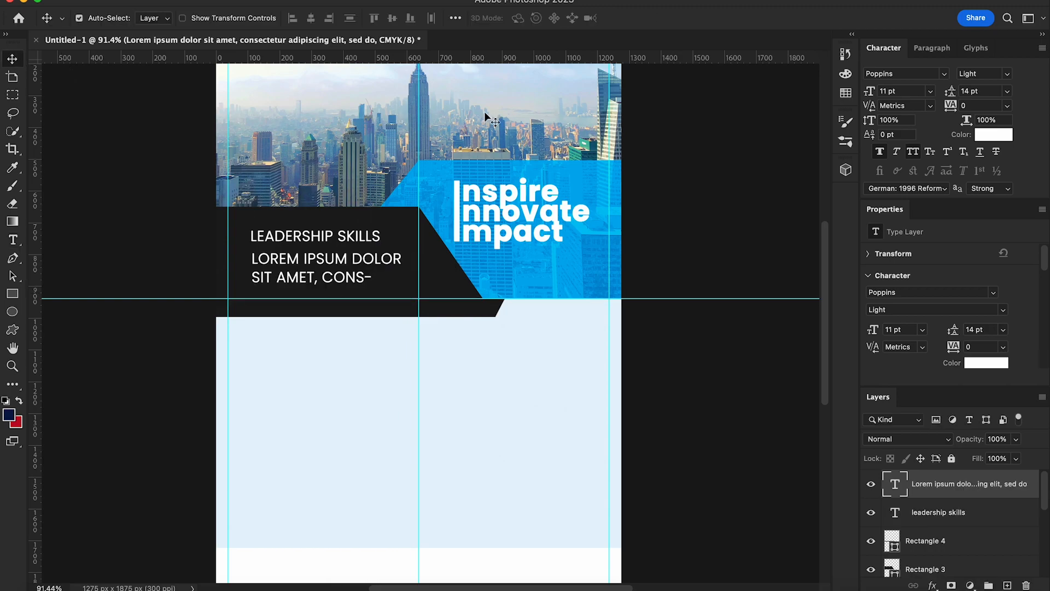
pyautogui.click(930, 91)
pyautogui.click(902, 138)
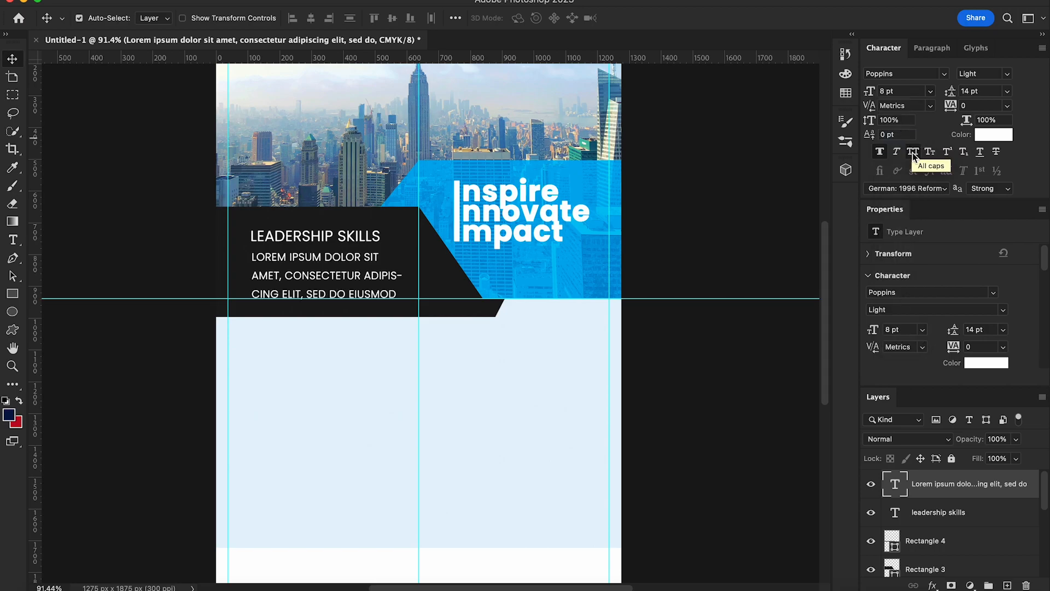
pyautogui.click(912, 155)
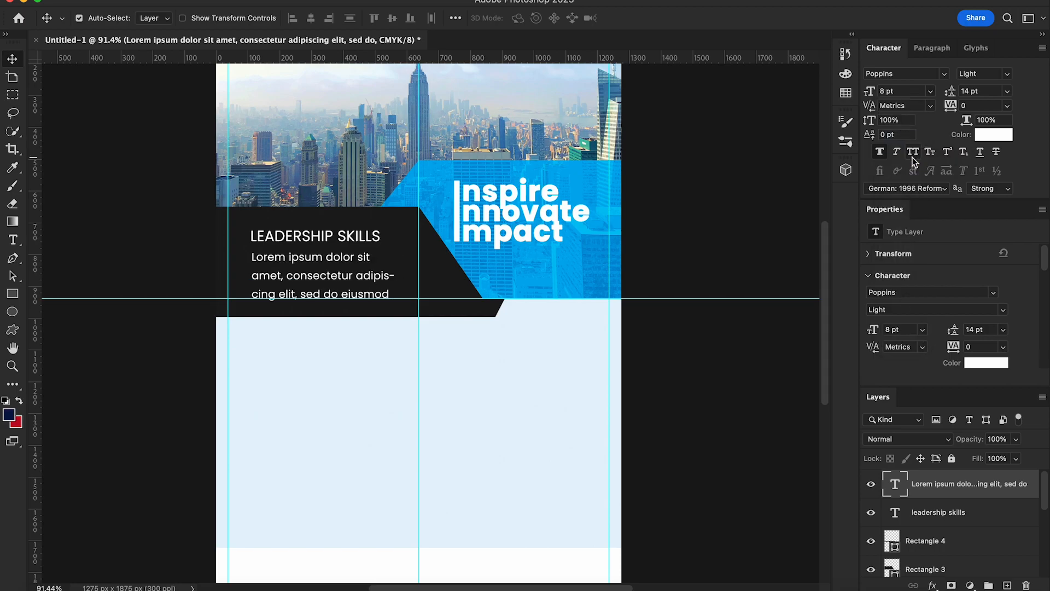
pyautogui.click(931, 91)
pyautogui.click(900, 126)
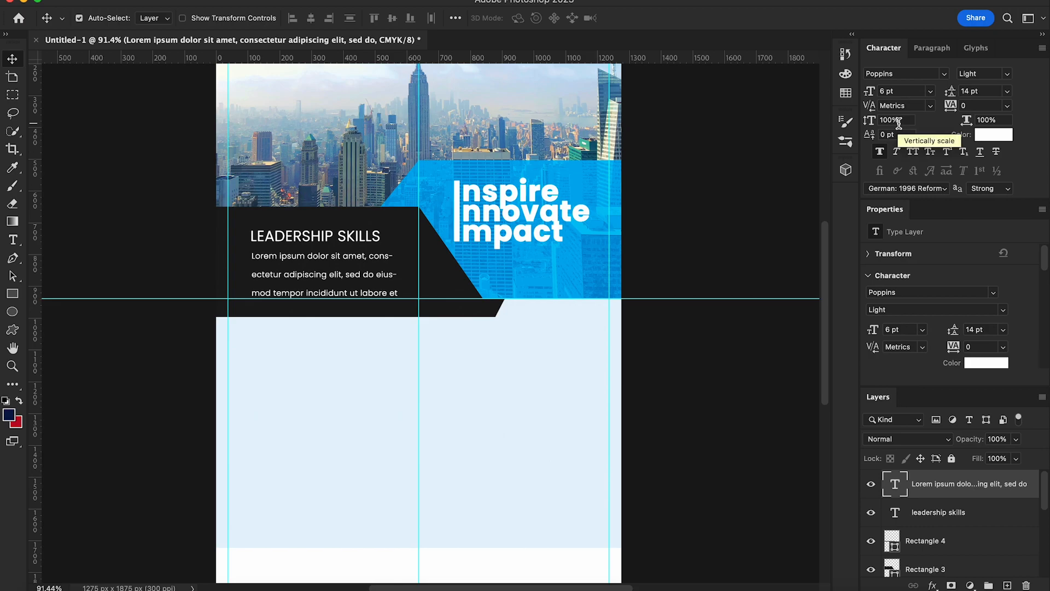
pyautogui.moveTo(952, 97); pyautogui.dragTo(950, 97)
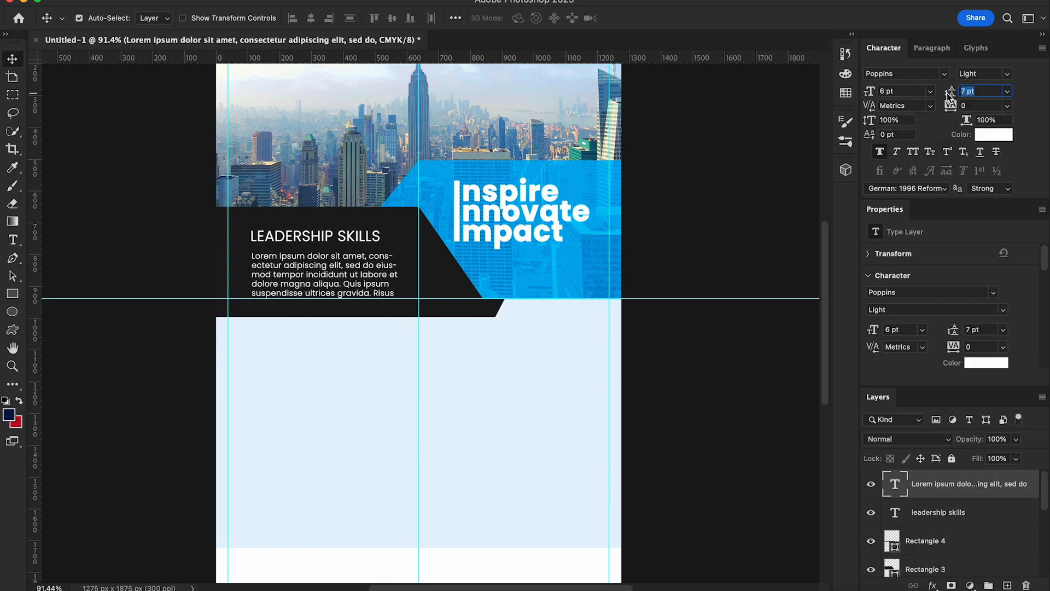
pyautogui.press('Return')
pyautogui.press('Up')
pyautogui.press('Up')
pyautogui.press('Up')
pyautogui.press('Up')
pyautogui.press('Up')
pyautogui.press('Up')
pyautogui.press('Up')
pyautogui.press('Up')
pyautogui.press('Up')
pyautogui.press('Up')
pyautogui.press('Up')
pyautogui.press('Up')
pyautogui.press('Up')
pyautogui.press('Up')
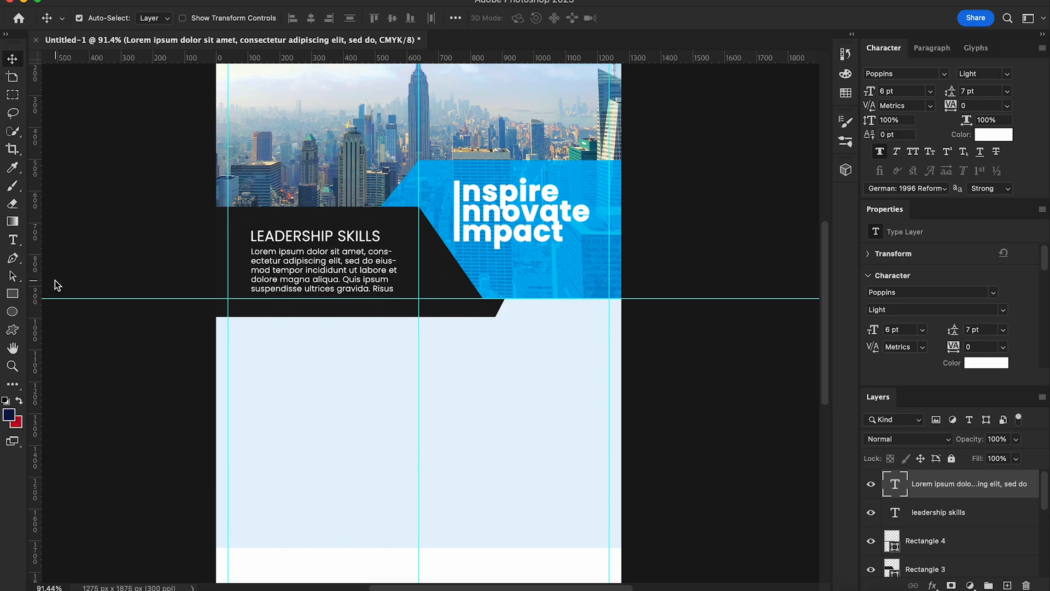
# Step: Delete the trailing words so the paragraph ends at 'gravida.'
pyautogui.click(13, 240)
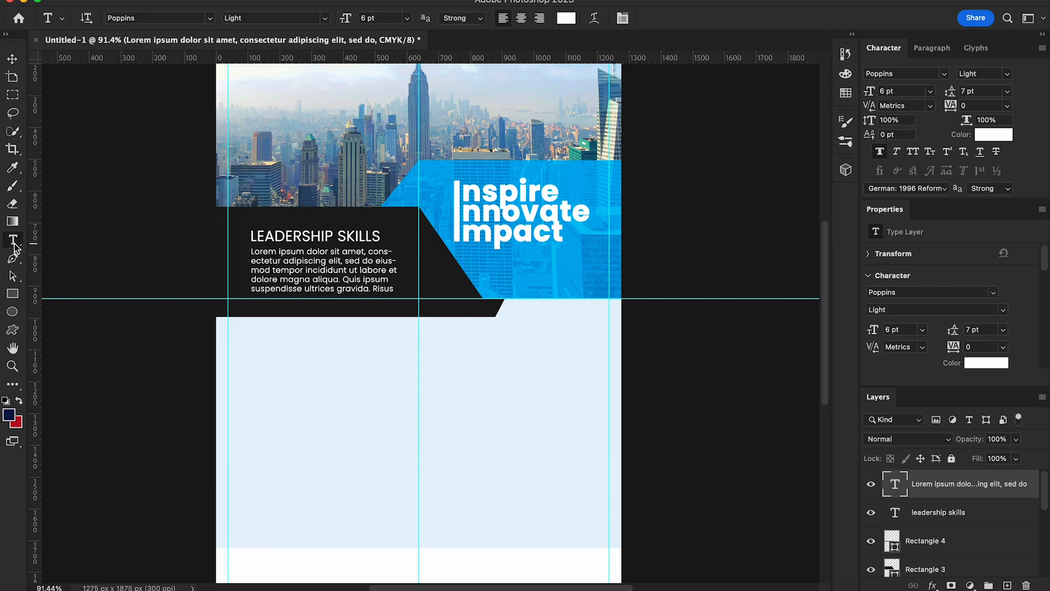
pyautogui.moveTo(373, 288); pyautogui.dragTo(449, 296)
pyautogui.write('com')
pyautogui.press('BackSpace')
pyautogui.moveTo(372, 288); pyautogui.dragTo(415, 289)
pyautogui.press('BackSpace')
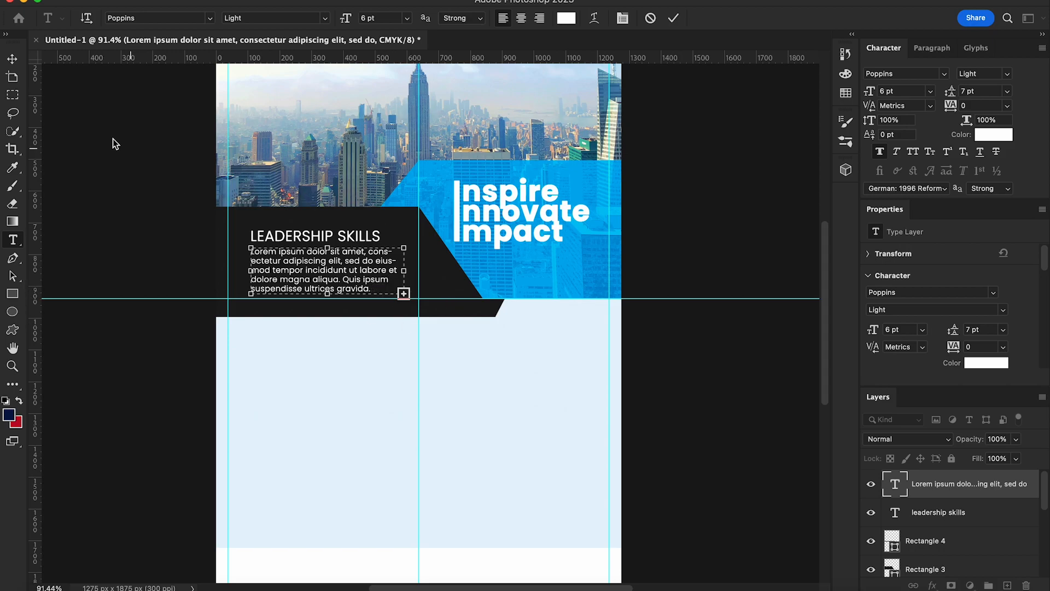
pyautogui.click(12, 58)
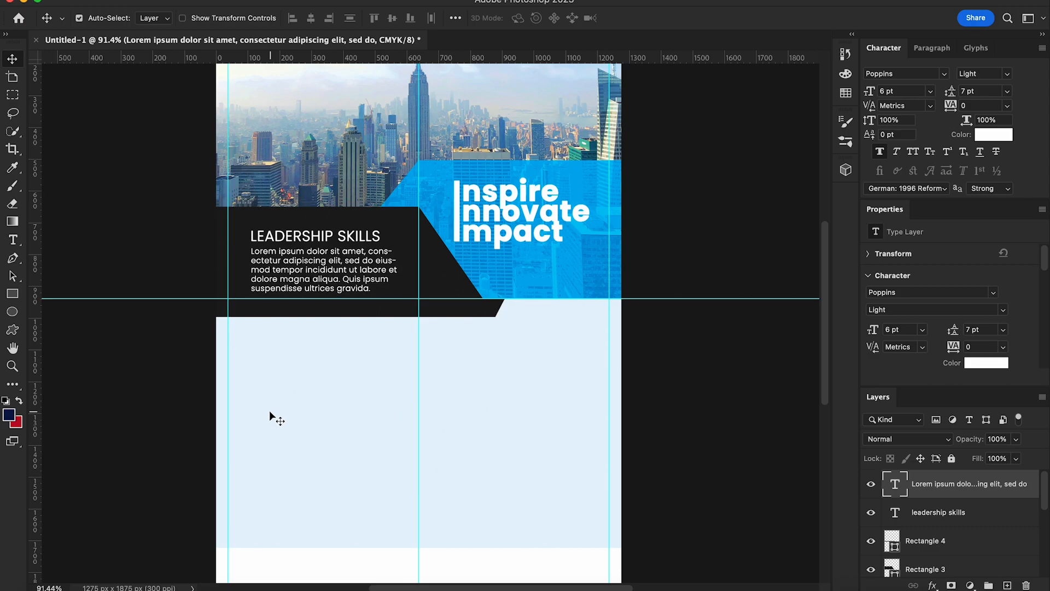
pyautogui.press('super+minus')
pyautogui.scroll(-2, 355, 416)
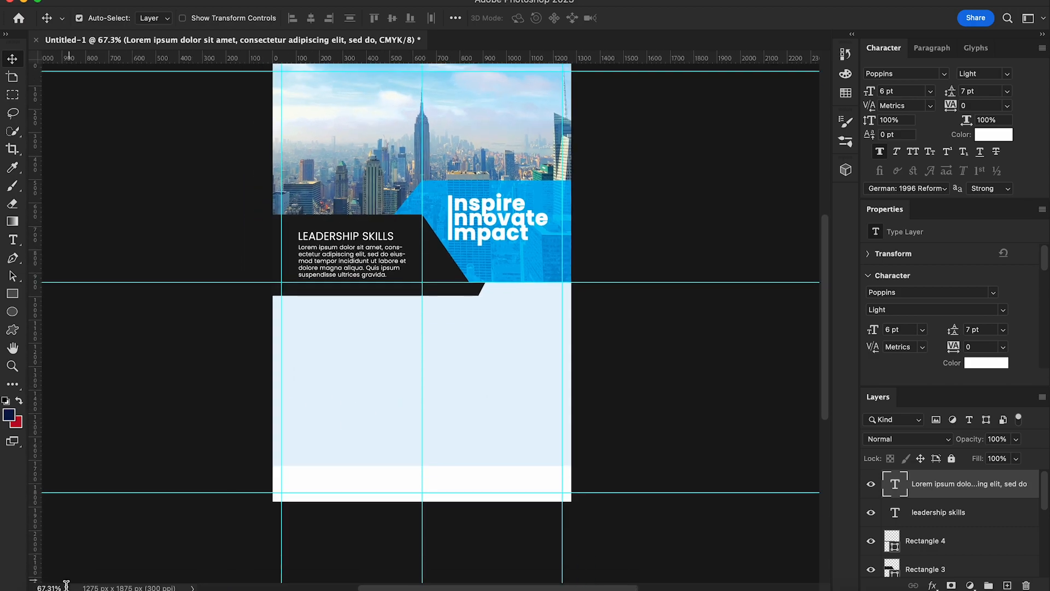
# Step: Place briefcase.png scaled down at the light blue section's top-left and add two vertical guides
pyautogui.click(524, 133)
pyautogui.moveTo(516, 144); pyautogui.dragTo(383, 415)
pyautogui.moveTo(569, 135); pyautogui.dragTo(229, 340)
pyautogui.moveTo(288, 424); pyautogui.dragTo(318, 331)
pyautogui.press('Return')
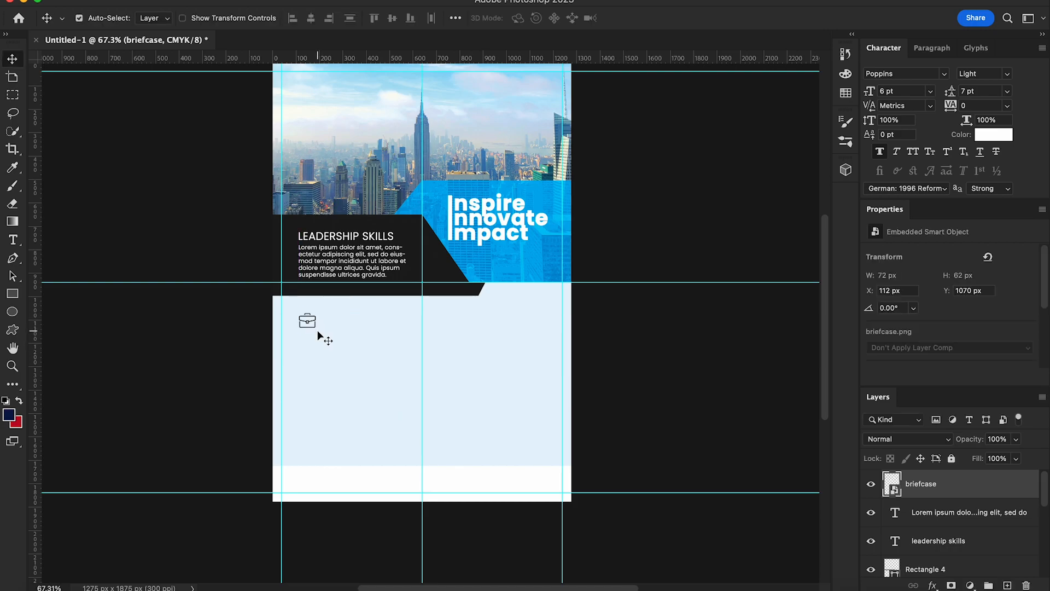
pyautogui.press('super+equal')
pyautogui.hotkey('shift', 'Up')
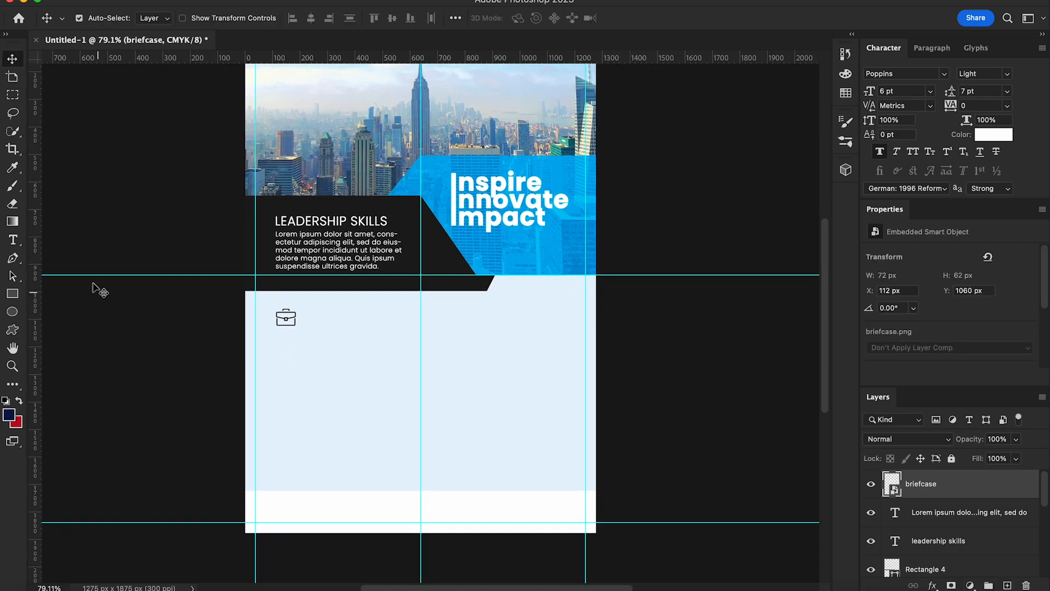
pyautogui.moveTo(37, 302); pyautogui.dragTo(277, 313)
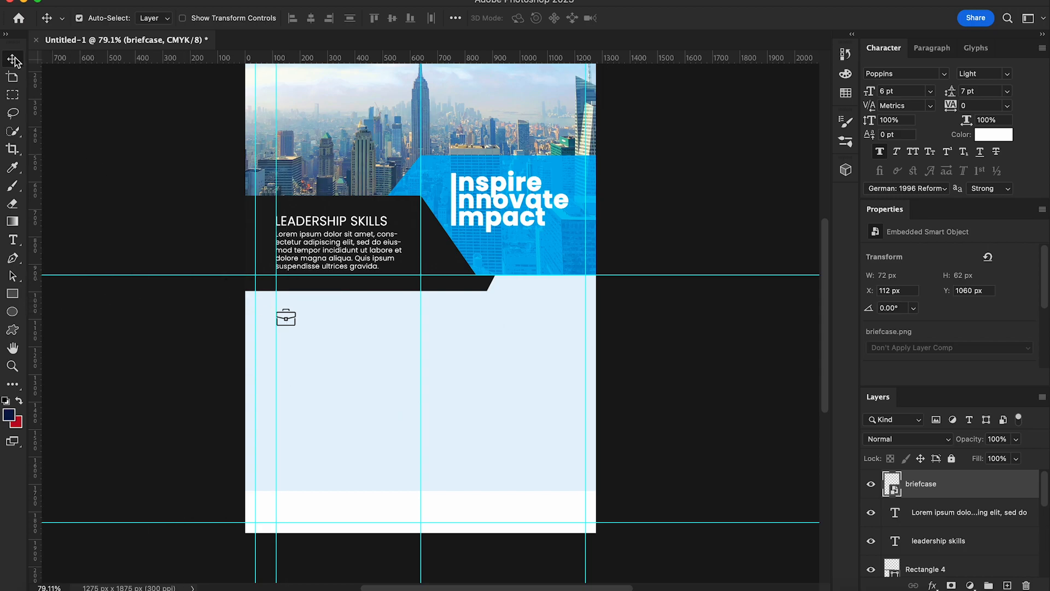
pyautogui.moveTo(37, 323); pyautogui.dragTo(450, 375)
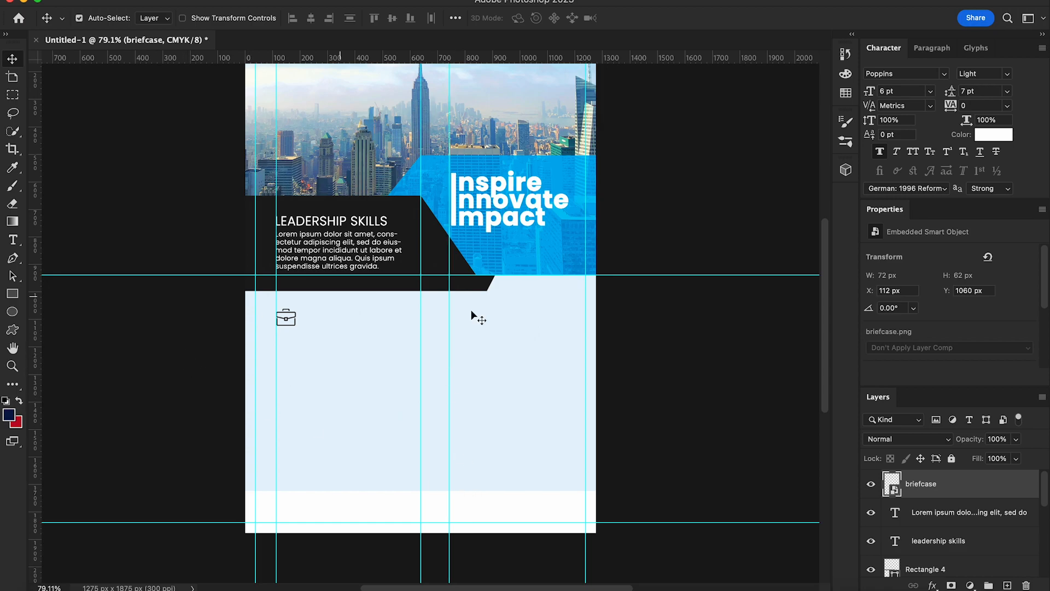
# Step: Tint the briefcase bright blue (#00a6e9) with a Color Overlay layer style
pyautogui.rightClick(947, 487)
pyautogui.click(886, 490)
pyautogui.click(555, 187)
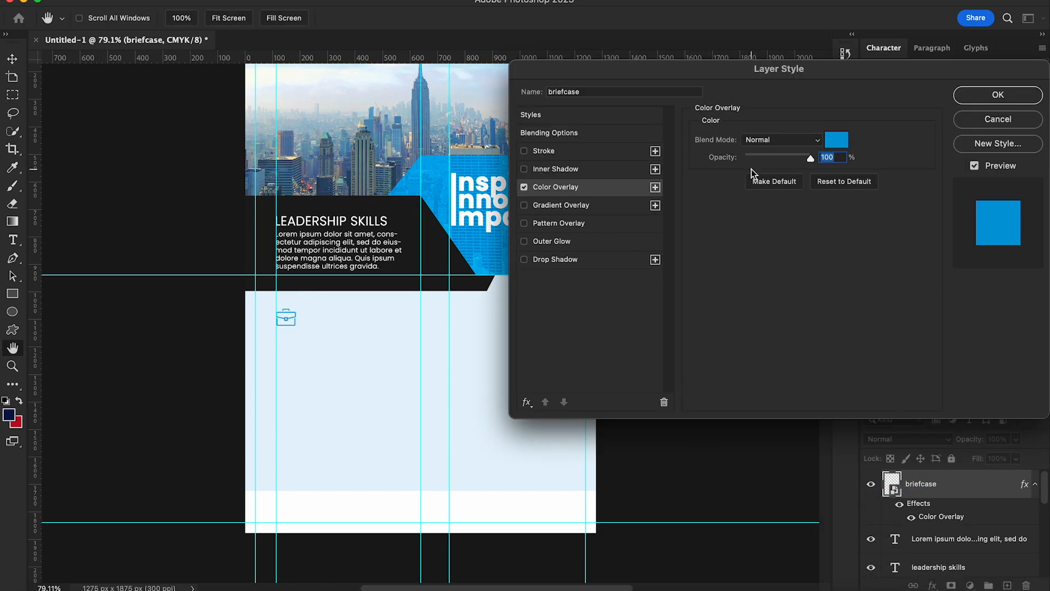
pyautogui.click(845, 143)
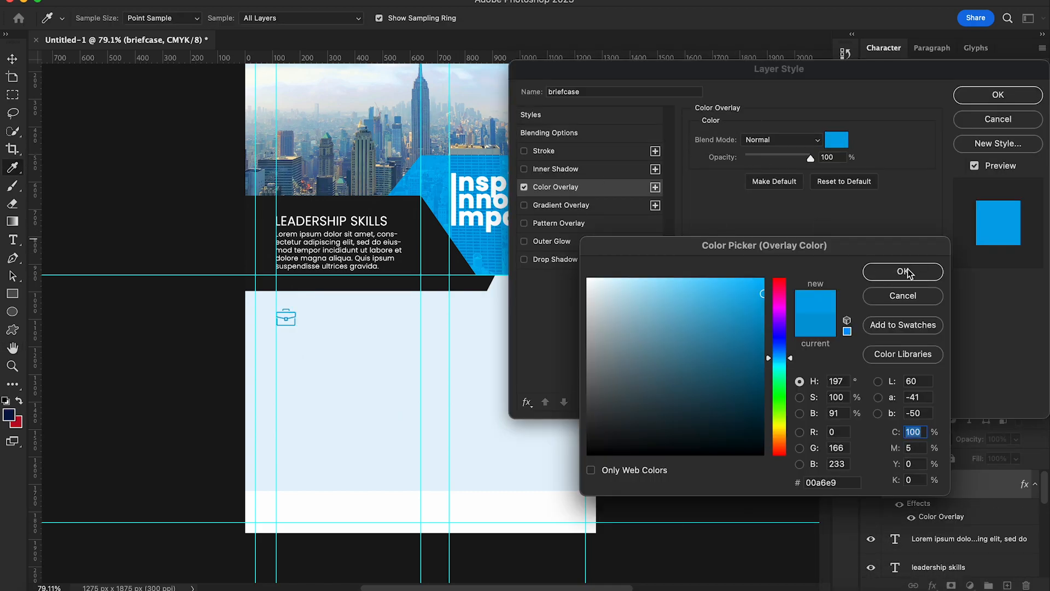
pyautogui.click(912, 271)
pyautogui.click(963, 94)
pyautogui.click(13, 239)
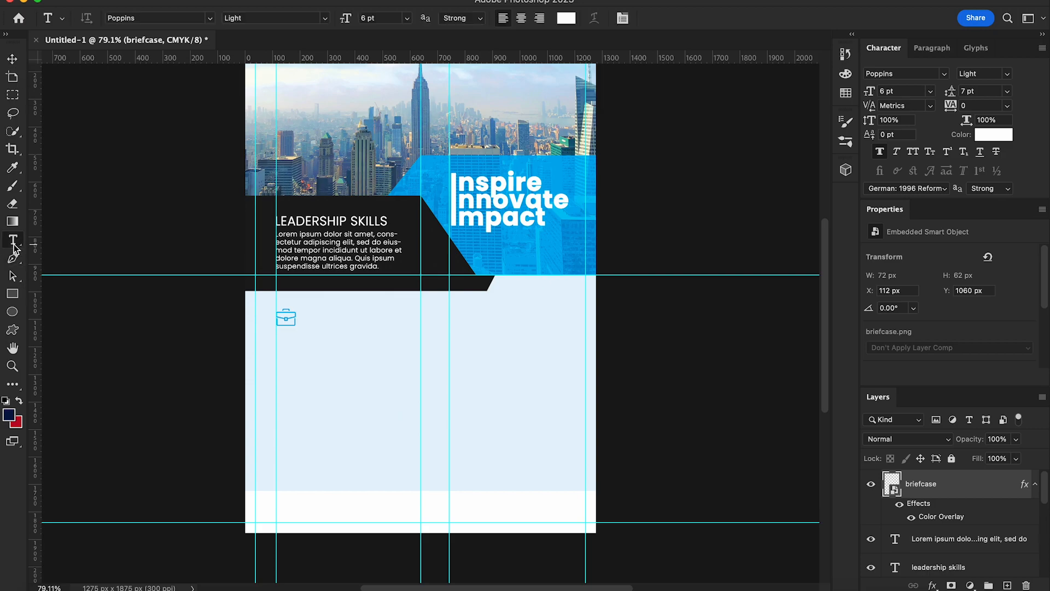
# Step: Type the two-line heading 'Business Development' near the briefcase
pyautogui.click(333, 338)
pyautogui.press('BackSpace')
pyautogui.write('Business')
pyautogui.press('Return')
pyautogui.write('Development')
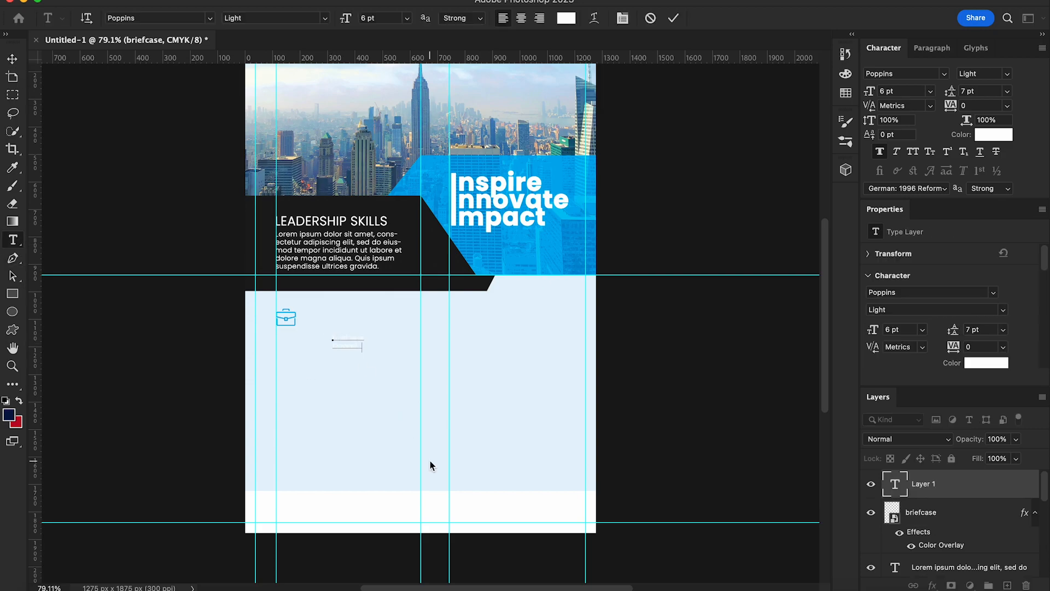
pyautogui.click(14, 66)
# Step: Colour the heading a dark shade sampled from the flyer, set it to 8 pt, and place it beside the briefcase
pyautogui.click(984, 137)
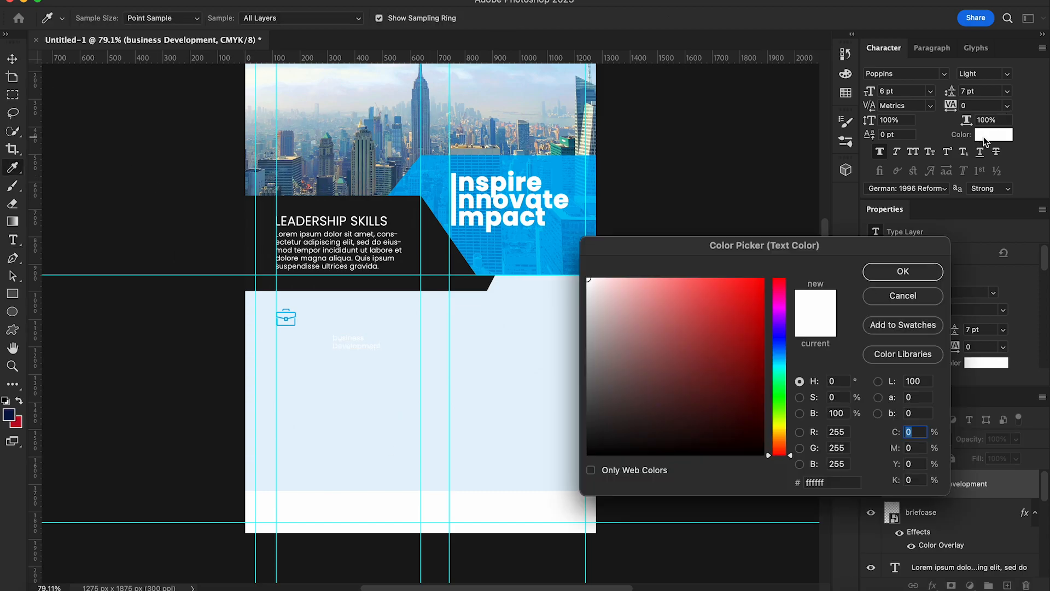
pyautogui.click(413, 213)
pyautogui.click(903, 271)
pyautogui.click(930, 91)
pyautogui.click(908, 136)
pyautogui.moveTo(367, 347); pyautogui.dragTo(338, 326)
# Step: Capitalise the B in 'Business'
pyautogui.press('t')
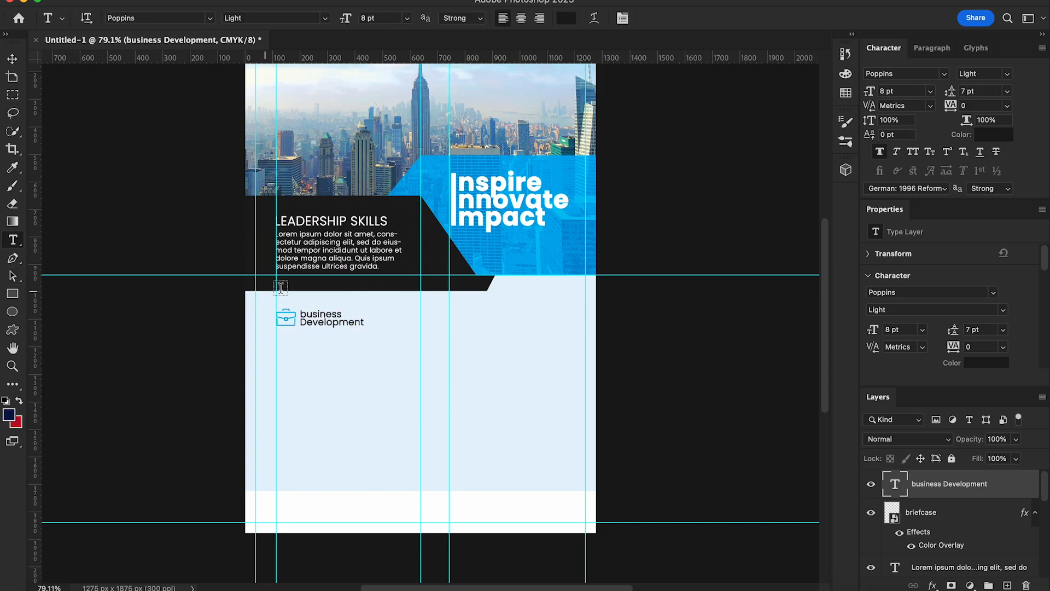
pyautogui.click(305, 314)
pyautogui.press('BackSpace')
pyautogui.write('B')
pyautogui.click(13, 61)
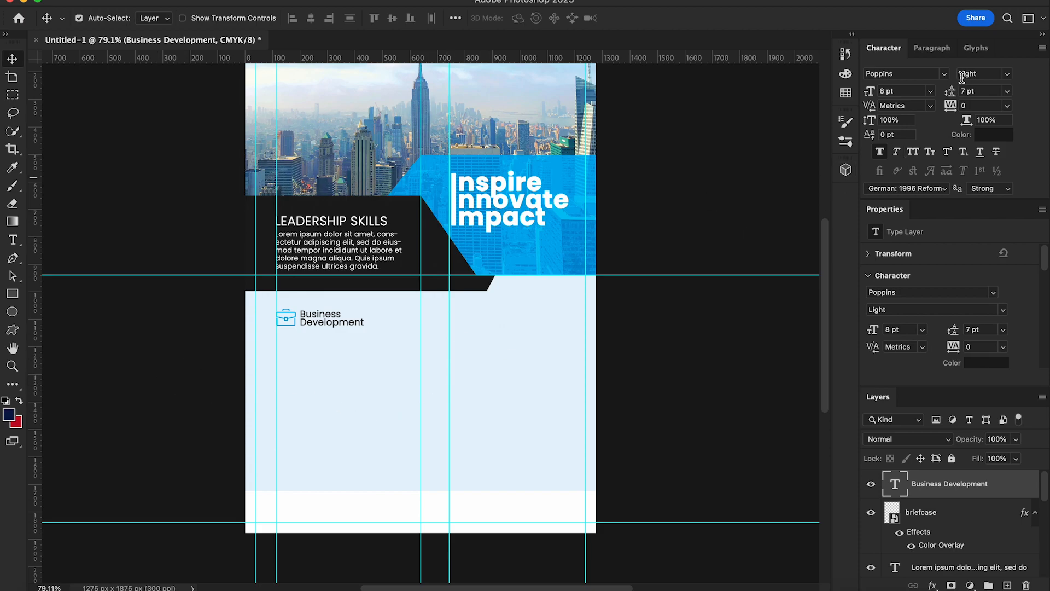
# Step: Reduce the heading's font size to 7.5 pt
pyautogui.click(885, 91)
pyautogui.write('7')
pyautogui.press('Return')
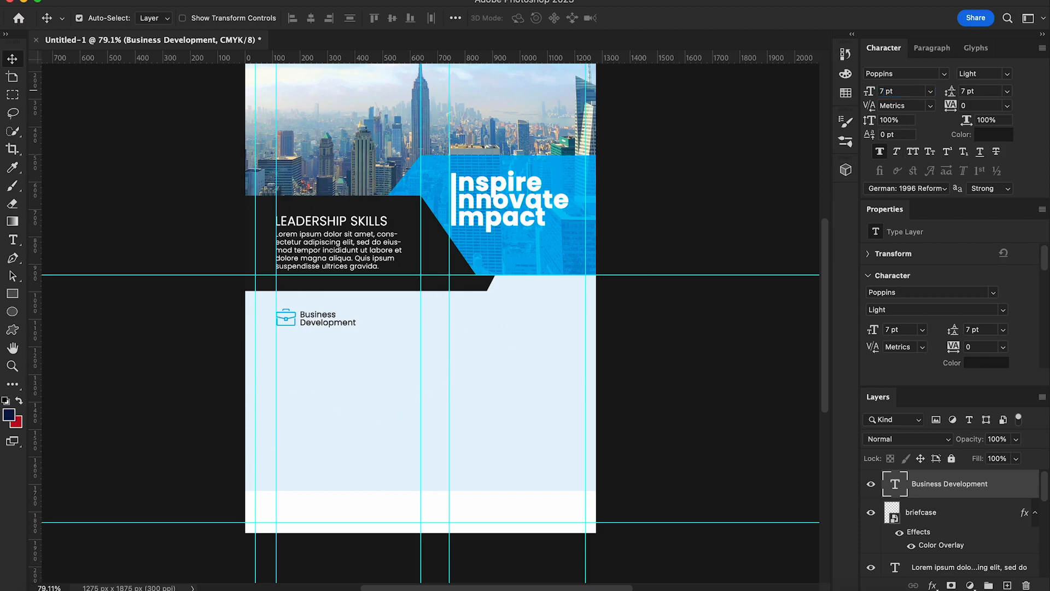
pyautogui.click(885, 91)
pyautogui.write('7.5')
pyautogui.press('Return')
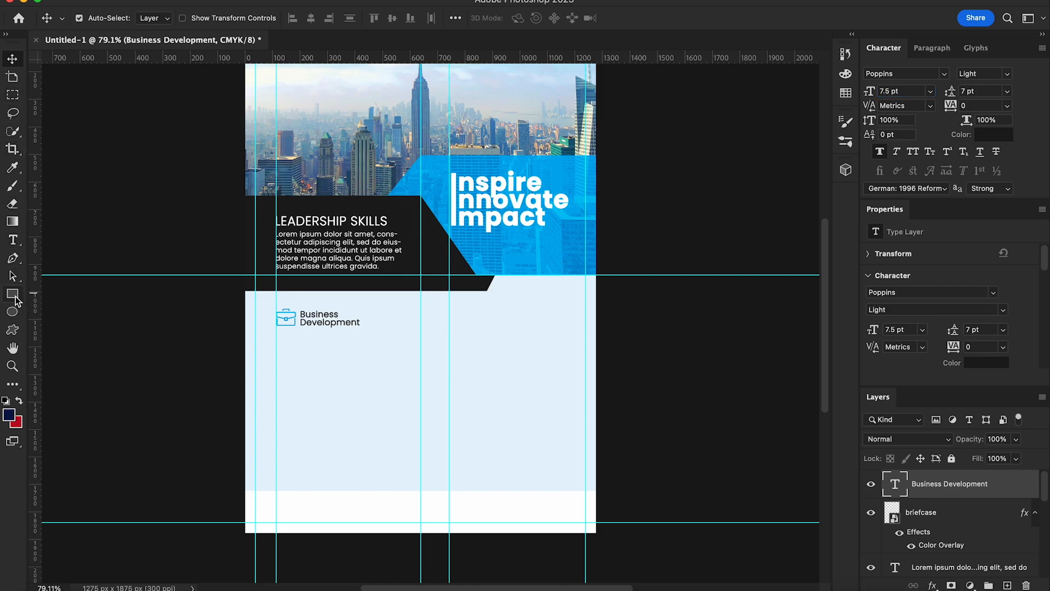
pyautogui.click(13, 240)
# Step: Add a 6 pt placeholder paragraph under Business Development, nudged up, ending at 'sed do.'
pyautogui.moveTo(278, 339); pyautogui.dragTo(403, 357)
pyautogui.click(12, 58)
pyautogui.click(930, 91)
pyautogui.click(897, 106)
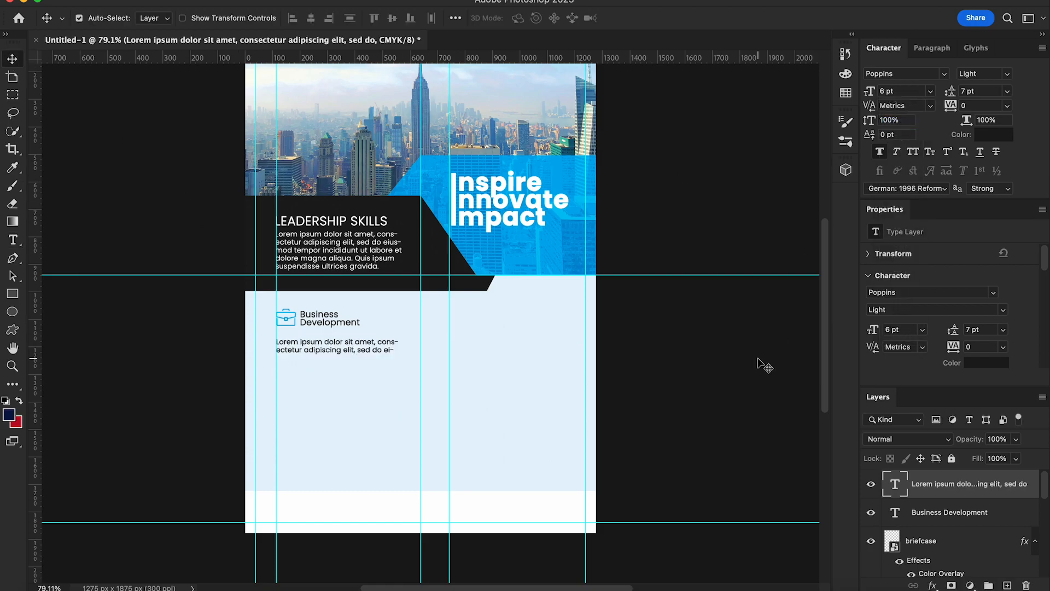
pyautogui.press('Up')
pyautogui.press('Up')
pyautogui.press('Up')
pyautogui.press('Up')
pyautogui.press('Up')
pyautogui.press('Up')
pyautogui.press('Up')
pyautogui.press('Up')
pyautogui.press('Up')
pyautogui.press('Up')
pyautogui.press('Up')
pyautogui.press('Up')
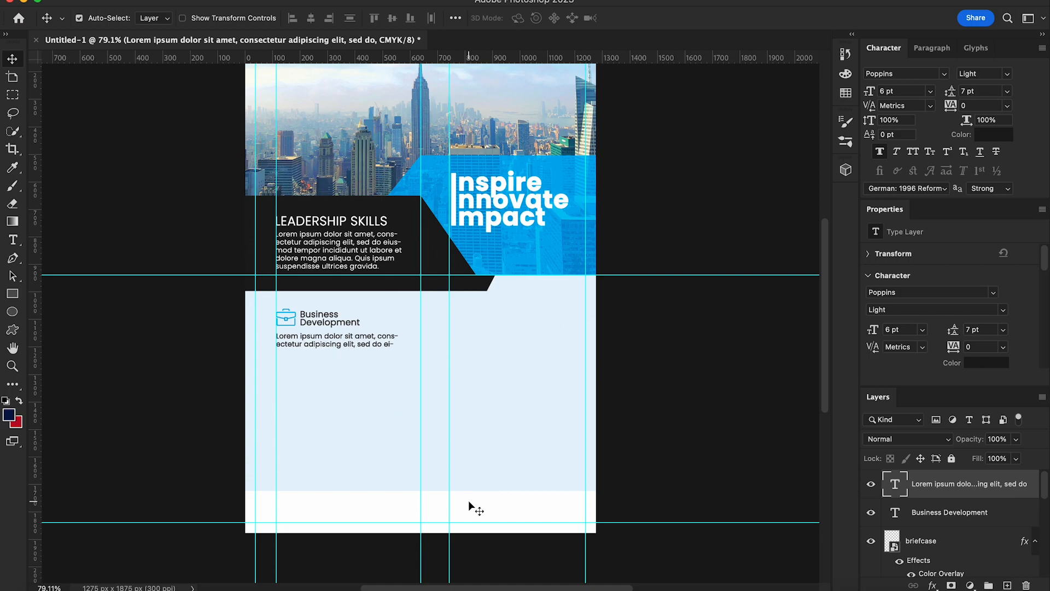
pyautogui.press('t')
pyautogui.click(390, 343)
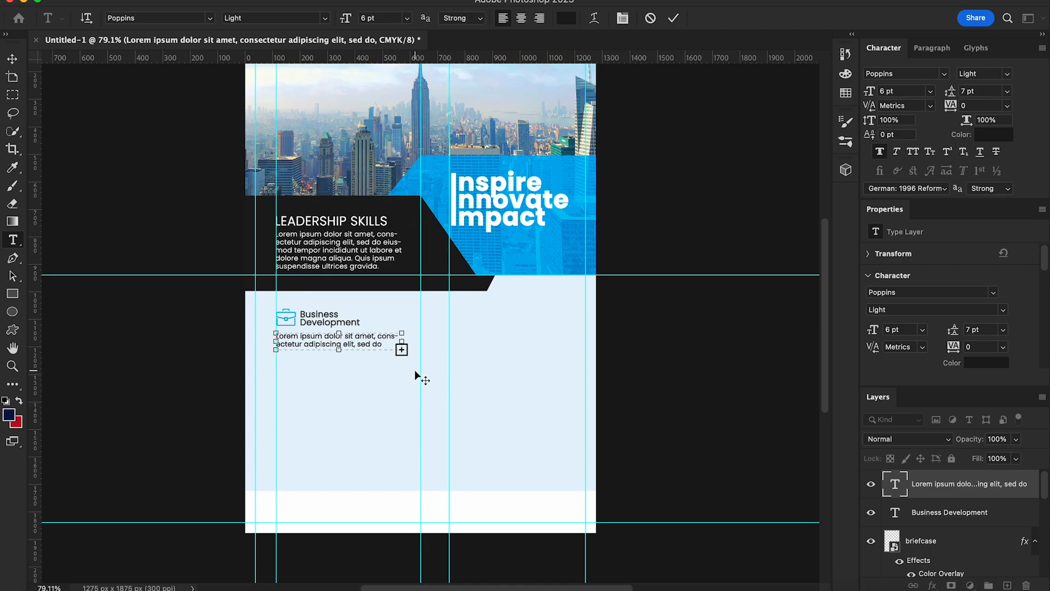
pyautogui.press('Escape')
# Step: Place the chart icon image, scaled down, under the Business Development paragraph
pyautogui.press('v')
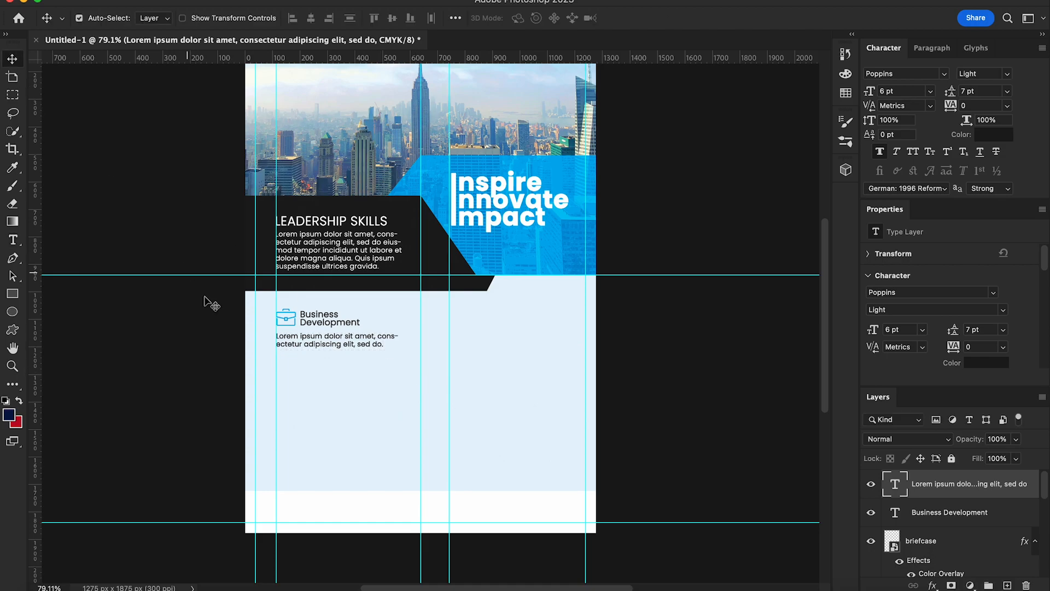
pyautogui.click(46, 589)
pyautogui.moveTo(594, 136); pyautogui.dragTo(365, 424)
pyautogui.moveTo(596, 124); pyautogui.dragTo(228, 419)
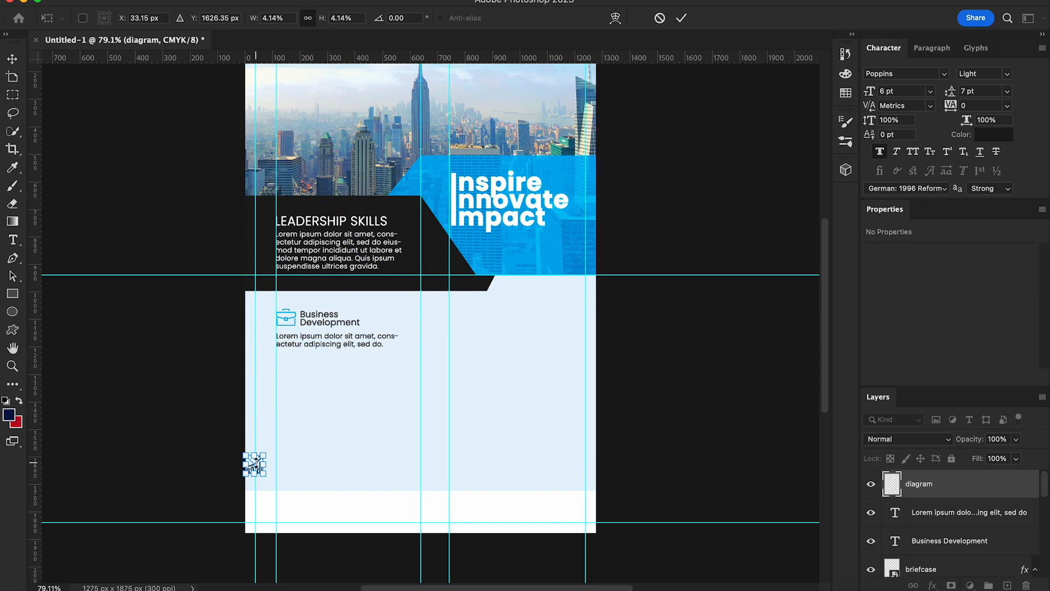
pyautogui.press('Return')
pyautogui.moveTo(269, 465); pyautogui.dragTo(300, 370)
pyautogui.press('super+plus')
pyautogui.press('super+plus')
# Step: Tint the chart icon blue with a Color Overlay layer style
pyautogui.rightClick(940, 481)
pyautogui.click(853, 484)
pyautogui.click(552, 186)
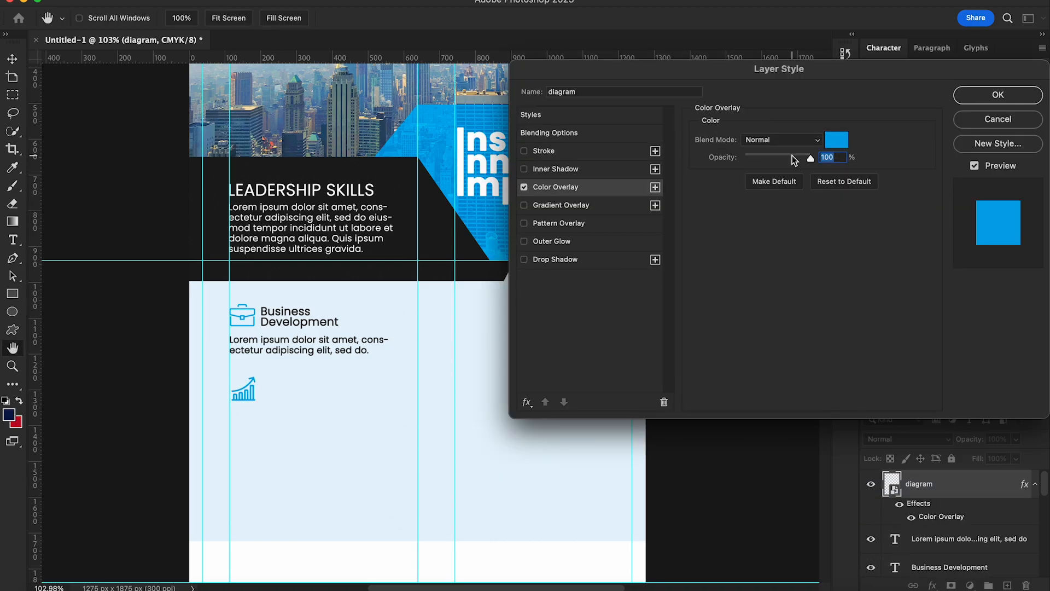
pyautogui.click(999, 95)
pyautogui.scroll(-2, 320, 439)
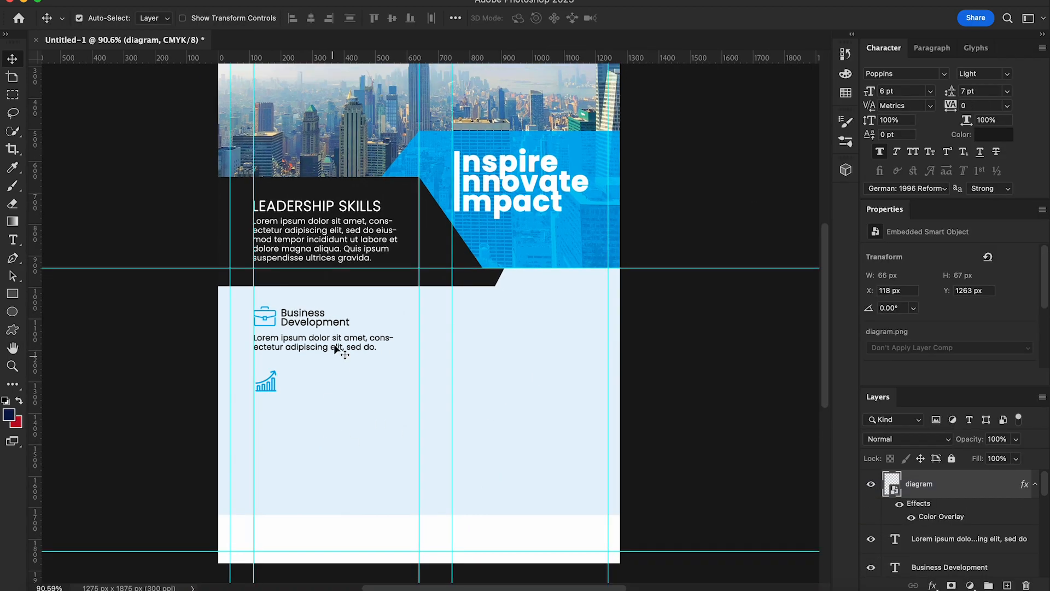
# Step: Duplicate the Business Development heading layer and move the copy beside the chart icon
pyautogui.click(968, 563)
pyautogui.rightClick(969, 564)
pyautogui.click(902, 55)
pyautogui.click(651, 251)
pyautogui.moveTo(324, 325); pyautogui.dragTo(251, 377)
# Step: Retype the copied heading to read 'Performance Analysis'
pyautogui.click(15, 242)
pyautogui.write('Performance')
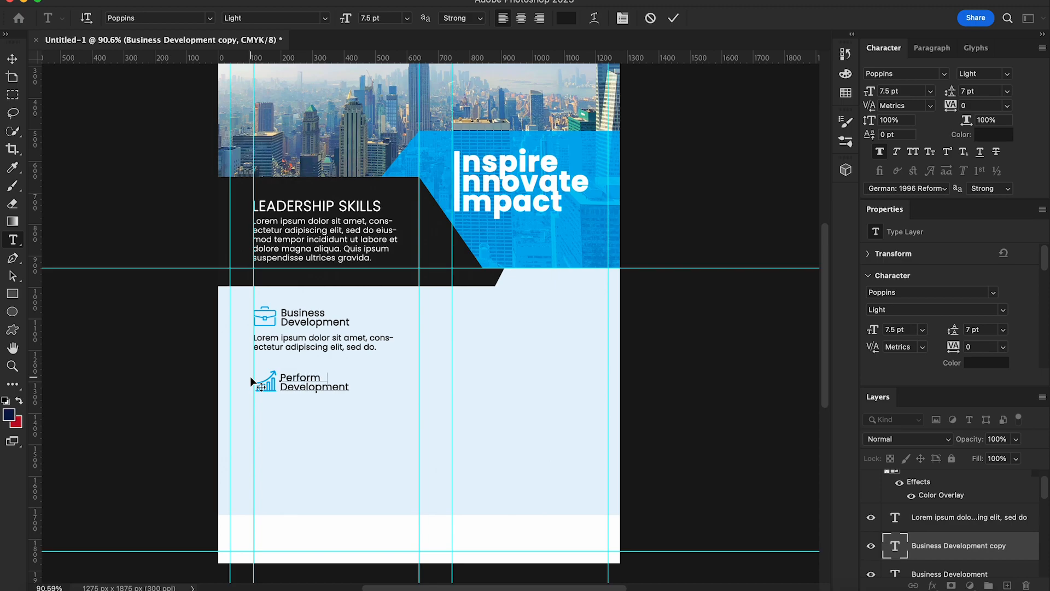
pyautogui.press('Down')
pyautogui.hotkey('shift', 'Left')
pyautogui.hotkey('shift', 'Left')
pyautogui.hotkey('shift', 'Left')
pyautogui.hotkey('shift', 'Left')
pyautogui.hotkey('shift', 'Left')
pyautogui.hotkey('shift', 'Left')
pyautogui.hotkey('shift', 'Left')
pyautogui.hotkey('shift', 'Left')
pyautogui.hotkey('shift', 'Left')
pyautogui.hotkey('shift', 'Left')
pyautogui.hotkey('shift', 'Left')
pyautogui.write('Analys')
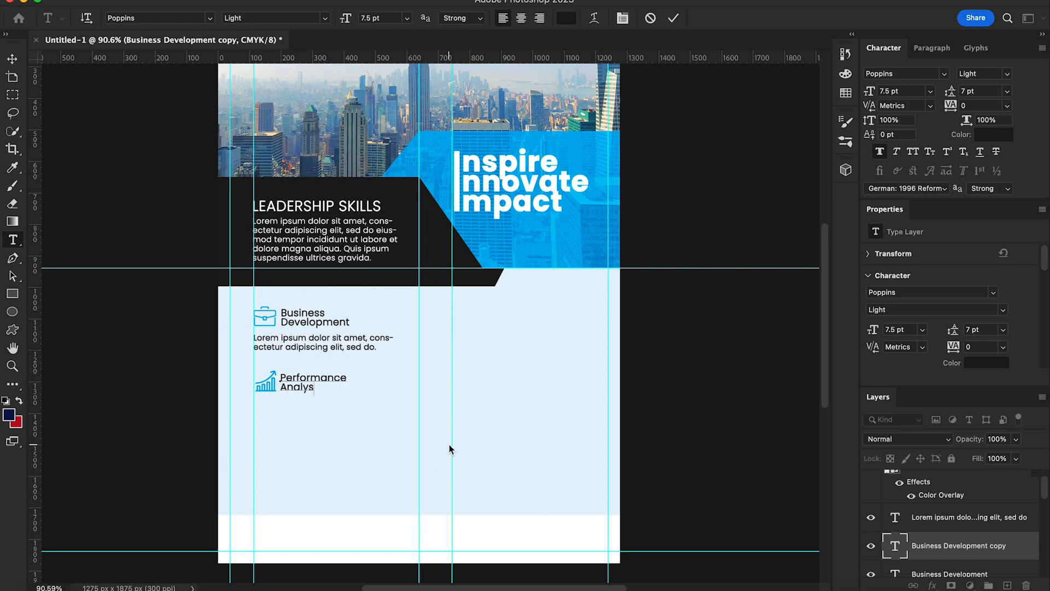
pyautogui.press('BackSpace')
pyautogui.press('Escape')
pyautogui.press('v')
# Step: Duplicate the lorem ipsum paragraph and place the copy under Performance Analysis
pyautogui.rightClick(937, 524)
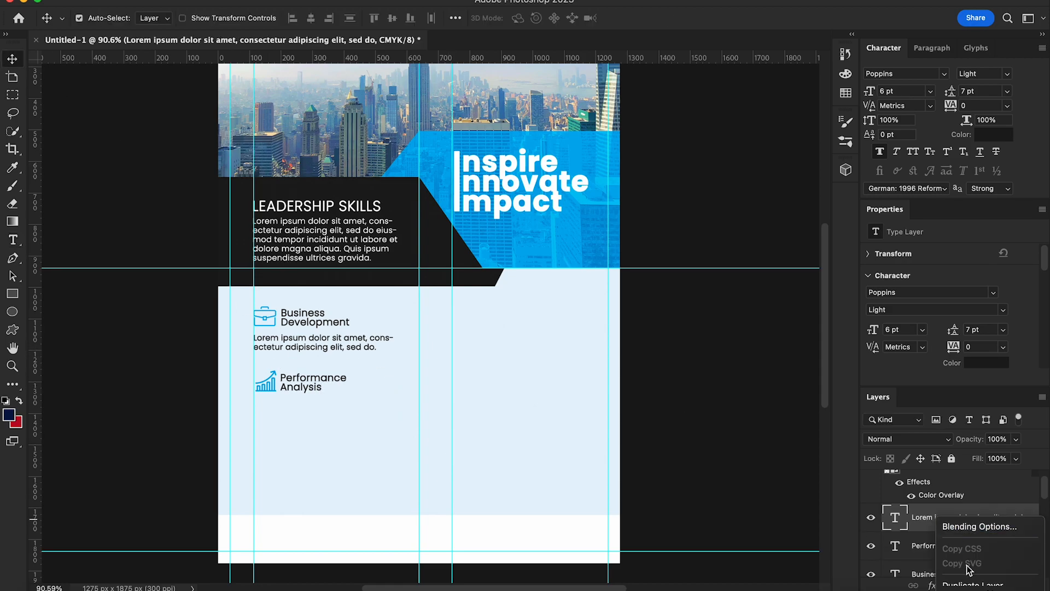
pyautogui.click(934, 460)
pyautogui.click(656, 251)
pyautogui.moveTo(340, 350); pyautogui.dragTo(339, 416)
pyautogui.press('Up')
pyautogui.press('Up')
pyautogui.press('Up')
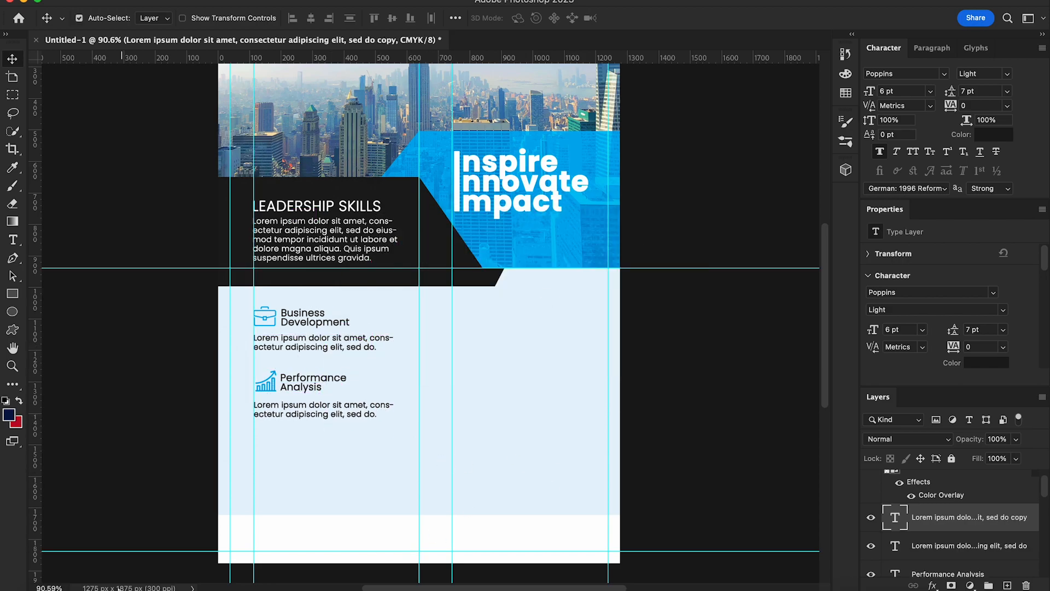
# Step: Place light-bulb.png on the flyer, scale it to a small icon, and give it a blue Color Overlay
pyautogui.click(48, 589)
pyautogui.moveTo(741, 139); pyautogui.dragTo(411, 455)
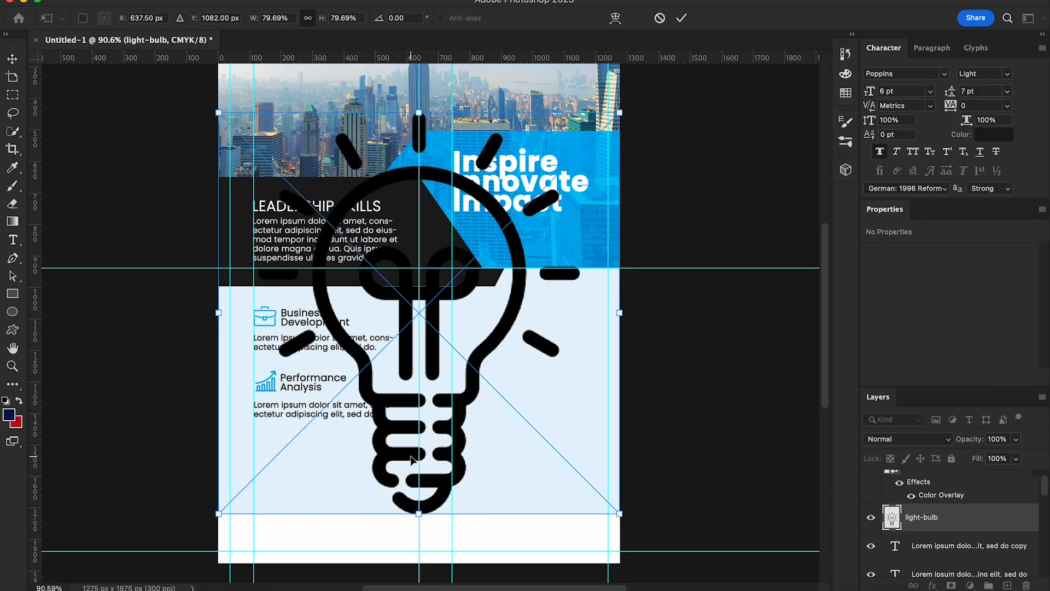
pyautogui.moveTo(621, 111); pyautogui.dragTo(268, 446)
pyautogui.press('Return')
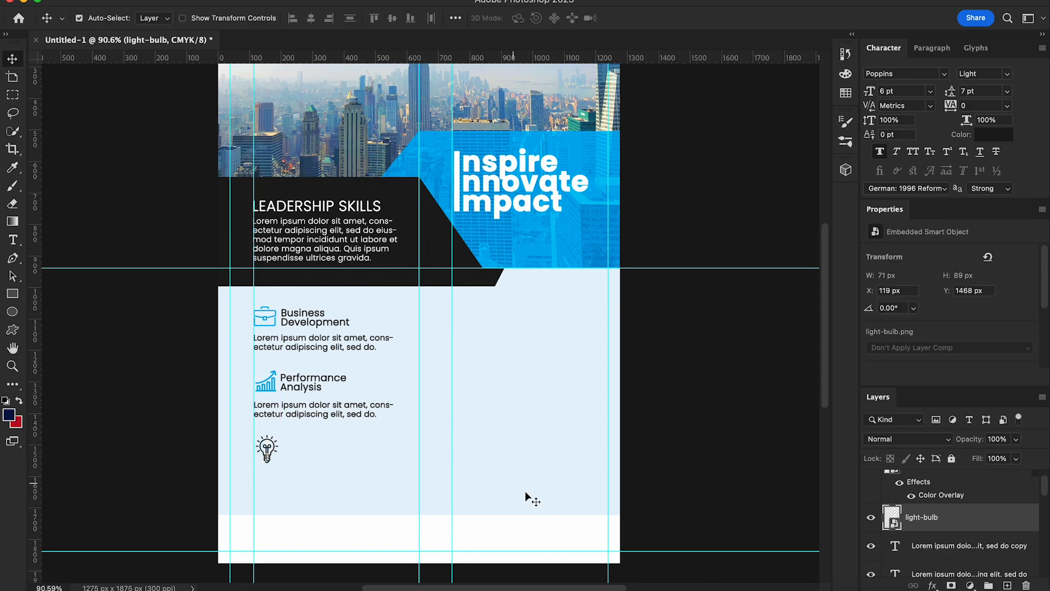
pyautogui.rightClick(934, 523)
pyautogui.click(844, 530)
pyautogui.click(555, 191)
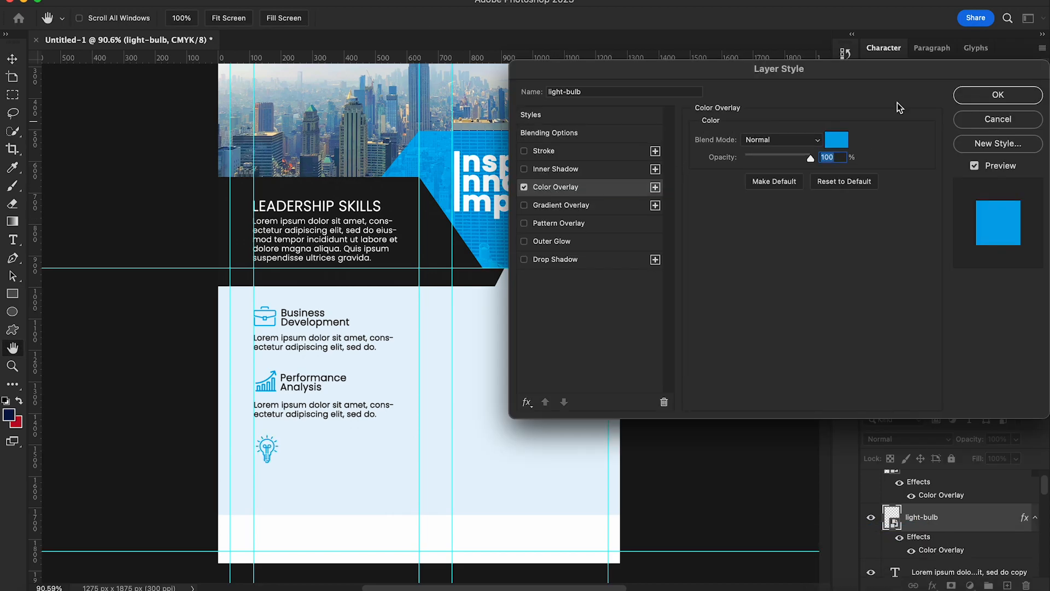
pyautogui.click(985, 97)
# Step: Duplicate the Performance Analysis heading and move the copy beside the light bulb
pyautogui.click(312, 379)
pyautogui.rightClick(930, 563)
pyautogui.click(930, 60)
pyautogui.click(651, 246)
pyautogui.moveTo(314, 393); pyautogui.dragTo(276, 440)
# Step: Change the copied heading's text to 'Marketing Strategy'
pyautogui.write('t')
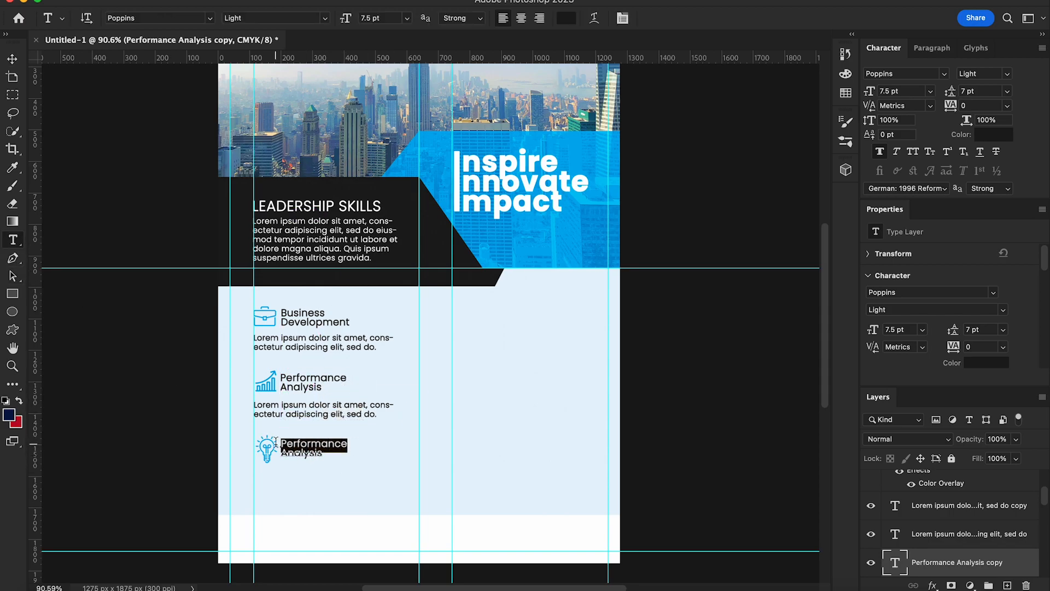
pyautogui.write('Marketing')
pyautogui.doubleClick(306, 453)
pyautogui.write('Strate')
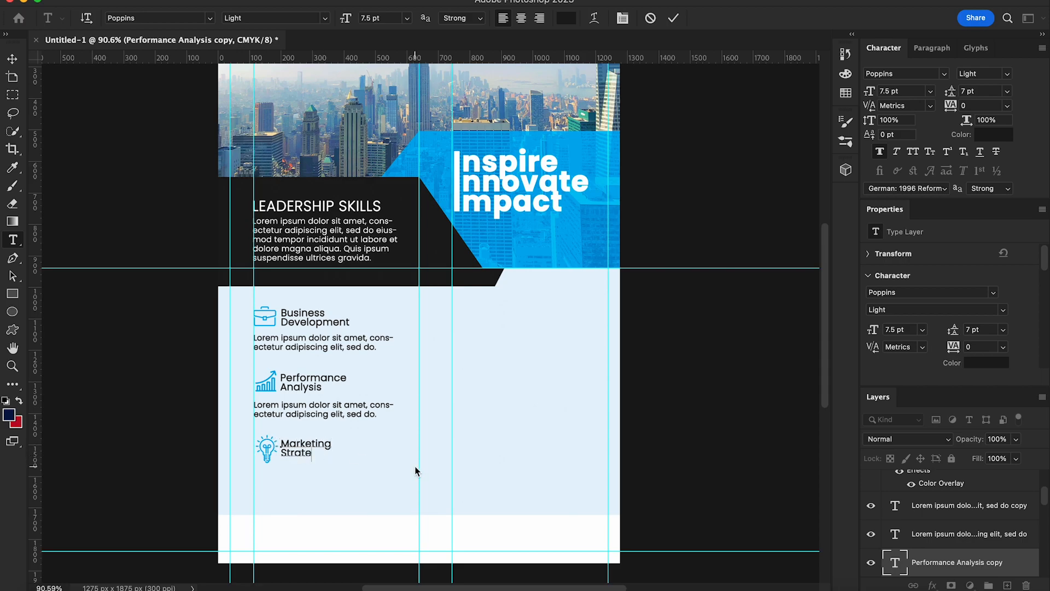
pyautogui.click(16, 62)
# Step: Duplicate the Lorem ipsum body text under Marketing Strategy and nudge a vertical guide left
pyautogui.rightClick(346, 418)
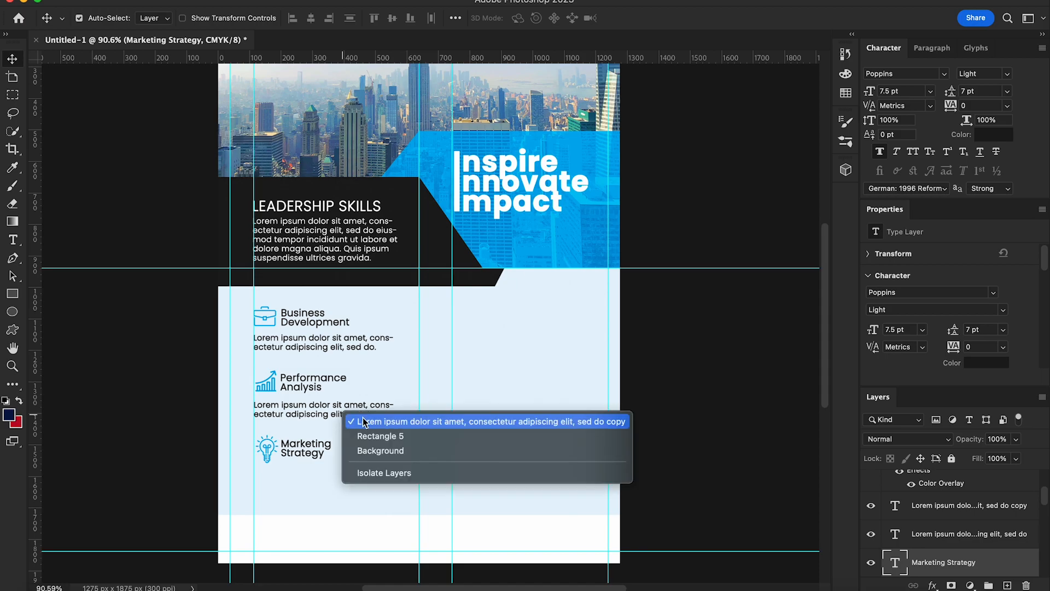
pyautogui.click(361, 420)
pyautogui.rightClick(932, 505)
pyautogui.click(963, 569)
pyautogui.click(649, 244)
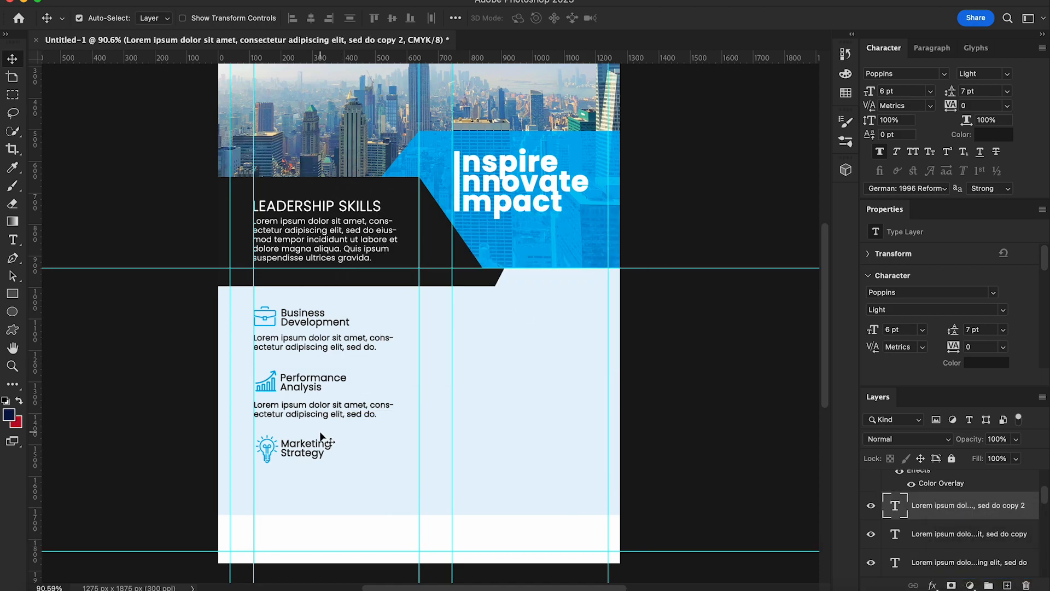
pyautogui.moveTo(320, 418); pyautogui.dragTo(314, 489)
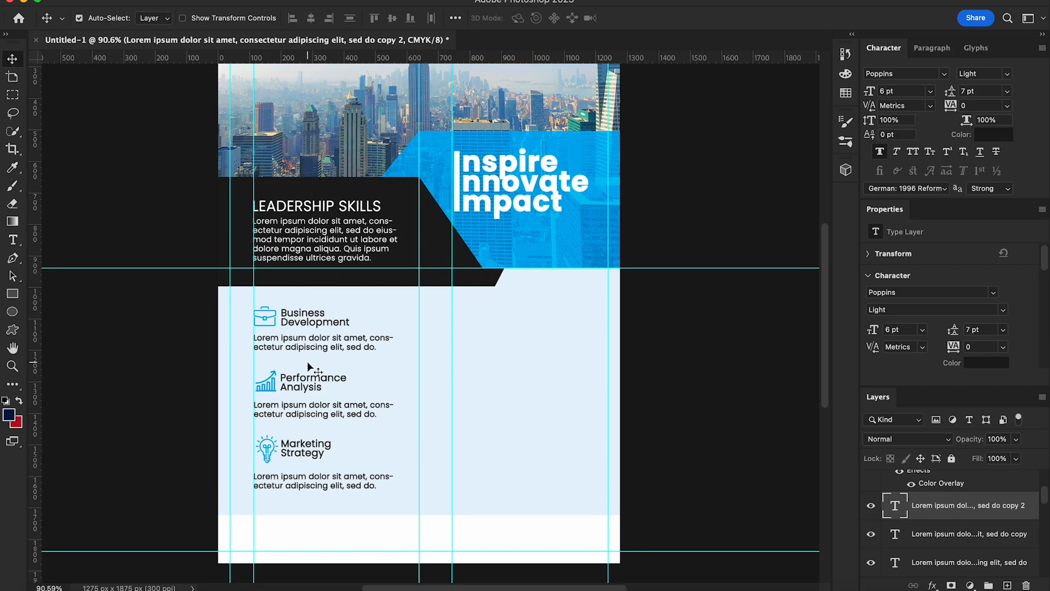
pyautogui.hscroll(2, 383, 355)
pyautogui.moveTo(426, 318)
pyautogui.mouseDown()
pyautogui.moveTo(416, 301)
pyautogui.moveTo(417, 314)
pyautogui.mouseUp()
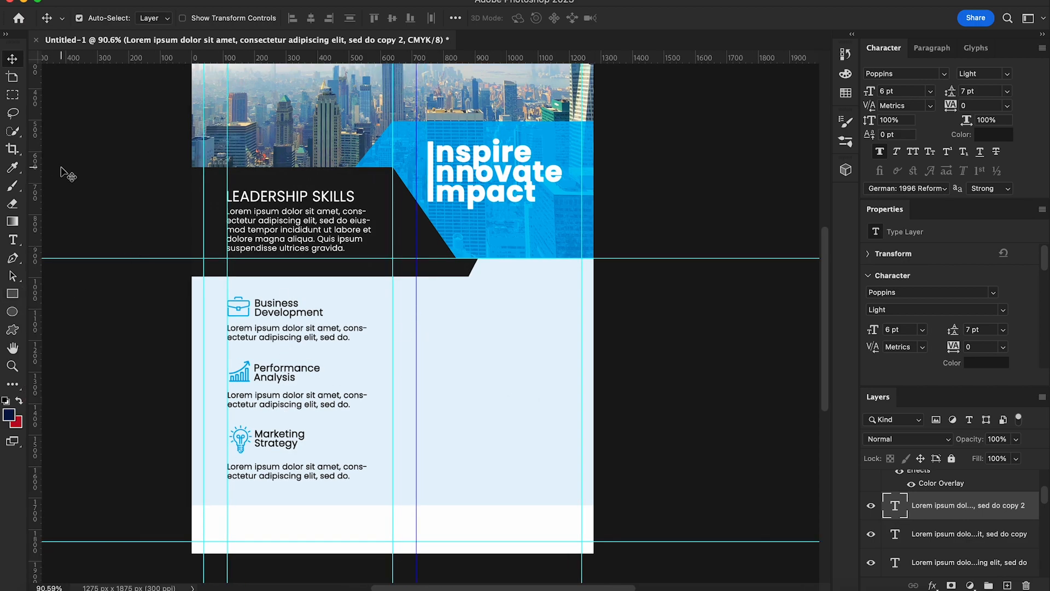
# Step: Type the heading 'why choose us?' in the right column
pyautogui.click(12, 239)
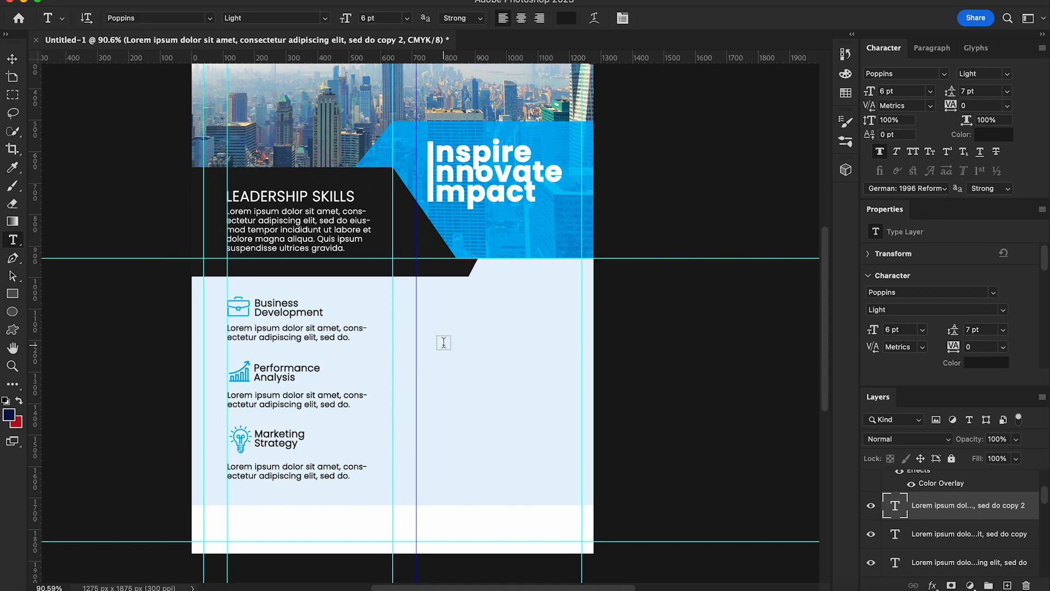
pyautogui.click(452, 324)
pyautogui.write('why ch')
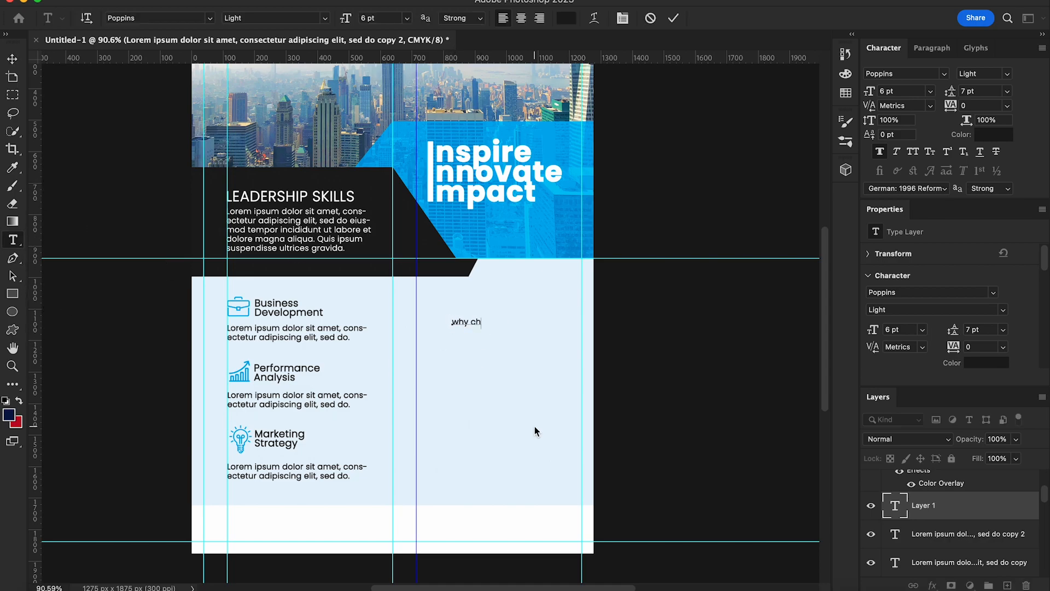
pyautogui.write('oose us?')
pyautogui.press('super+Return')
# Step: Style the heading in the header's blue, All Caps, Poppins 8 pt, and move it to the column top
pyautogui.click(994, 135)
pyautogui.click(415, 127)
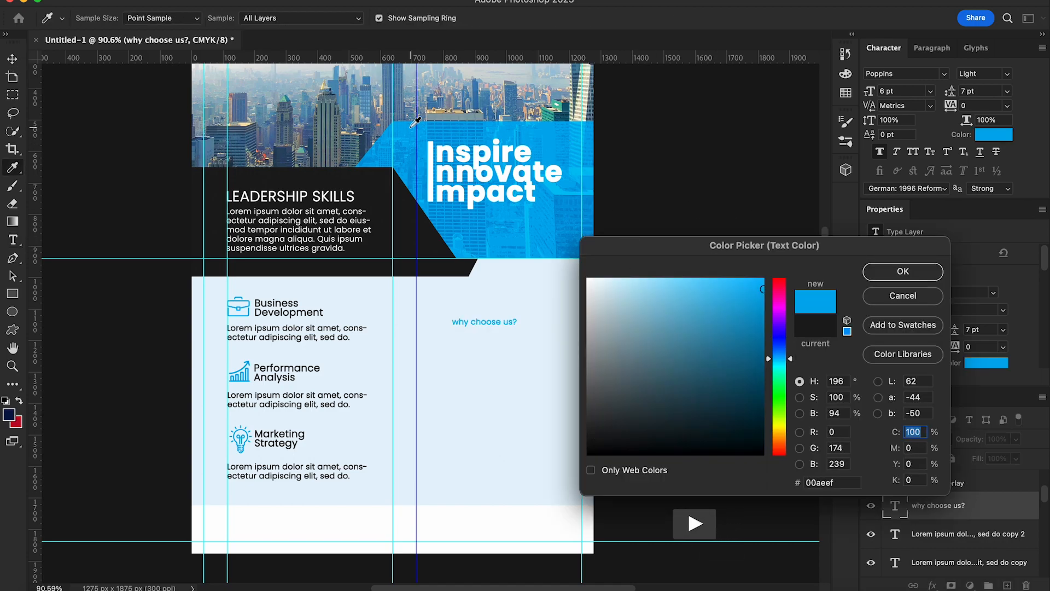
pyautogui.click(903, 271)
pyautogui.click(913, 151)
pyautogui.click(944, 73)
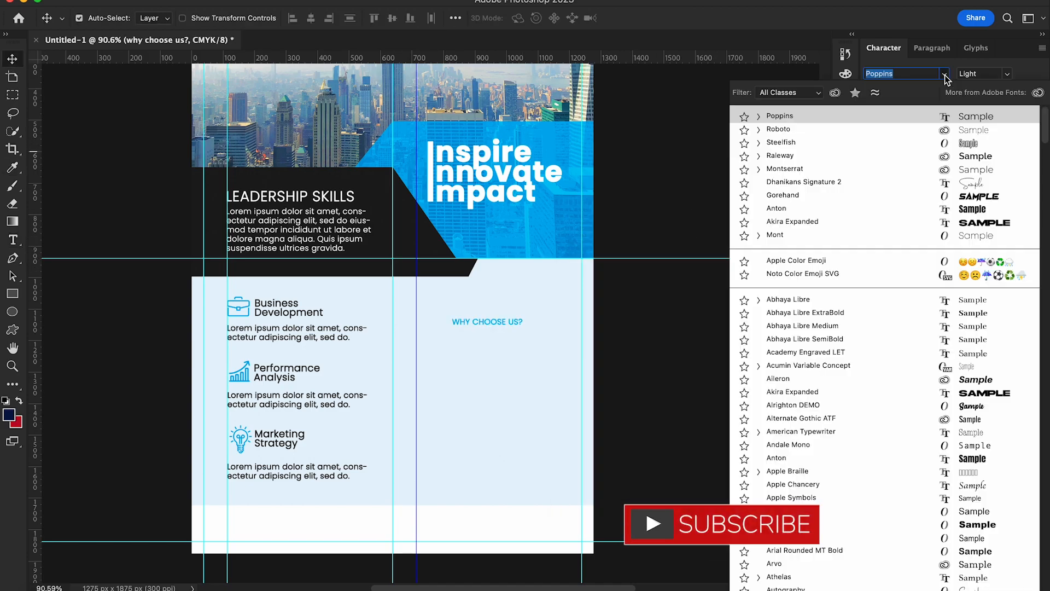
pyautogui.click(928, 108)
pyautogui.click(930, 91)
pyautogui.click(904, 143)
pyautogui.moveTo(498, 321); pyautogui.dragTo(462, 305)
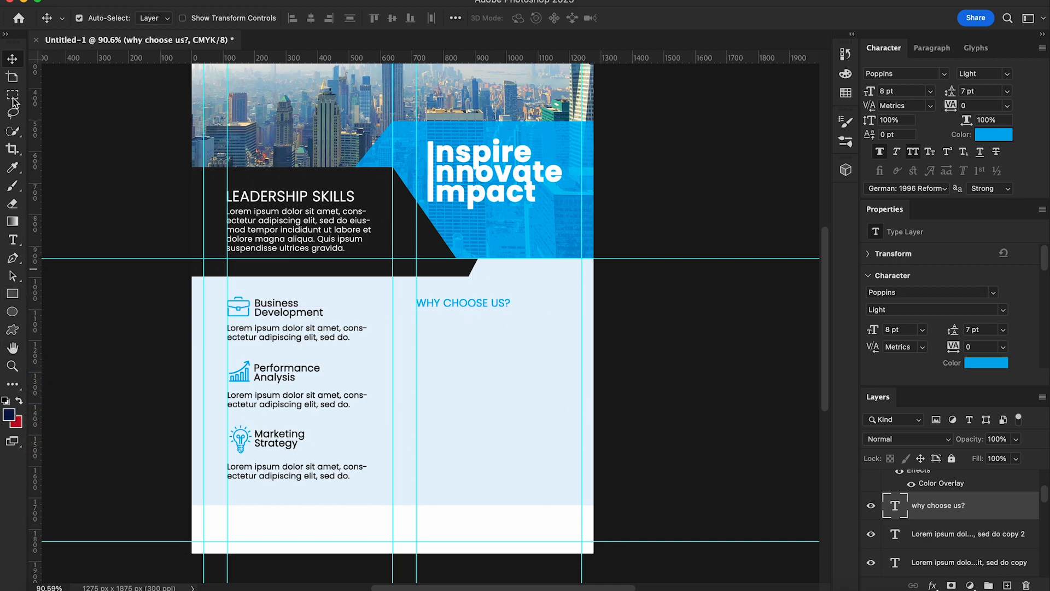
# Step: Duplicate the Lorem ipsum body text and place it just under WHY CHOOSE US?
pyautogui.rightClick(317, 340)
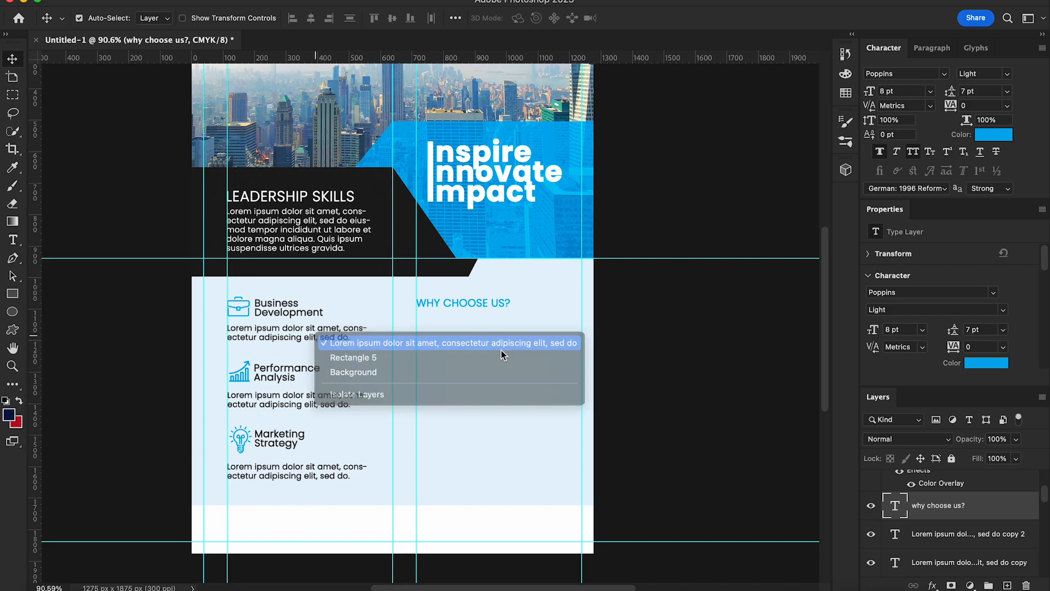
pyautogui.click(334, 340)
pyautogui.rightClick(941, 563)
pyautogui.click(951, 55)
pyautogui.press('Return')
pyautogui.moveTo(312, 338); pyautogui.dragTo(503, 332)
pyautogui.press('Up')
pyautogui.press('Up')
pyautogui.press('Up')
pyautogui.press('Up')
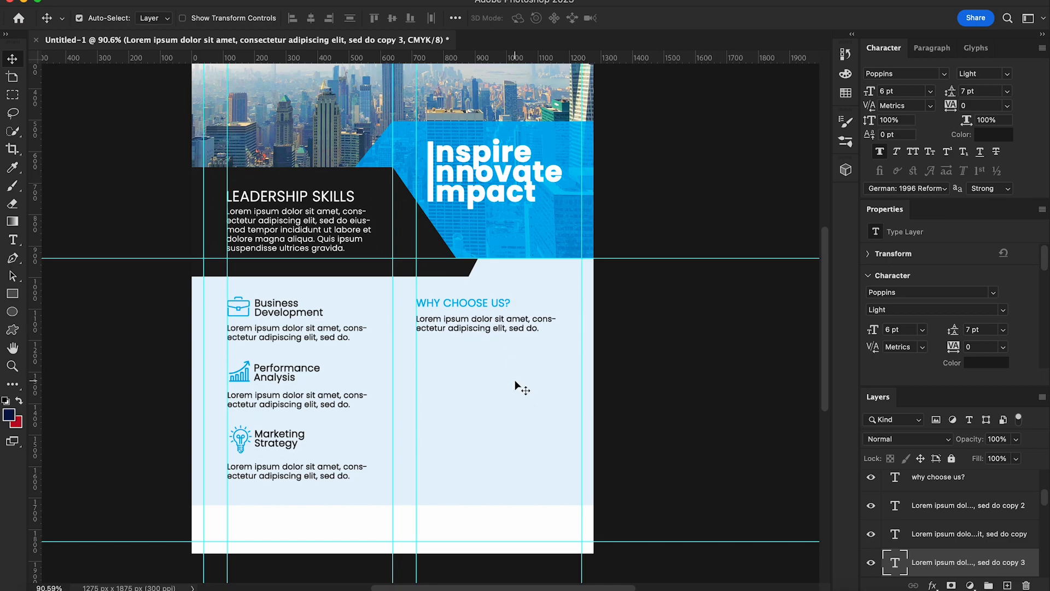
# Step: Draw a 15 px circle below the paragraph with a blue fill and no stroke
pyautogui.click(12, 312)
pyautogui.scroll(3, 414, 351)
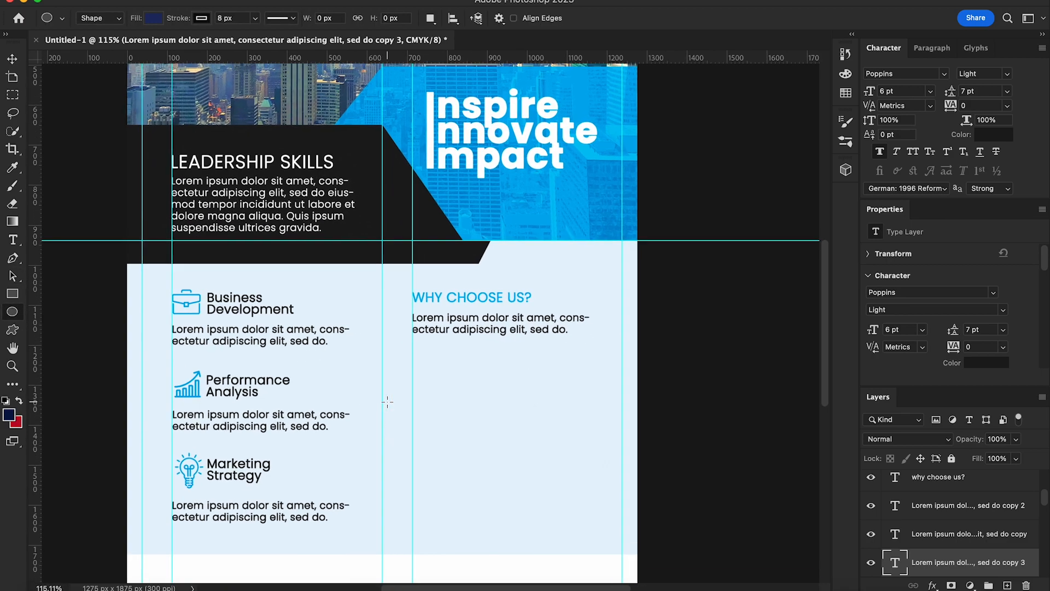
pyautogui.moveTo(412, 345); pyautogui.dragTo(418, 351)
pyautogui.press('v')
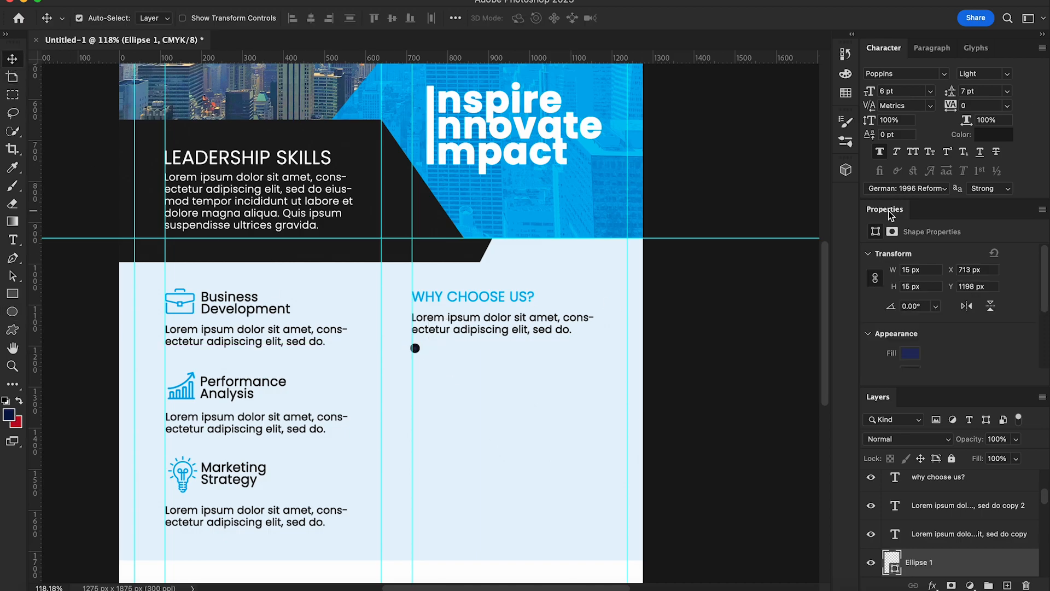
pyautogui.click(13, 293)
pyautogui.click(153, 18)
pyautogui.click(75, 87)
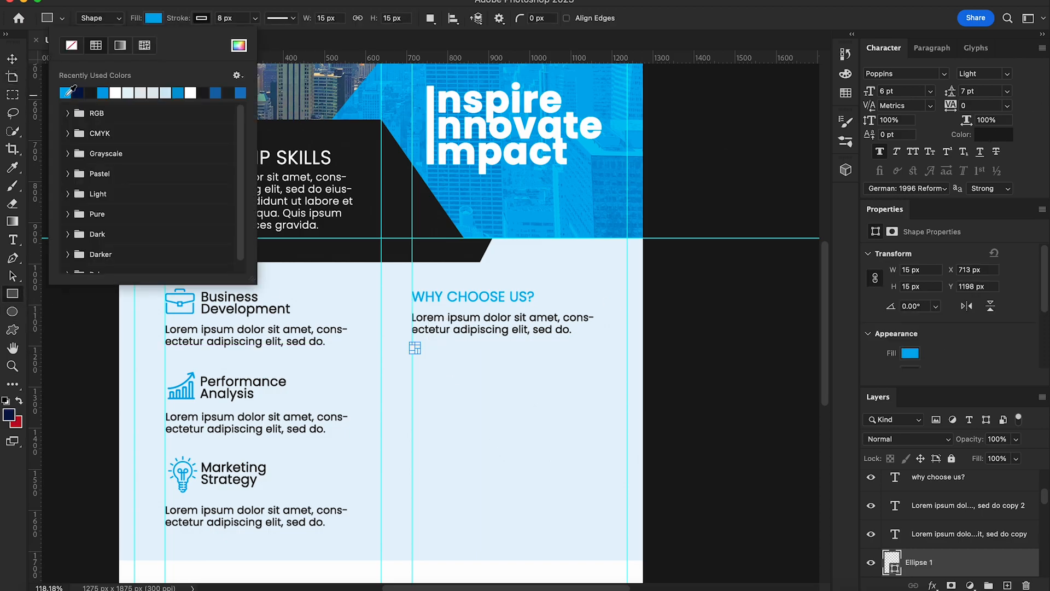
pyautogui.click(201, 18)
pyautogui.click(120, 44)
pyautogui.press('v')
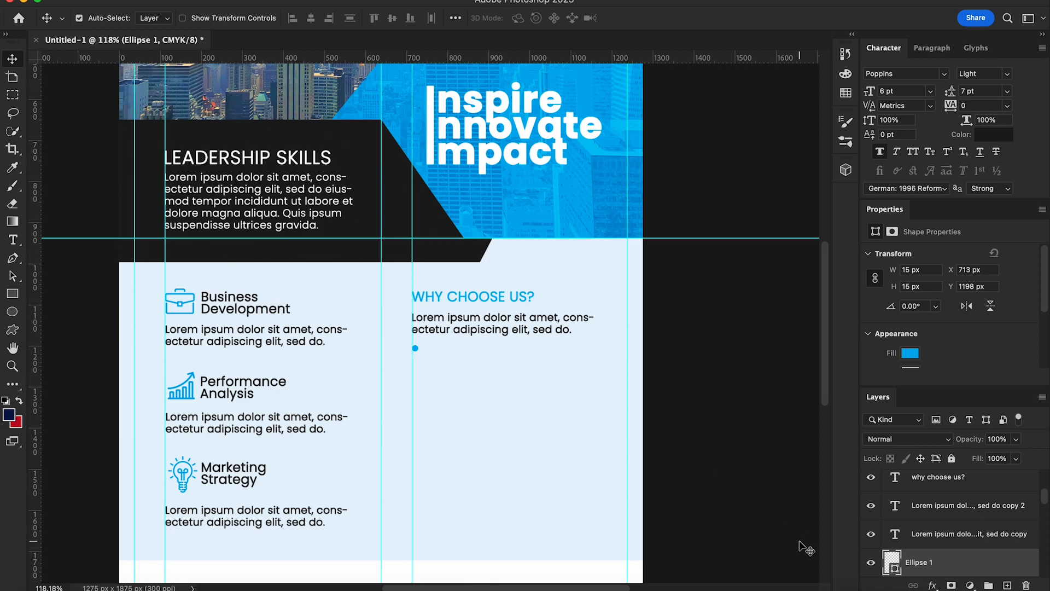
# Step: Duplicate the dot, then duplicate the pair, stacking four dots in a column
pyautogui.scroll(-1, 978, 569)
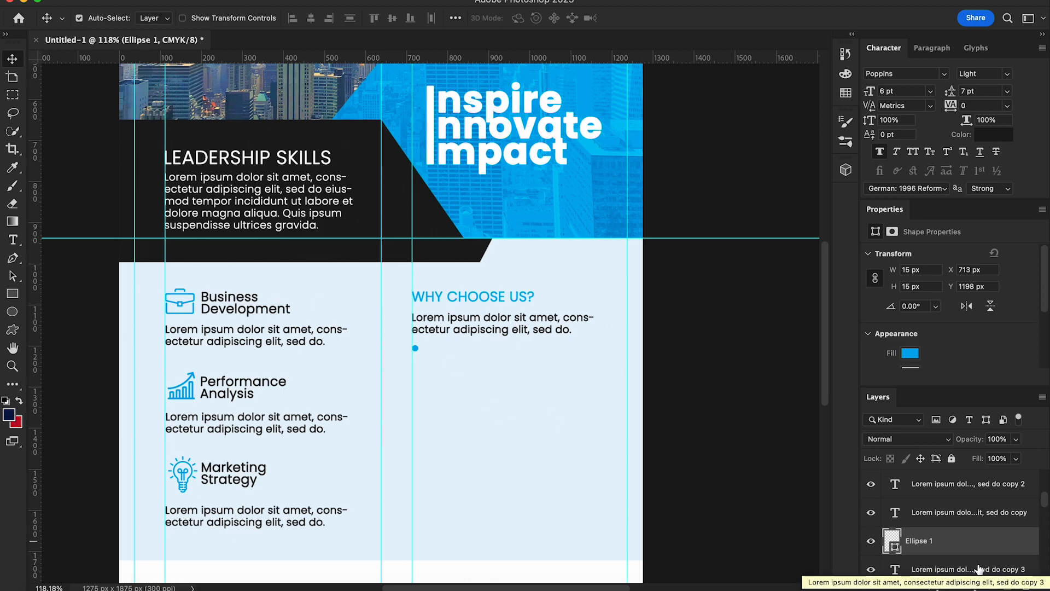
pyautogui.rightClick(977, 546)
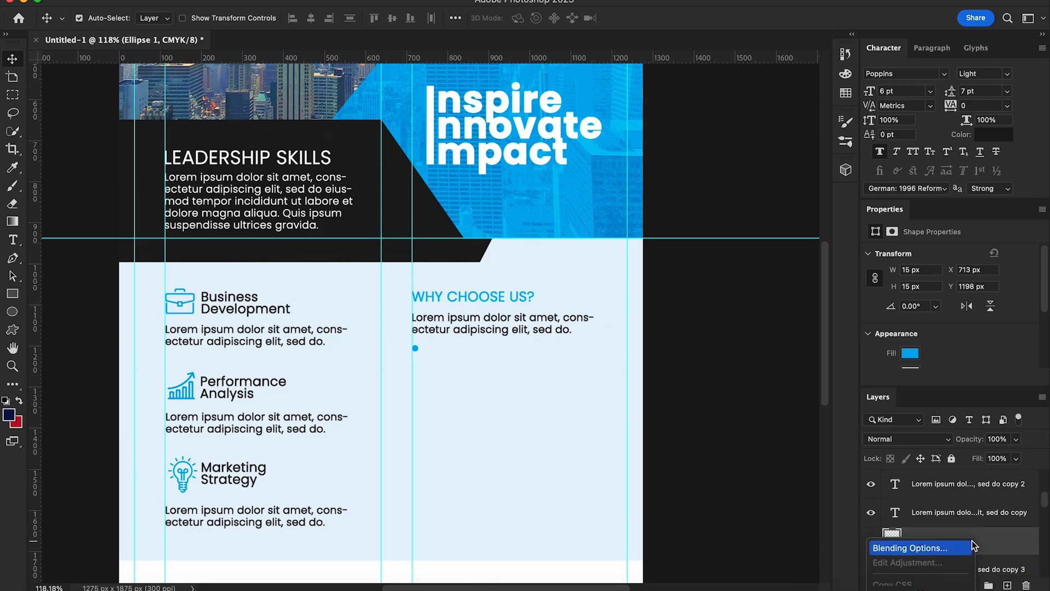
pyautogui.click(914, 365)
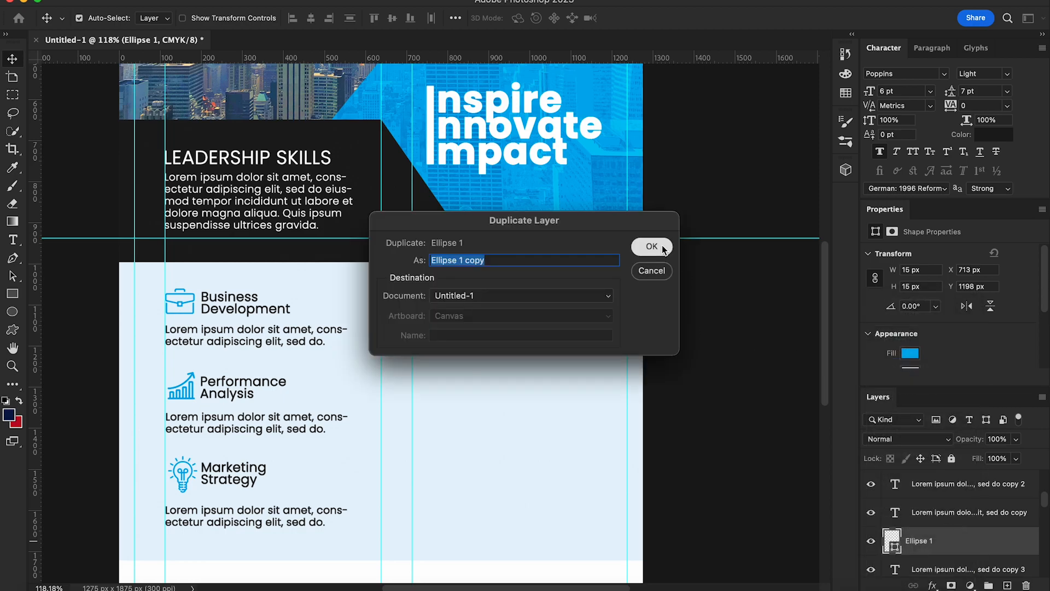
pyautogui.press('Return')
pyautogui.moveTo(426, 367); pyautogui.dragTo(494, 393)
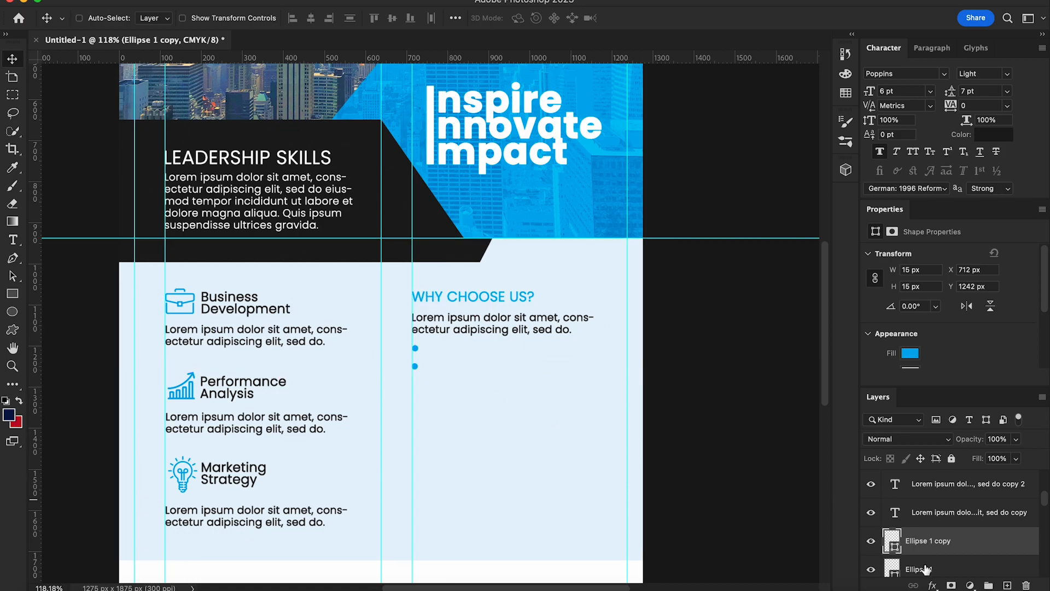
pyautogui.keyDown('super'); pyautogui.click(924, 569); pyautogui.keyUp('super')
pyautogui.rightClick(958, 571)
pyautogui.click(970, 493)
pyautogui.click(650, 246)
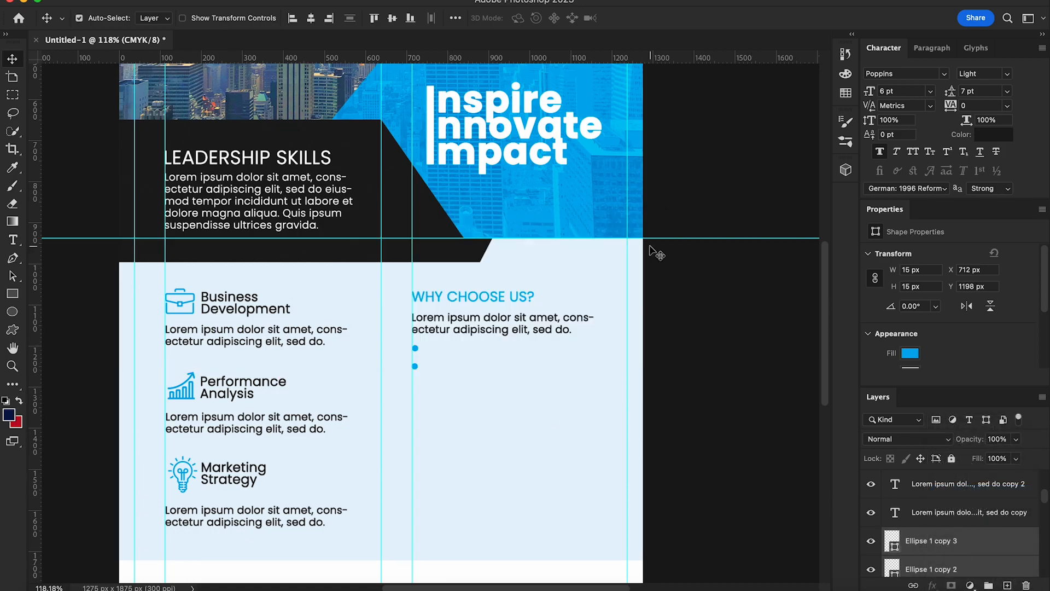
pyautogui.moveTo(445, 381); pyautogui.dragTo(445, 421)
# Step: Create a placeholder text line beside the first bullet, hiding the leftover extra text layer
pyautogui.click(13, 240)
pyautogui.moveTo(427, 346); pyautogui.dragTo(585, 352)
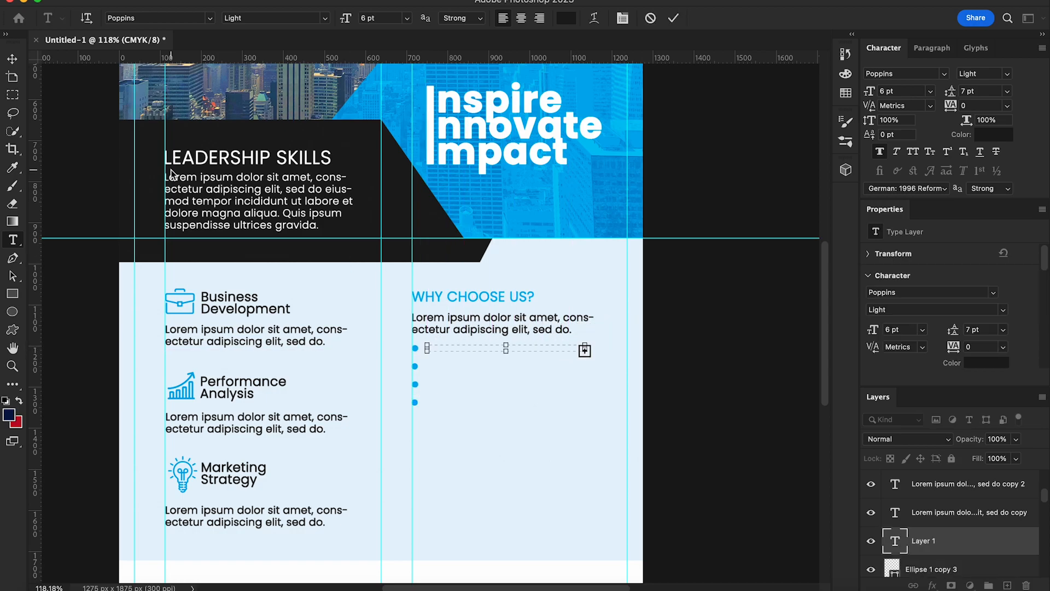
pyautogui.click(12, 59)
pyautogui.click(871, 542)
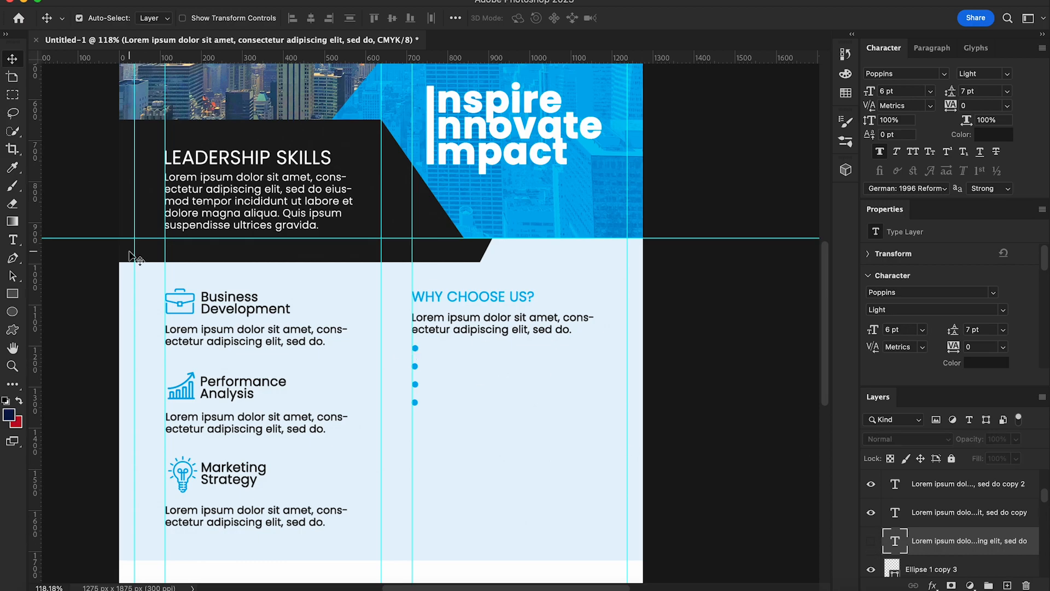
pyautogui.click(12, 240)
pyautogui.moveTo(427, 349); pyautogui.dragTo(581, 354)
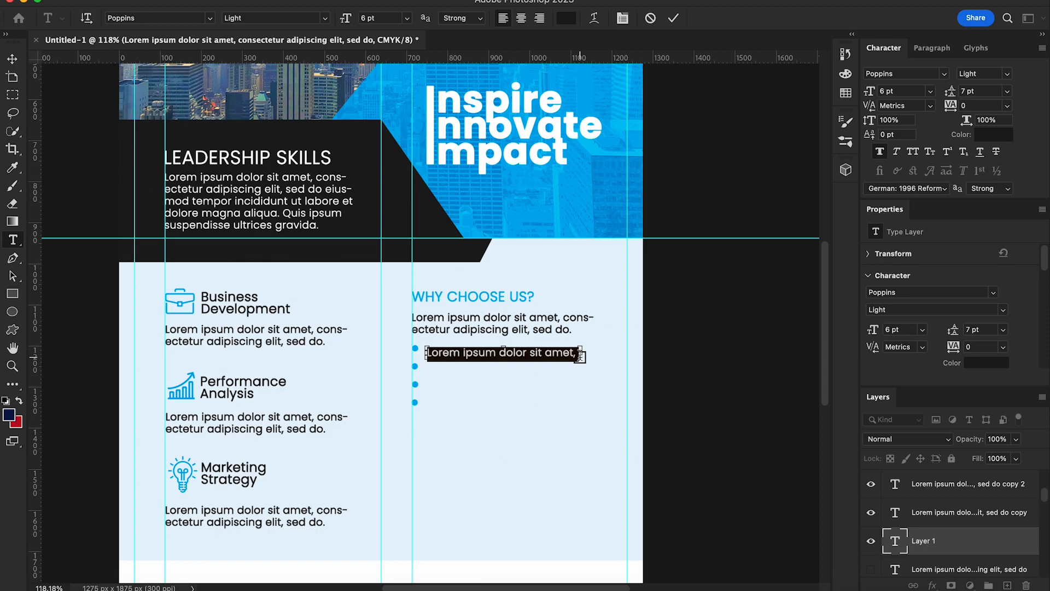
pyautogui.click(10, 61)
pyautogui.moveTo(495, 354); pyautogui.dragTo(495, 349)
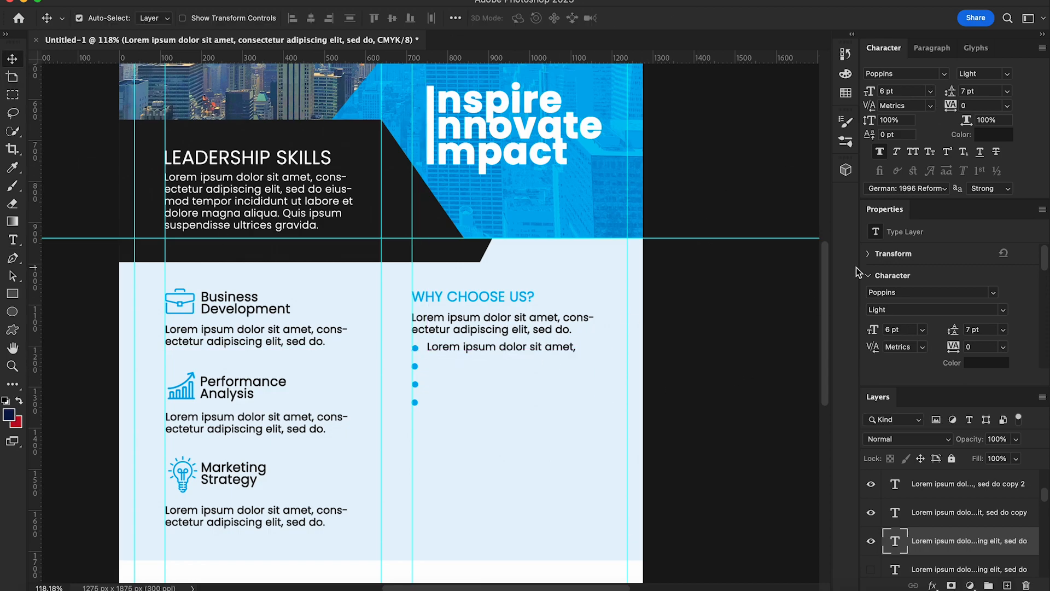
# Step: Widen the first bullet's text box and edit the line to read 'Lorem ipsum dolor sit ametks-'
pyautogui.scroll(-1, 625, 369)
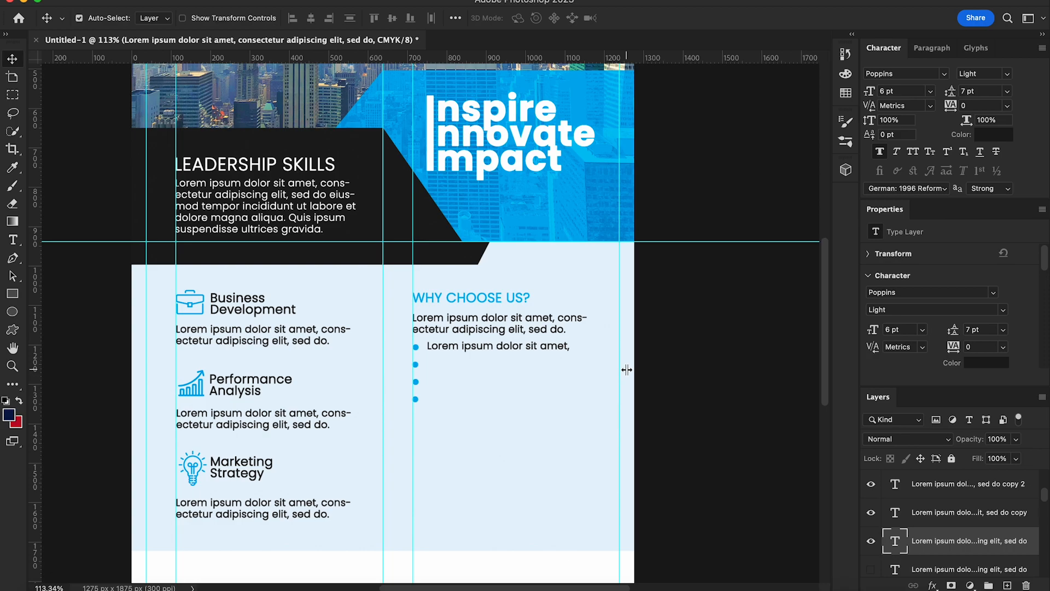
pyautogui.click(13, 241)
pyautogui.click(571, 346)
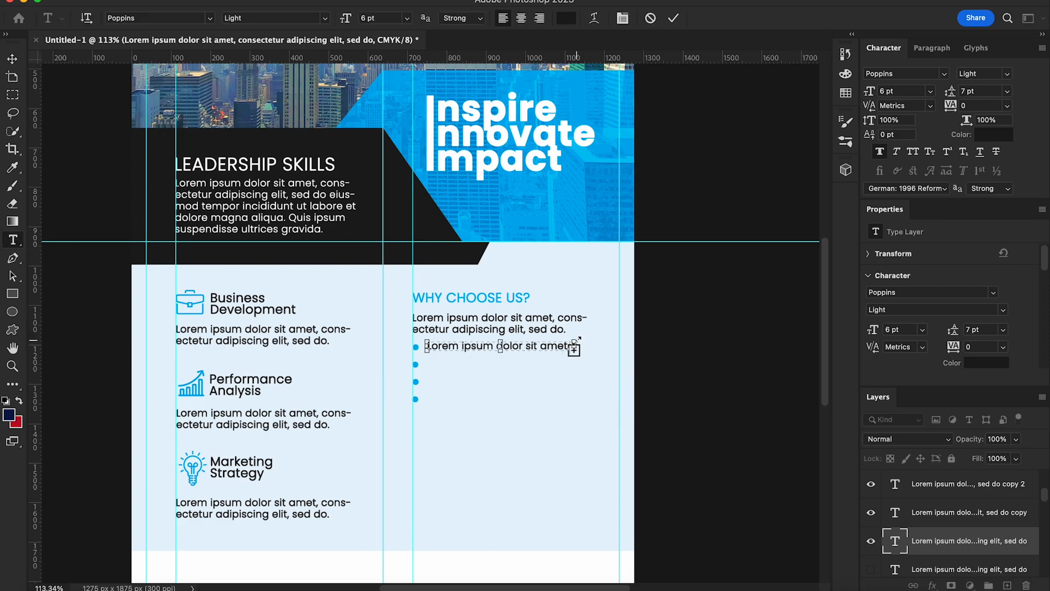
pyautogui.moveTo(574, 348); pyautogui.dragTo(587, 348)
pyautogui.write('ks-')
pyautogui.click(12, 59)
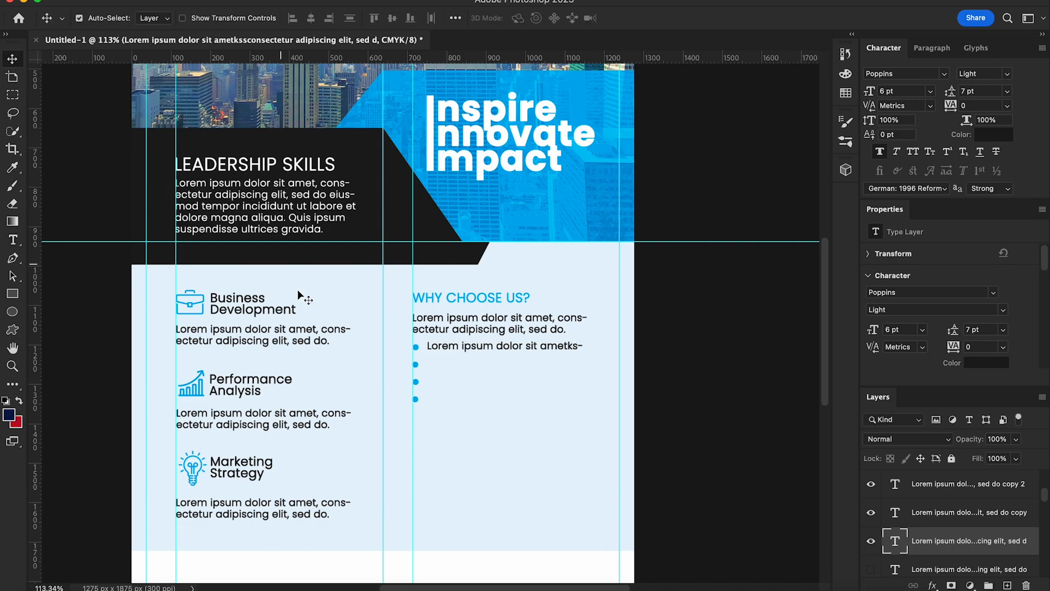
pyautogui.press('t')
pyautogui.press('super+equal')
pyautogui.click(583, 346)
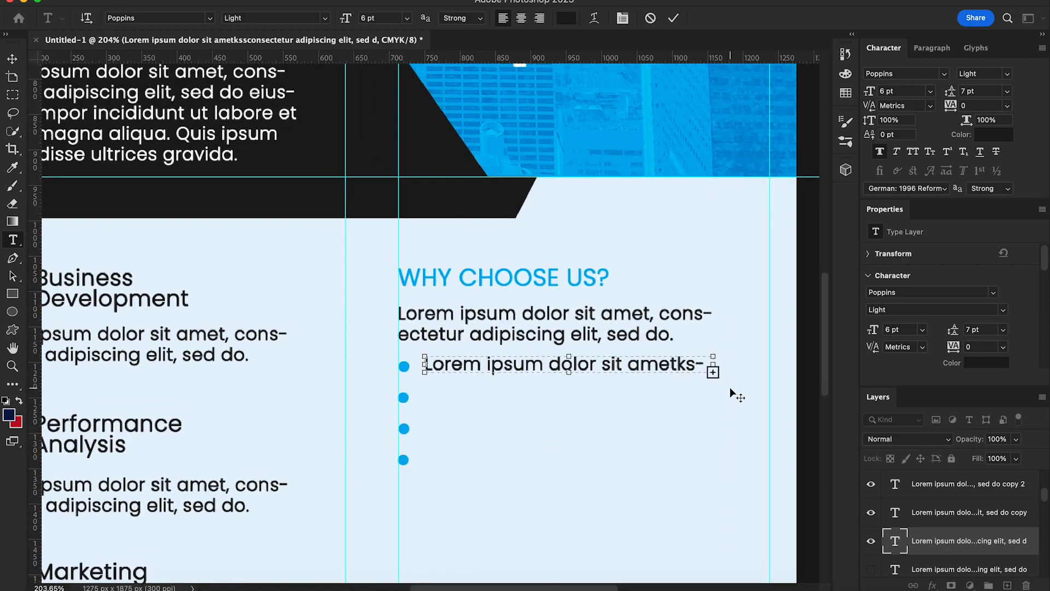
pyautogui.press('Left')
pyautogui.press('Left')
pyautogui.click(12, 58)
pyautogui.press('super+minus')
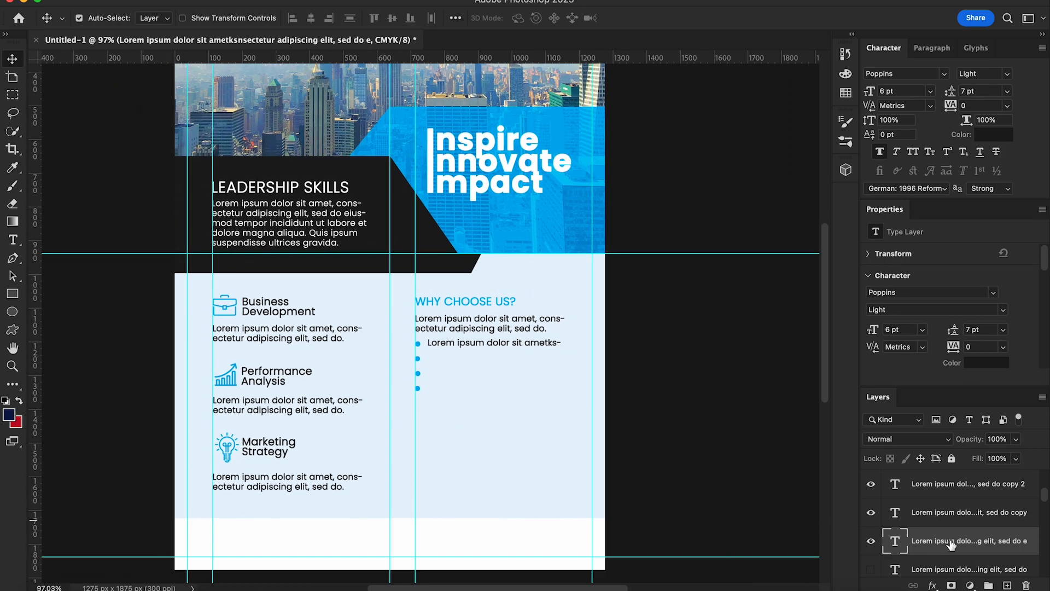
# Step: Duplicate the bullet line three times, moving copies to the second, third and fourth bullets
pyautogui.rightClick(952, 544)
pyautogui.click(937, 563)
pyautogui.click(653, 242)
pyautogui.moveTo(480, 344); pyautogui.dragTo(479, 359)
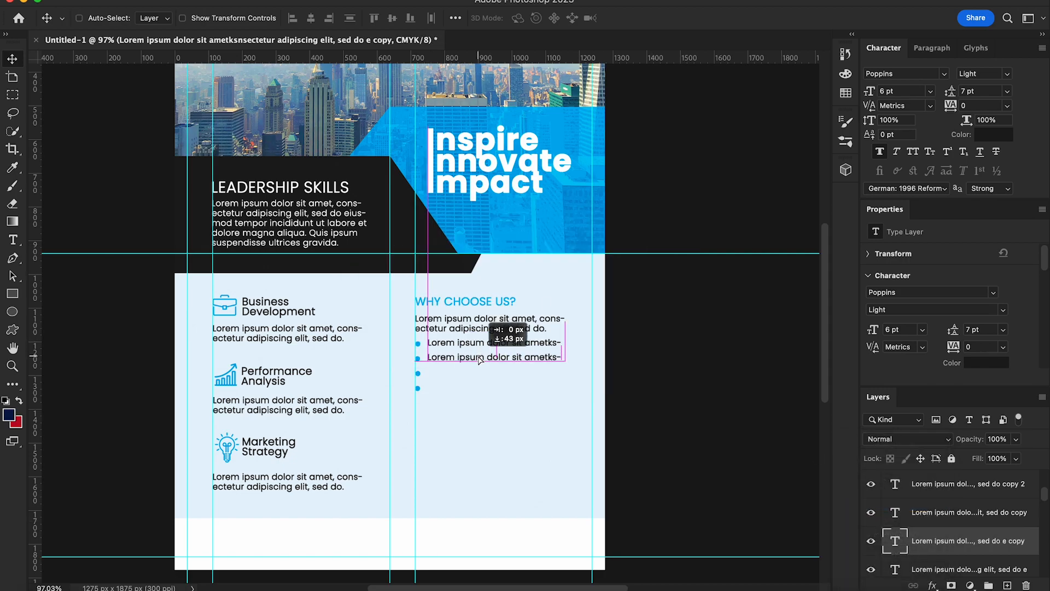
pyautogui.rightClick(943, 541)
pyautogui.click(925, 485)
pyautogui.click(652, 246)
pyautogui.moveTo(506, 359); pyautogui.dragTo(506, 373)
pyautogui.rightClick(933, 544)
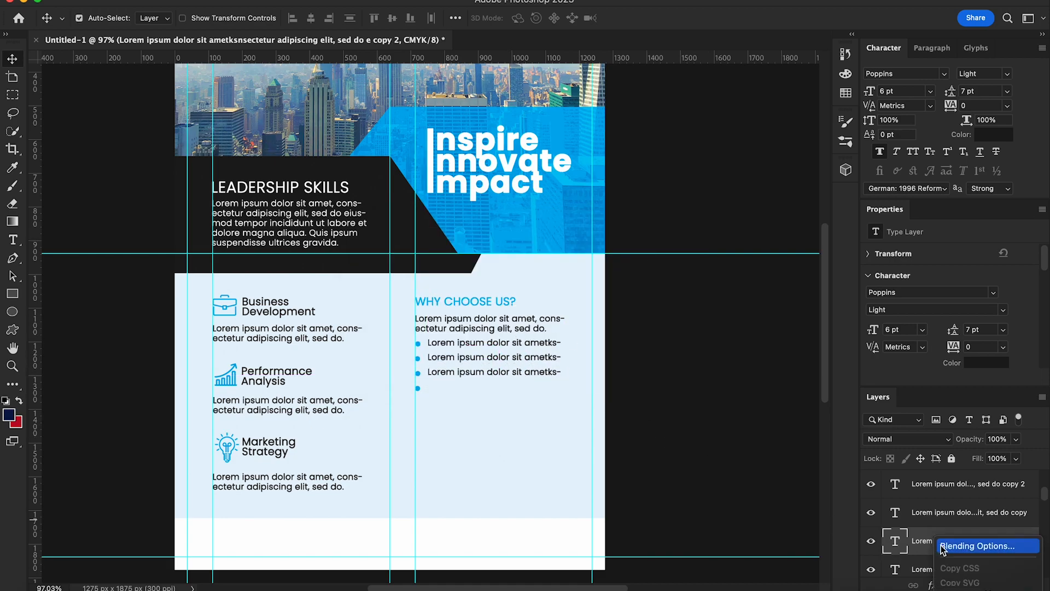
pyautogui.click(930, 458)
pyautogui.click(651, 246)
pyautogui.moveTo(490, 376); pyautogui.dragTo(491, 392)
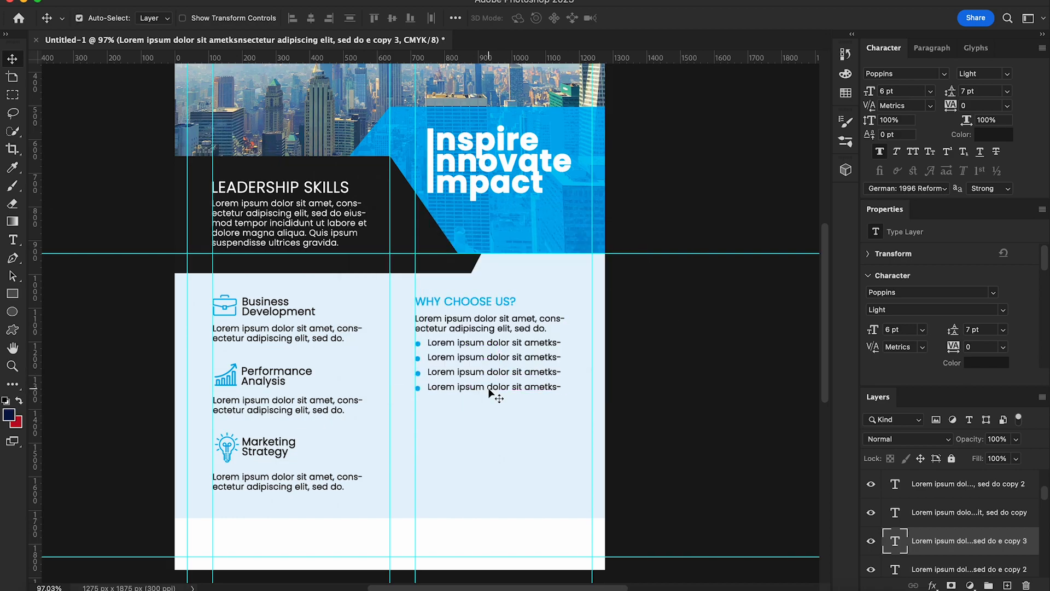
pyautogui.scroll(-3, 592, 439)
# Step: Type 'About Us' below the bullets and make it All Caps in the header's blue
pyautogui.click(12, 240)
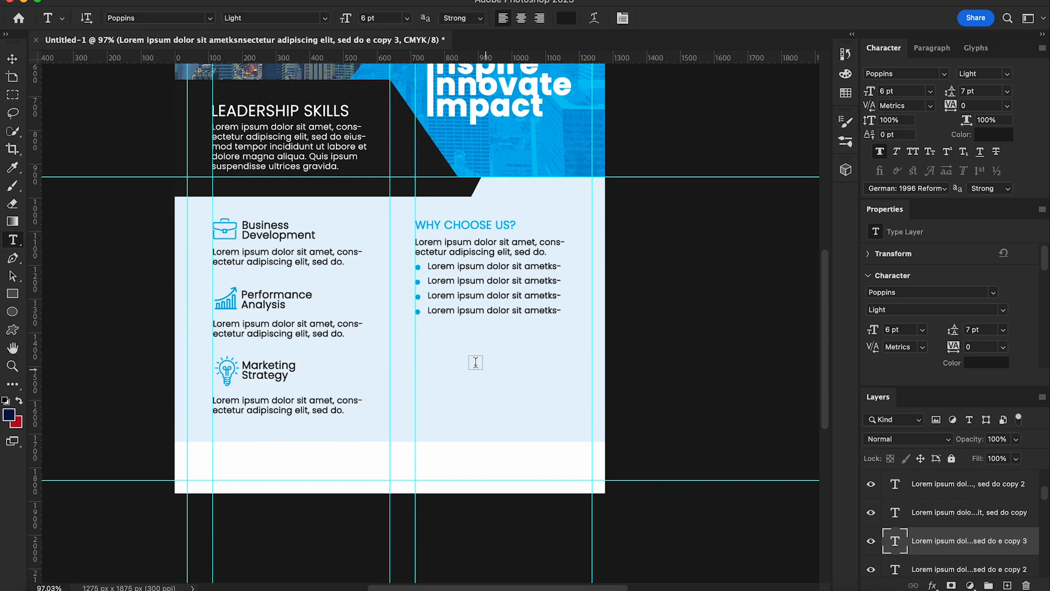
pyautogui.click(444, 358)
pyautogui.write('About Us')
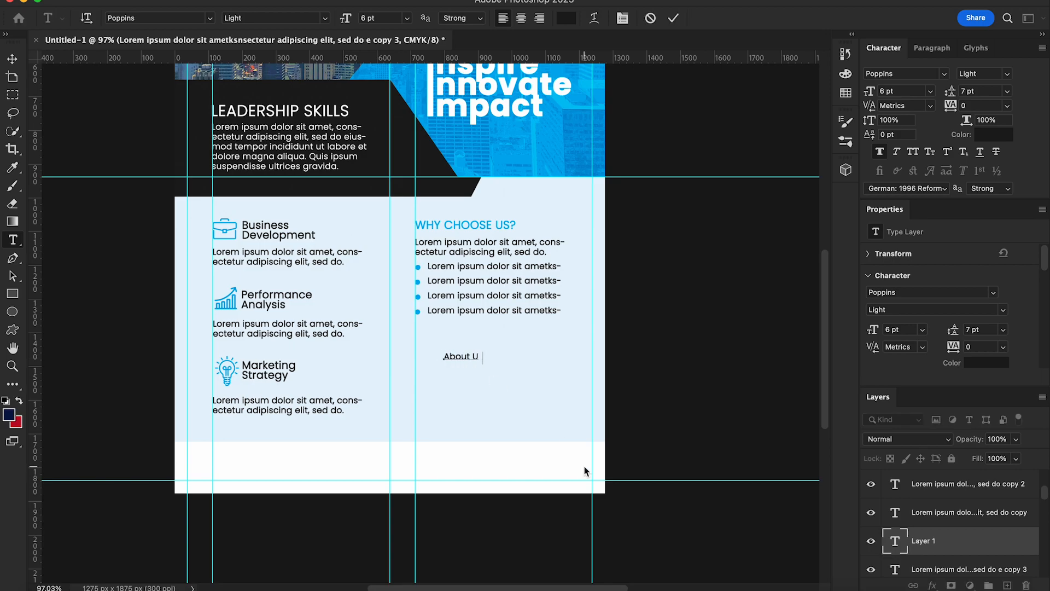
pyautogui.click(12, 62)
pyautogui.click(920, 152)
pyautogui.click(994, 134)
pyautogui.scroll(3, 519, 159)
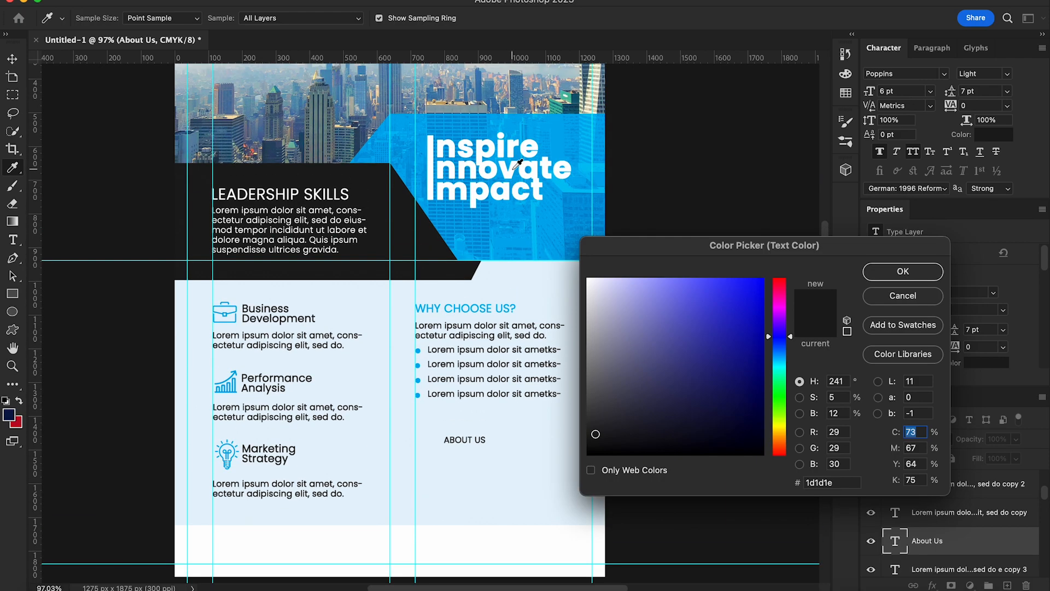
pyautogui.click(412, 123)
pyautogui.click(892, 271)
# Step: Set ABOUT US to 8 pt like WHY CHOOSE US? and move it up under the bullets
pyautogui.click(13, 240)
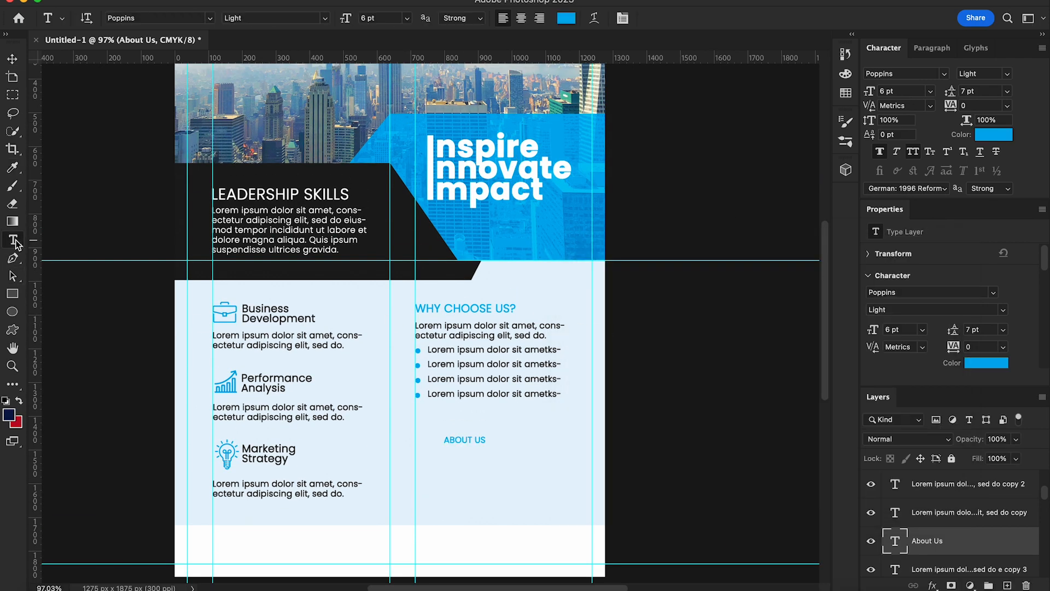
pyautogui.click(484, 308)
pyautogui.click(12, 59)
pyautogui.rightClick(466, 443)
pyautogui.click(484, 445)
pyautogui.click(888, 91)
pyautogui.press('Return')
pyautogui.moveTo(480, 446); pyautogui.dragTo(447, 436)
# Step: Draw a tall rectangle bar below ABOUT US with blue fill and no stroke
pyautogui.press('u')
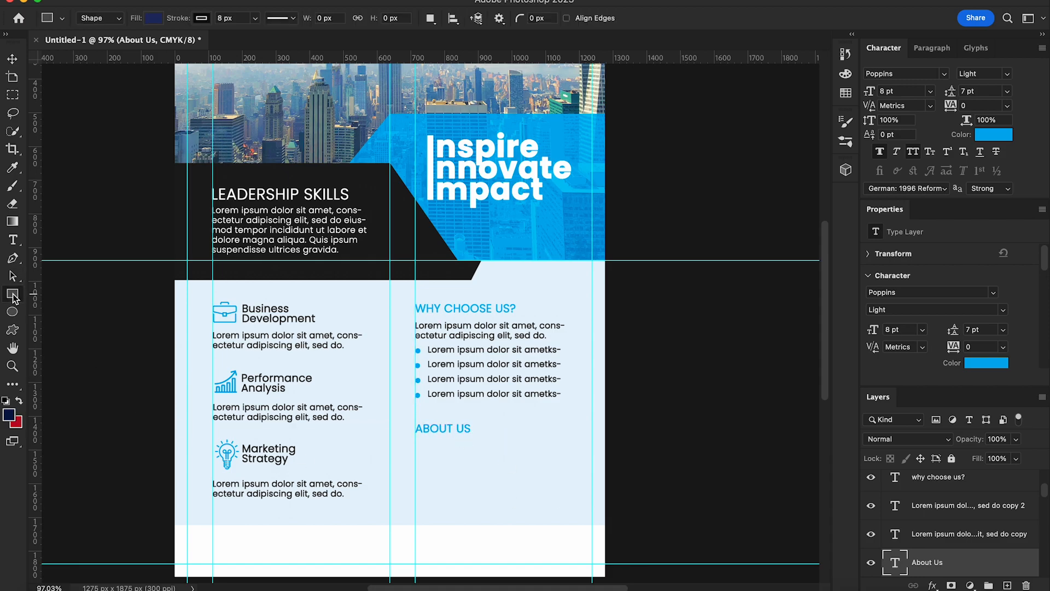
pyautogui.scroll(-3, 399, 506)
pyautogui.moveTo(397, 367); pyautogui.dragTo(404, 426)
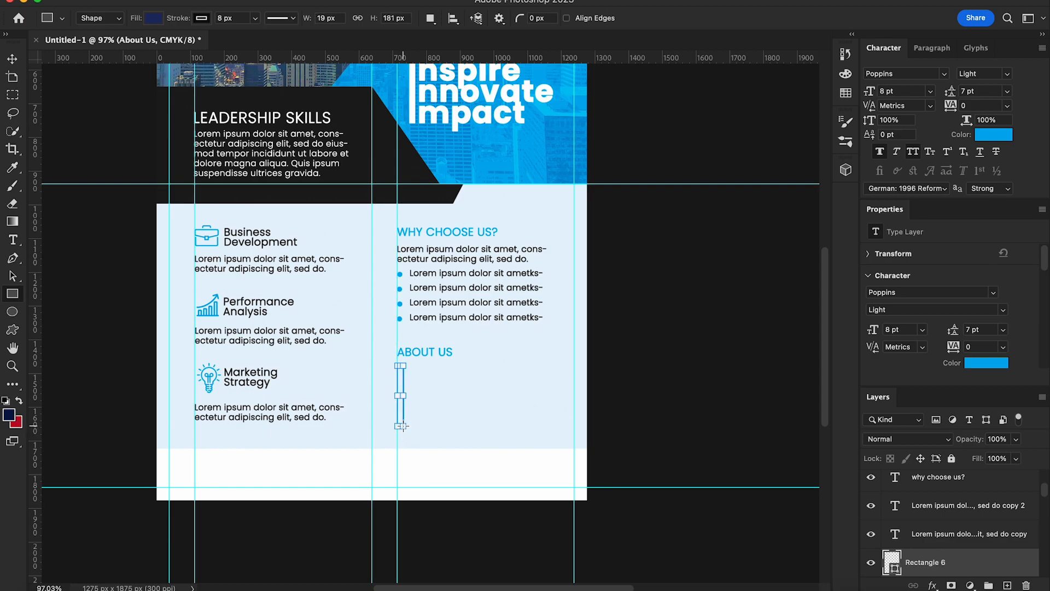
pyautogui.click(204, 18)
pyautogui.click(118, 47)
pyautogui.click(154, 19)
pyautogui.click(64, 94)
pyautogui.click(8, 58)
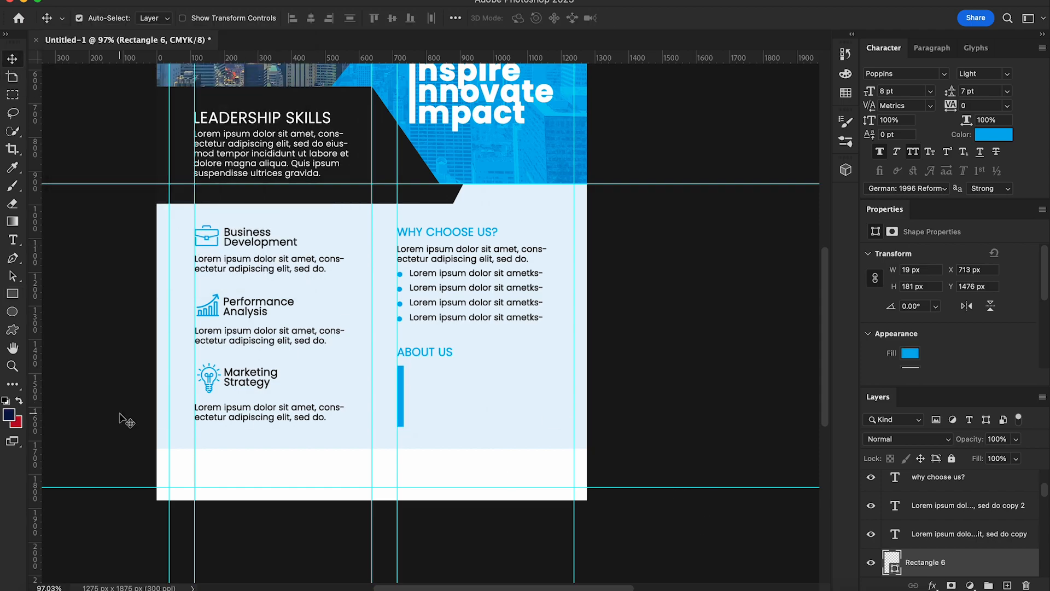
# Step: Narrow the blue bar to about 8 px wide and deselect it
pyautogui.click(13, 293)
pyautogui.press('super+plus')
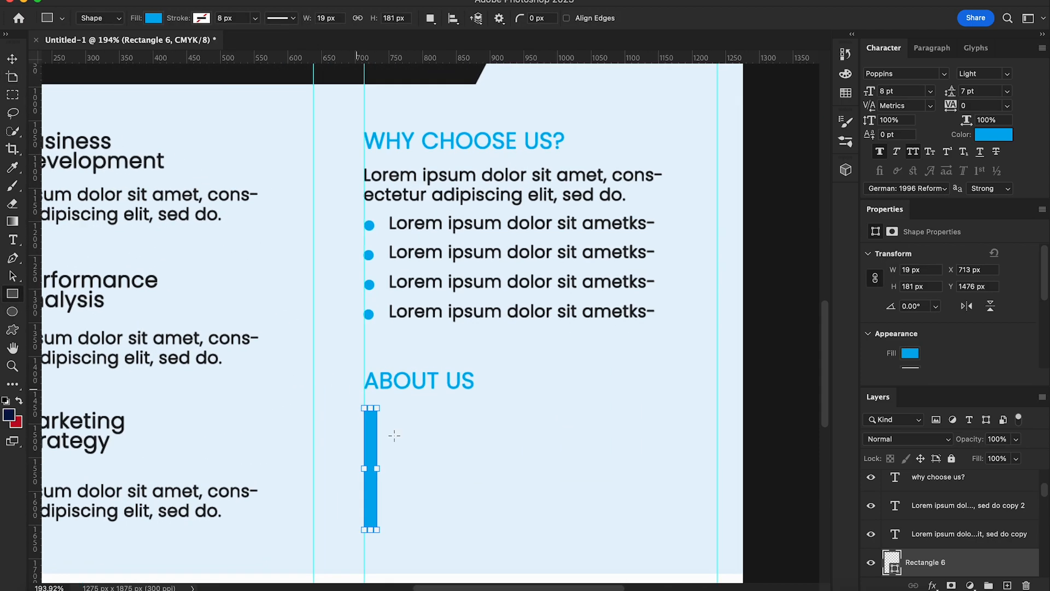
pyautogui.moveTo(378, 469); pyautogui.dragTo(372, 469)
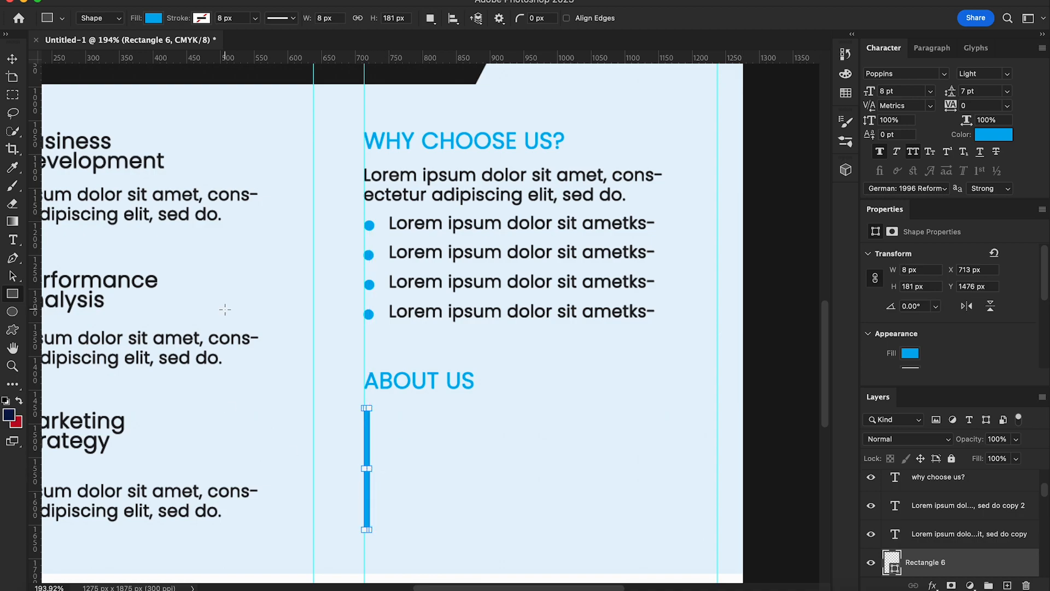
pyautogui.click(12, 57)
pyautogui.scroll(-5, 300, 301)
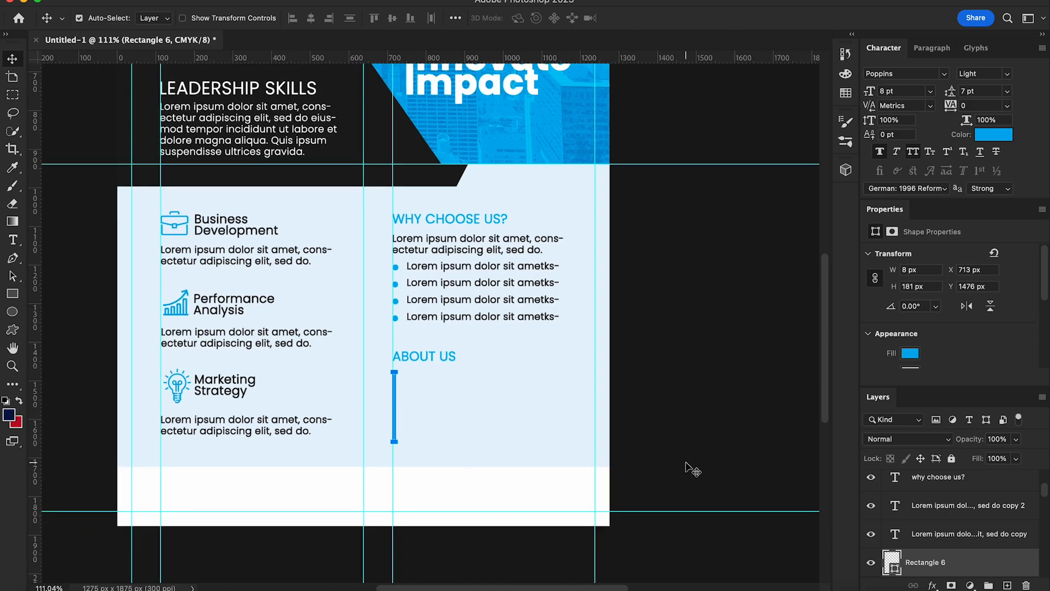
pyautogui.click(686, 463)
pyautogui.scroll(-2, 798, 501)
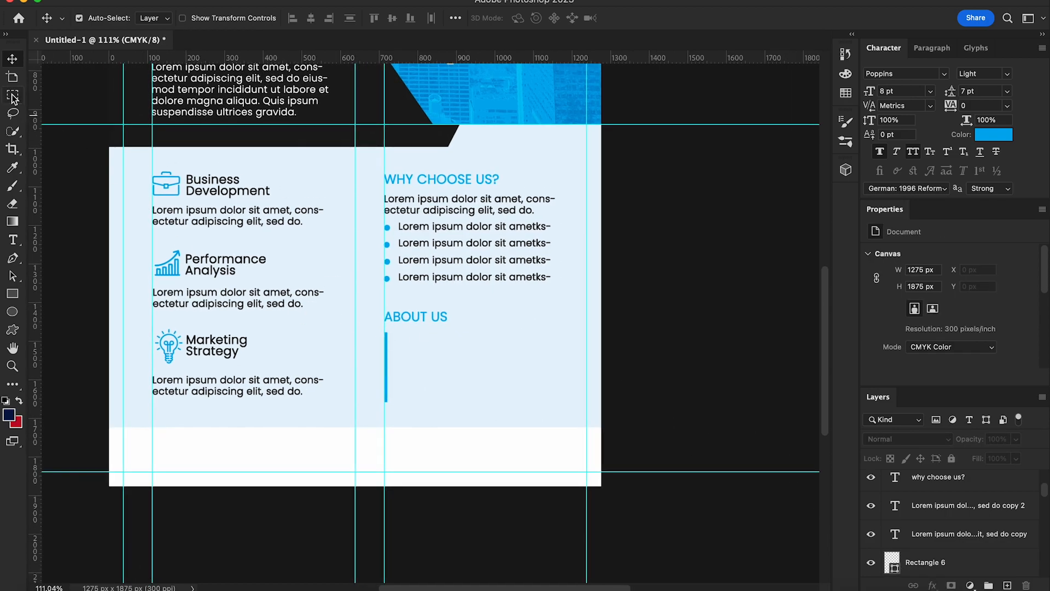
# Step: Draw a placeholder paragraph text box beside the blue bar under ABOUT US
pyautogui.click(13, 240)
pyautogui.moveTo(397, 335); pyautogui.dragTo(557, 401)
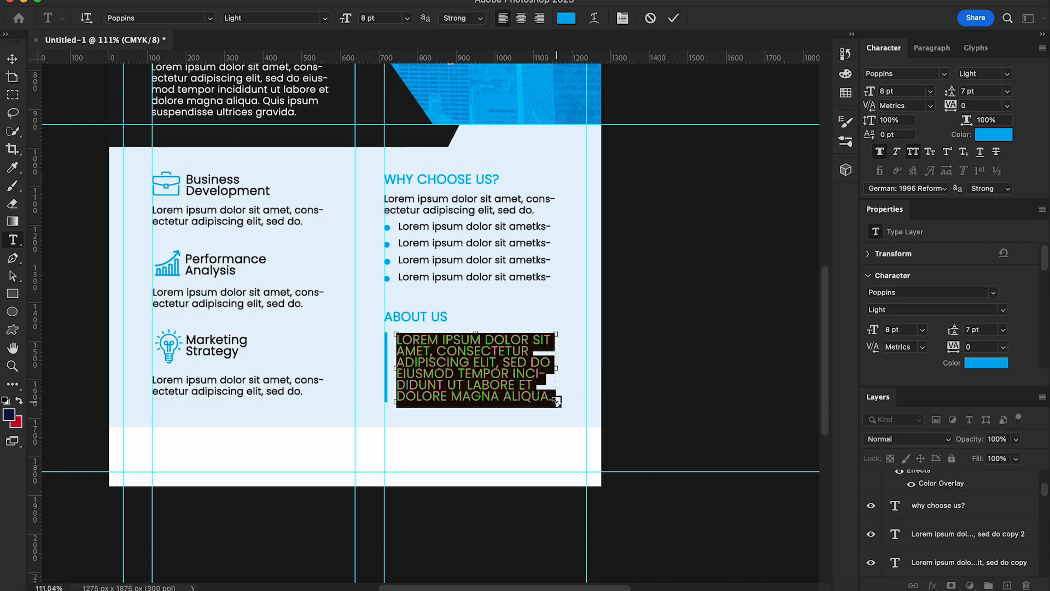
pyautogui.click(12, 58)
# Step: Format the paragraph as 6 pt text in a sampled dark colour with All Caps off
pyautogui.click(930, 91)
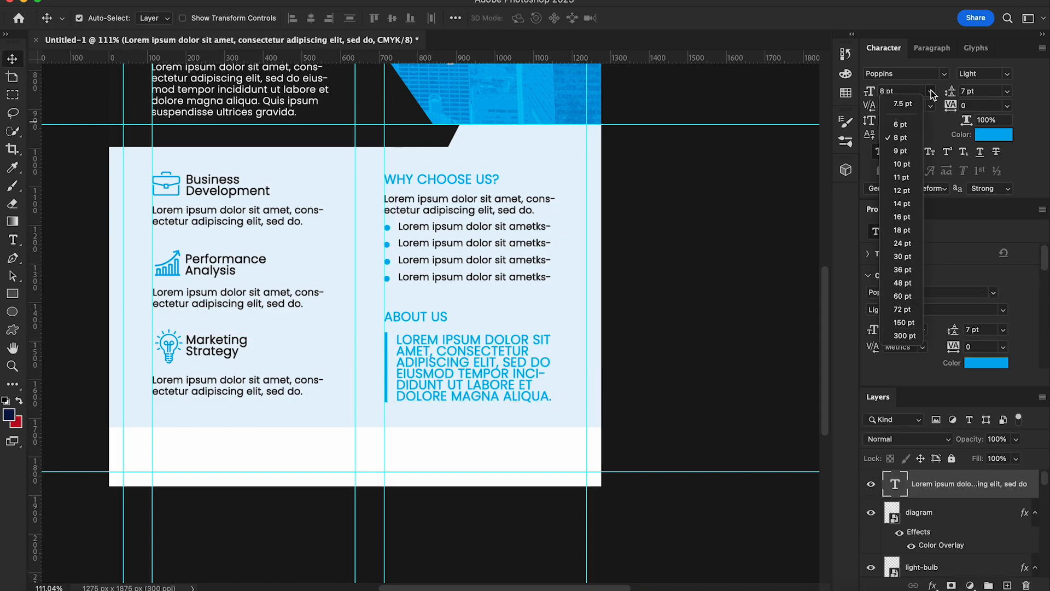
pyautogui.click(903, 124)
pyautogui.click(994, 134)
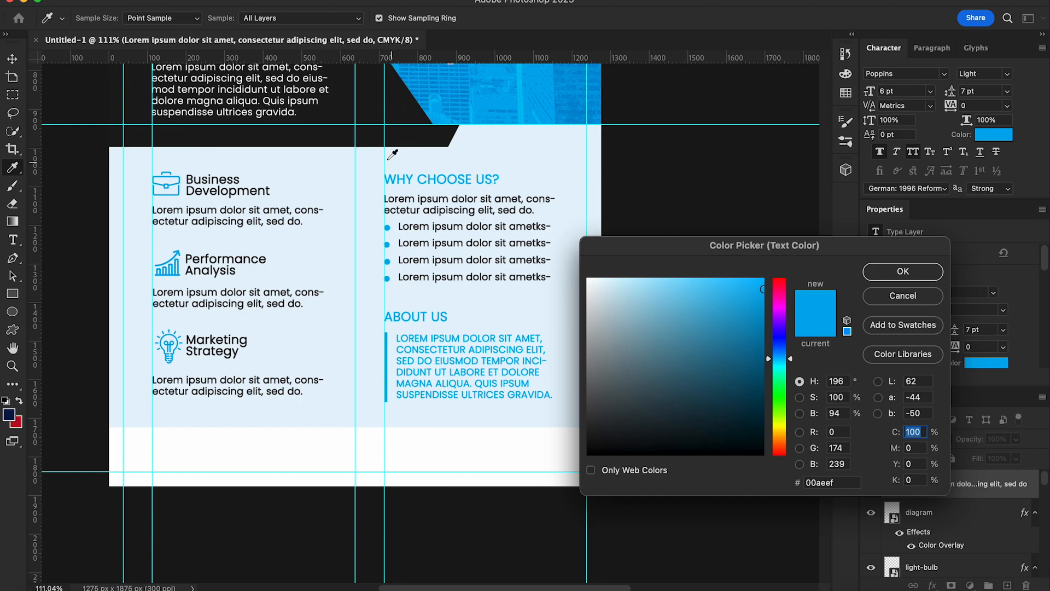
pyautogui.click(647, 224)
pyautogui.click(880, 274)
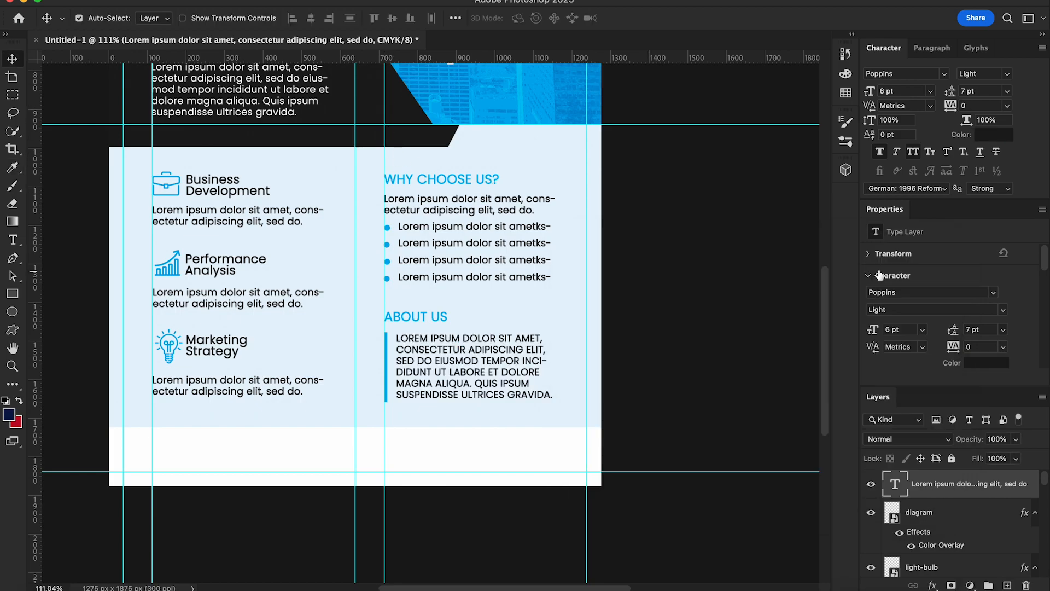
pyautogui.click(913, 152)
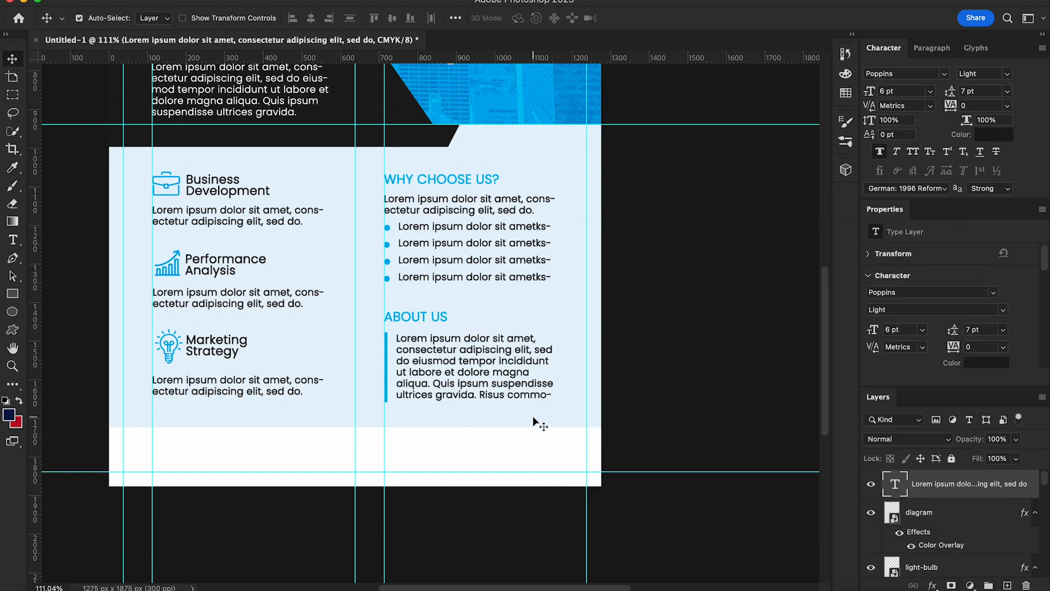
pyautogui.scroll(-3, 306, 349)
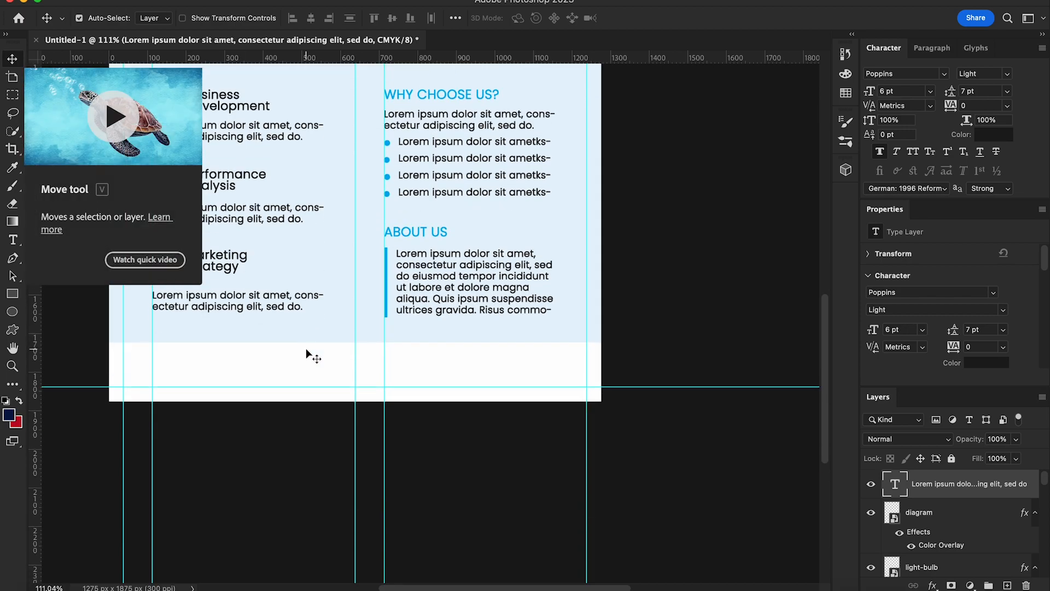
pyautogui.scroll(8, 306, 349)
pyautogui.scroll(-3, 314, 342)
pyautogui.scroll(-5, 324, 333)
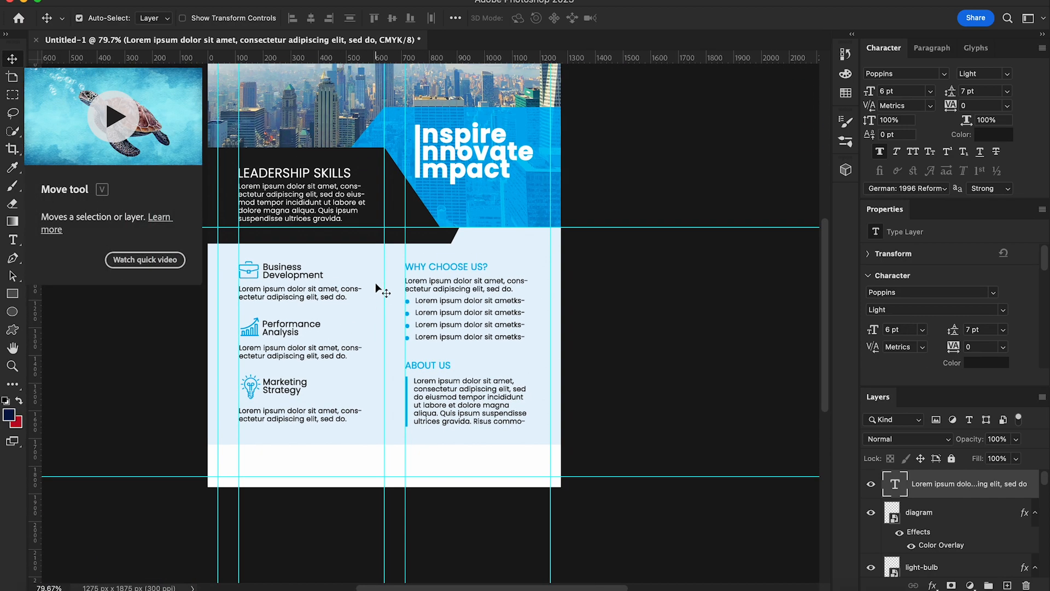
pyautogui.scroll(-2, 376, 283)
# Step: Draw a footer rectangle across the page bottom with no stroke and a near-black fill
pyautogui.click(185, 323)
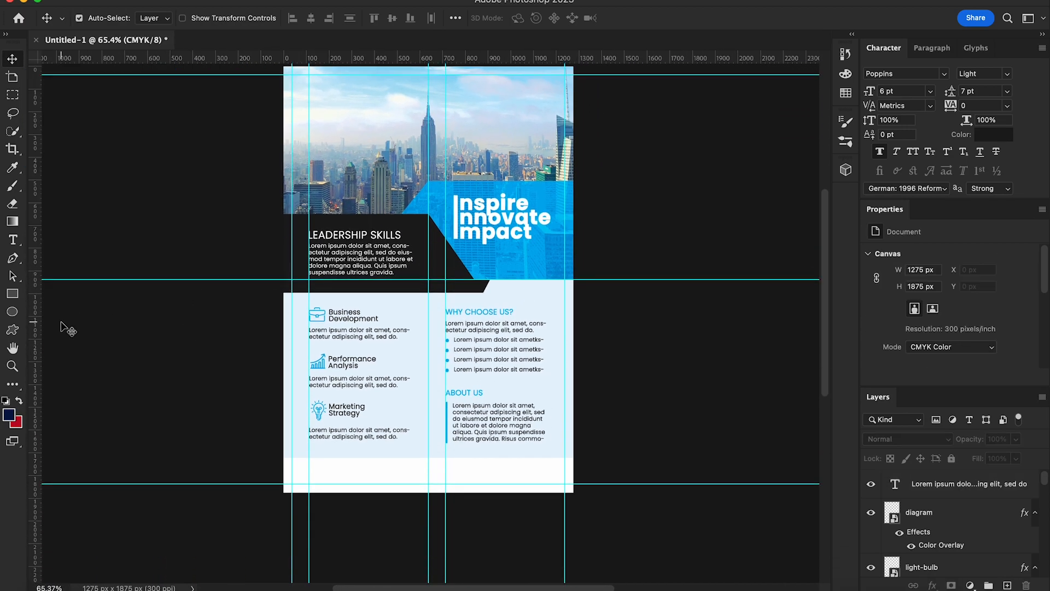
pyautogui.scroll(-1, 269, 417)
pyautogui.scroll(1, 269, 416)
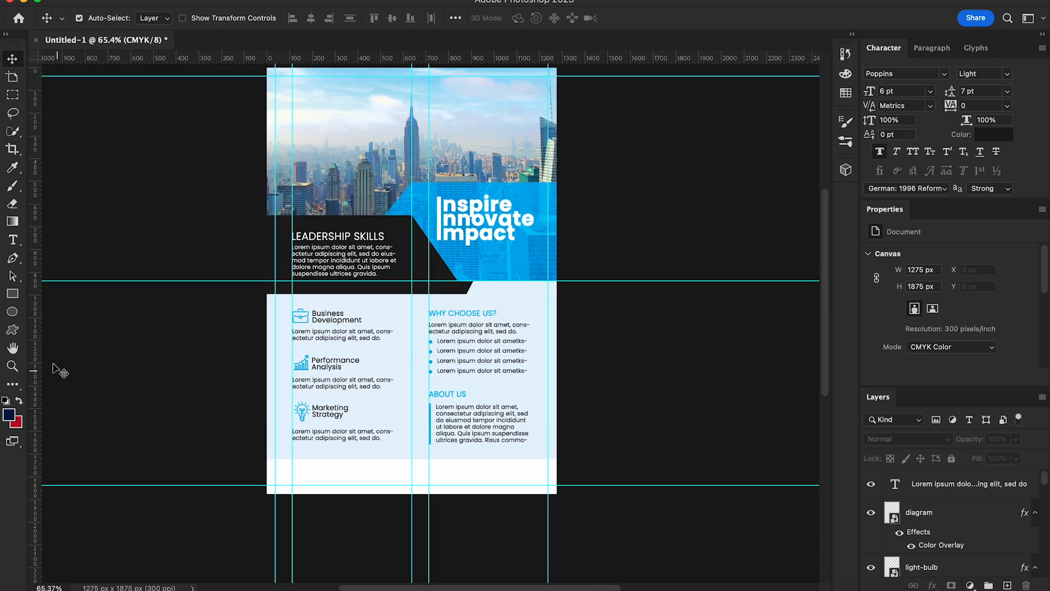
pyautogui.press('u')
pyautogui.scroll(-1, 317, 495)
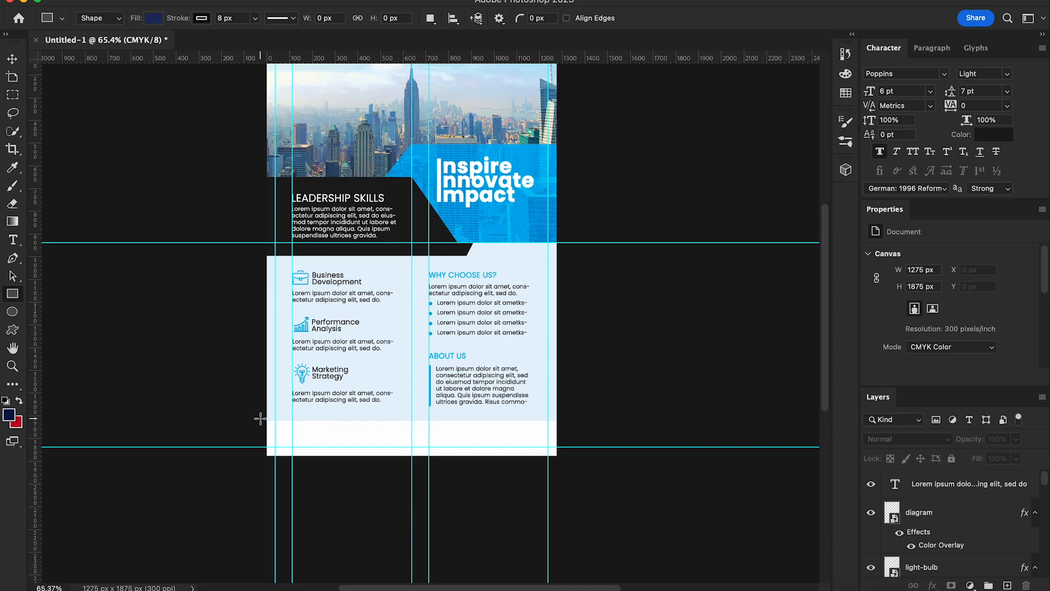
pyautogui.moveTo(261, 418); pyautogui.dragTo(572, 469)
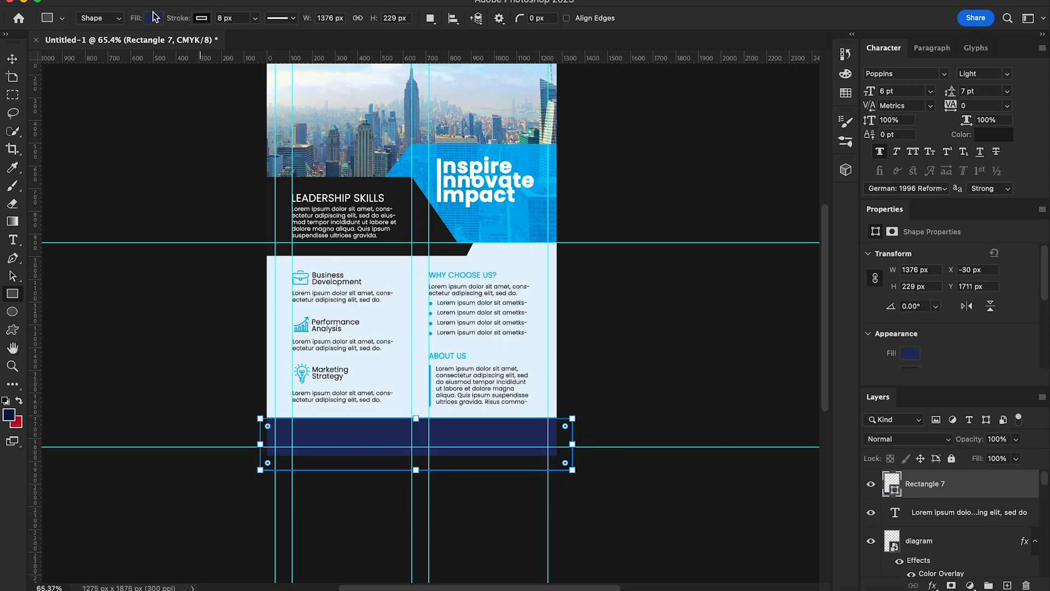
pyautogui.click(202, 18)
pyautogui.click(122, 44)
pyautogui.click(161, 18)
pyautogui.click(68, 93)
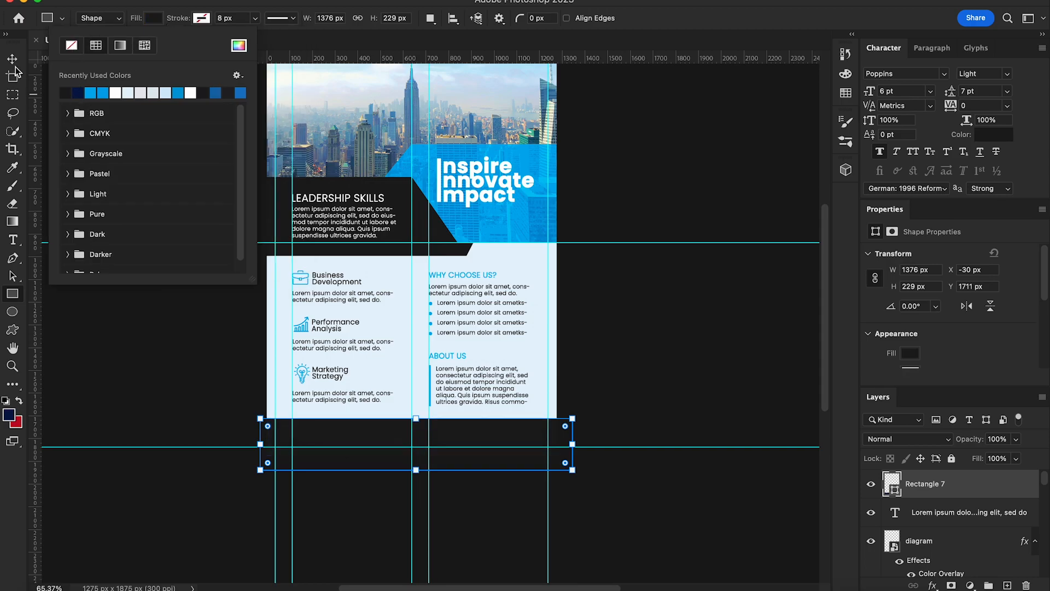
pyautogui.click(10, 61)
pyautogui.click(655, 420)
# Step: Place location.png into the footer and scale it down to a small pin icon
pyautogui.scroll(-1, 629, 506)
pyautogui.scroll(1, 633, 506)
pyautogui.scroll(1, 633, 506)
pyautogui.scroll(-3, 352, 537)
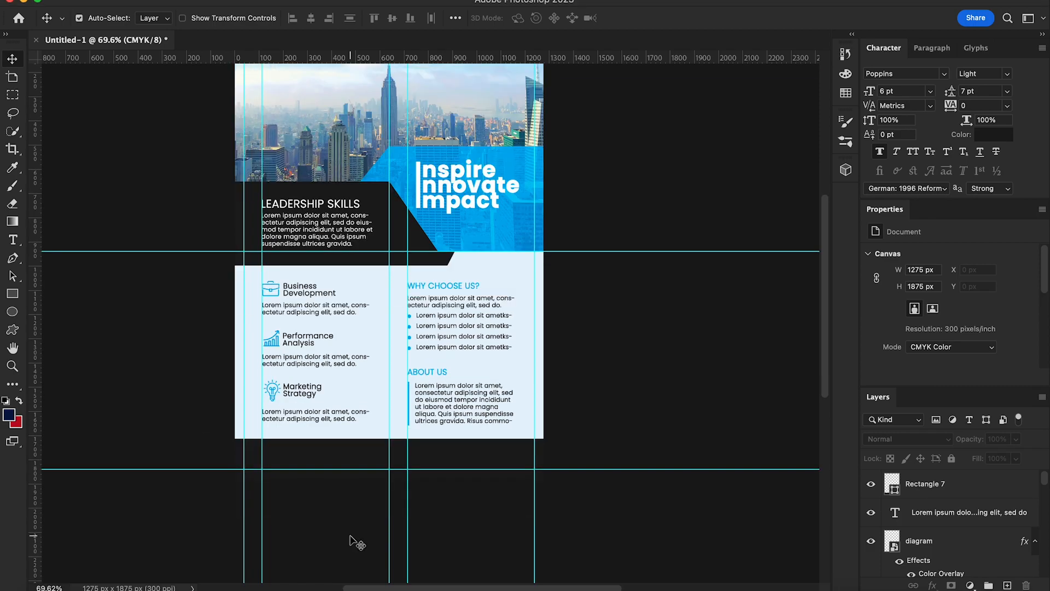
pyautogui.scroll(1, 352, 537)
pyautogui.click(47, 590)
pyautogui.moveTo(820, 135); pyautogui.dragTo(526, 423)
pyautogui.moveTo(543, 123); pyautogui.dragTo(275, 473)
pyautogui.press('Return')
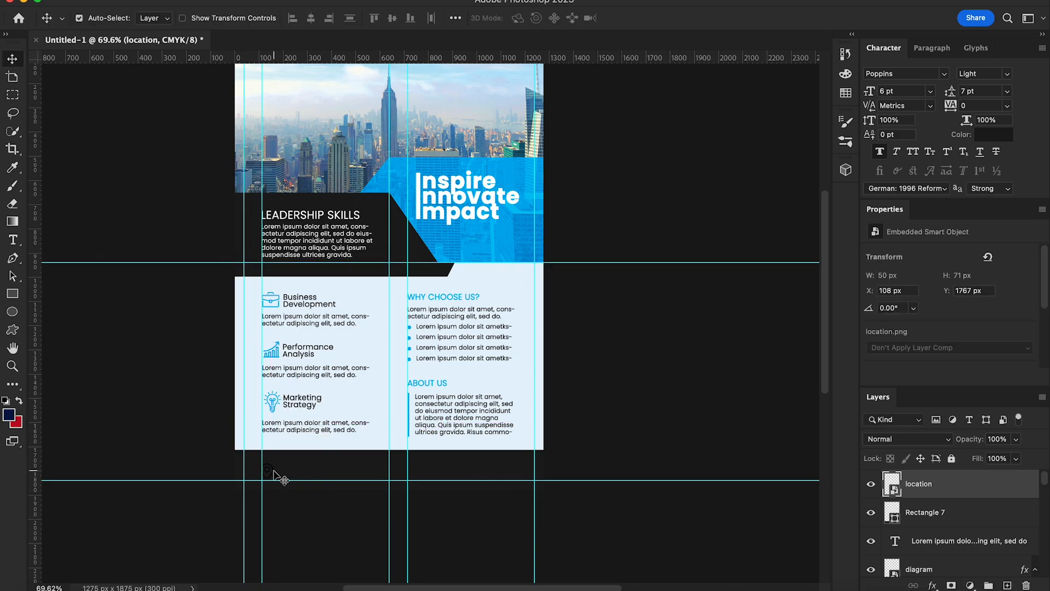
# Step: Tint the pin blue with a Color Overlay and fine-tune it to about 43 × 61 px
pyautogui.rightClick(960, 482)
pyautogui.click(930, 488)
pyautogui.click(572, 189)
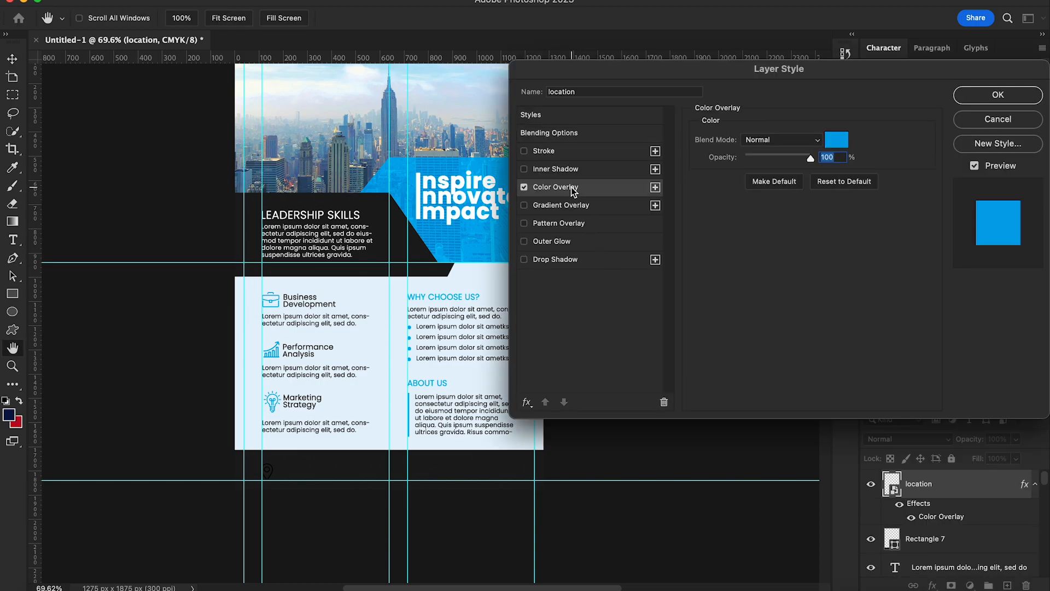
pyautogui.click(975, 98)
pyautogui.press('Up')
pyautogui.press('Up')
pyautogui.press('Up')
pyautogui.press('Up')
pyautogui.press('Up')
pyautogui.press('Up')
pyautogui.press('Up')
pyautogui.press('Up')
pyautogui.press('Up')
pyautogui.press('Up')
pyautogui.press('Up')
pyautogui.press('Up')
pyautogui.press('Up')
pyautogui.press('Up')
pyautogui.press('Up')
pyautogui.press('Up')
pyautogui.press('Up')
pyautogui.press('Up')
pyautogui.press('Up')
pyautogui.press('Up')
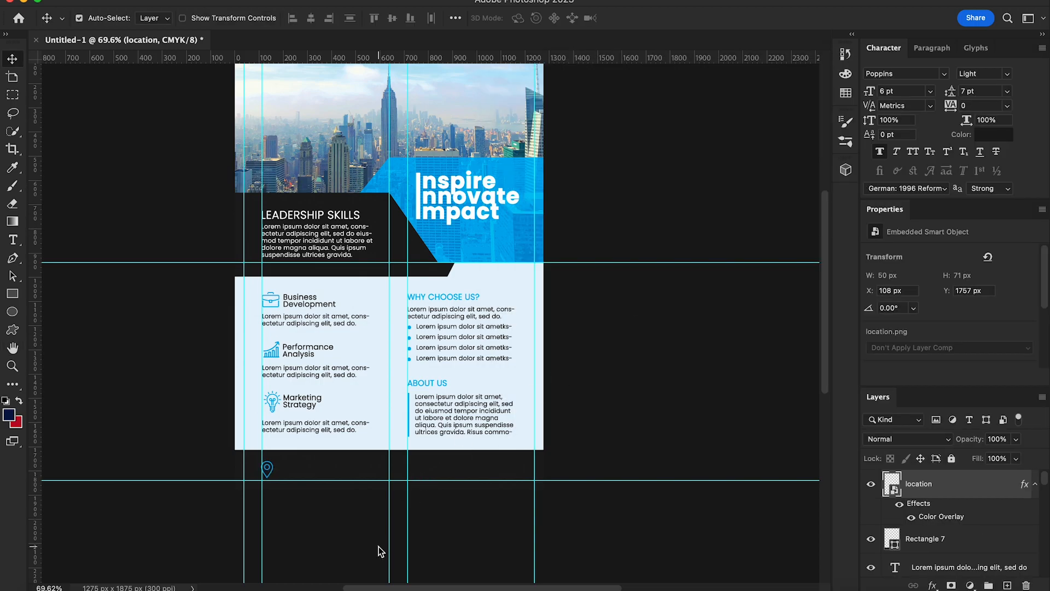
pyautogui.press('super+t')
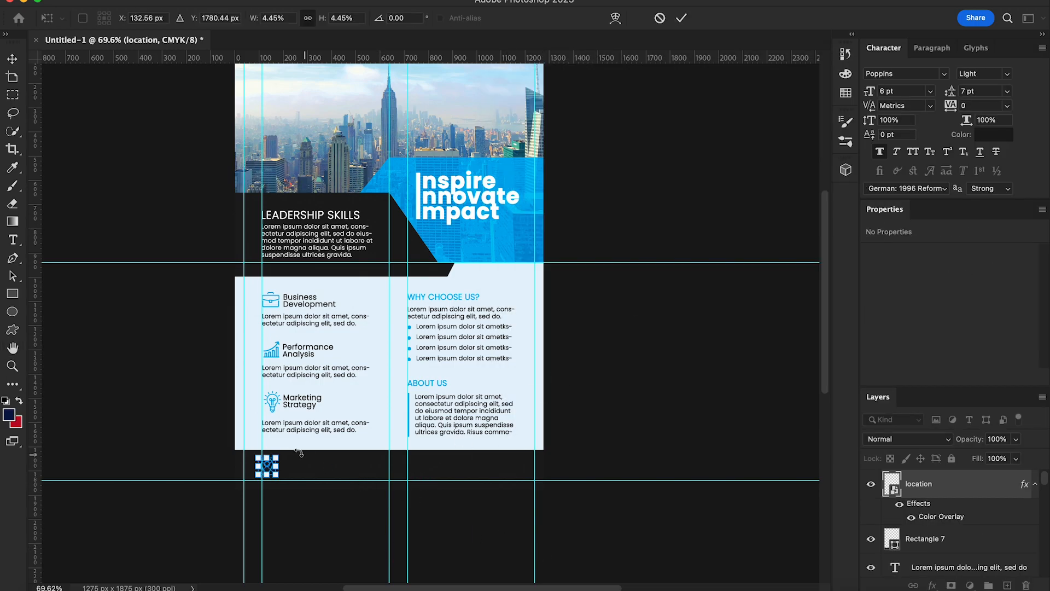
pyautogui.press('Return')
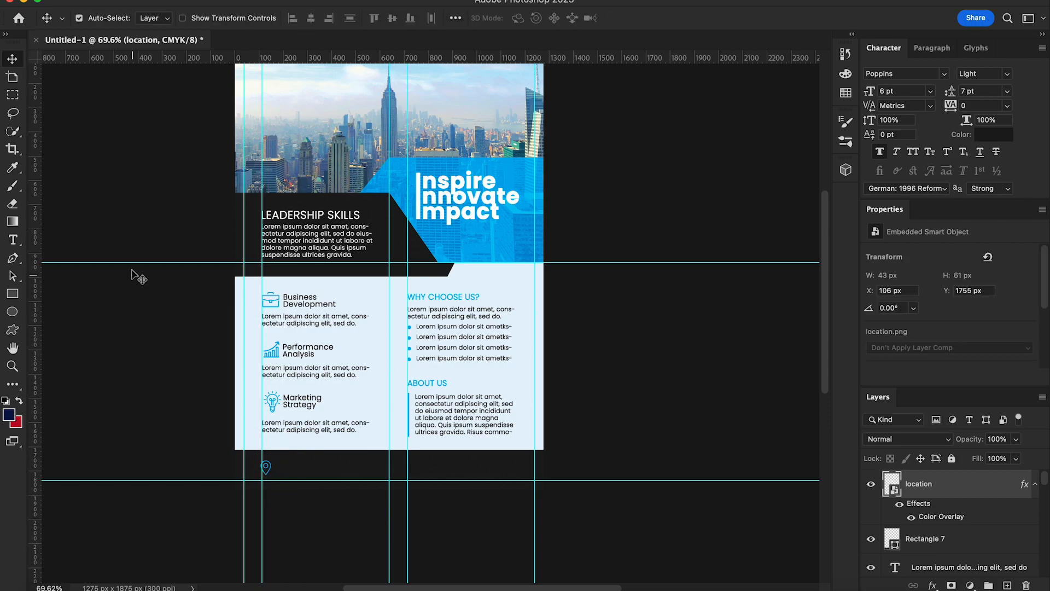
# Step: Start a text layer beside the pin and give it a light-blue colour sampled from the panel
pyautogui.click(12, 241)
pyautogui.scroll(3, 199, 456)
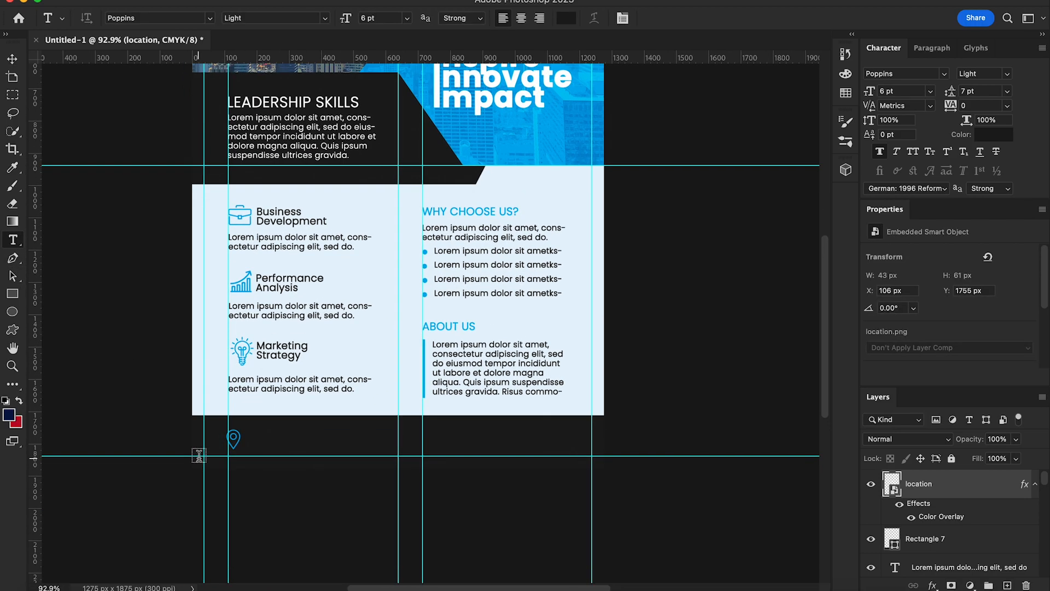
pyautogui.click(274, 439)
pyautogui.press('BackSpace')
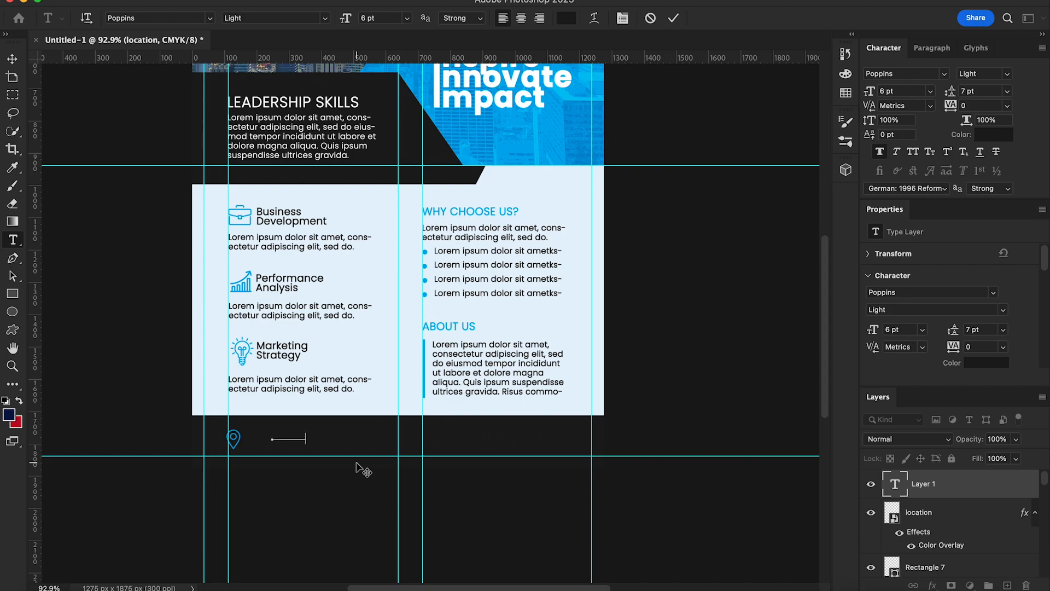
pyautogui.click(14, 60)
pyautogui.click(986, 136)
pyautogui.click(554, 203)
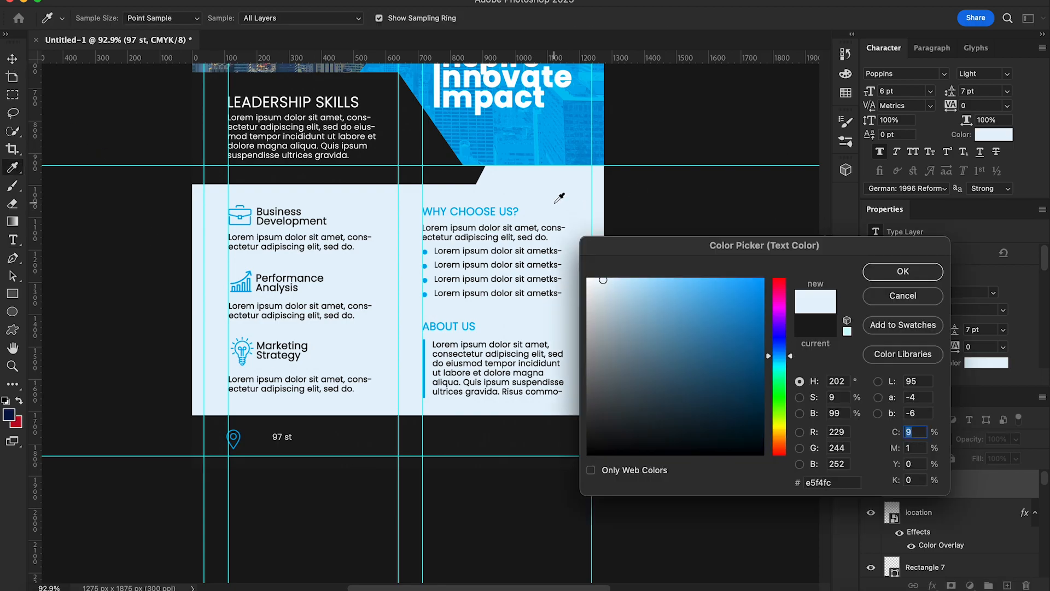
pyautogui.click(902, 271)
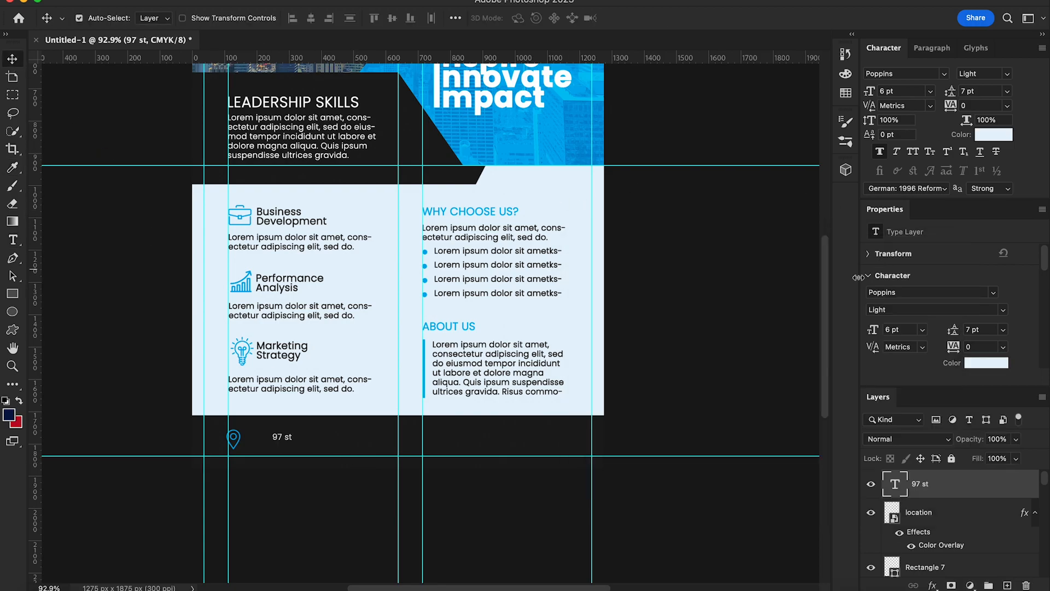
# Step: Type the two-line company street address, tighten leading to 6 pt, and move it beside the pin
pyautogui.press('t')
pyautogui.click(290, 437)
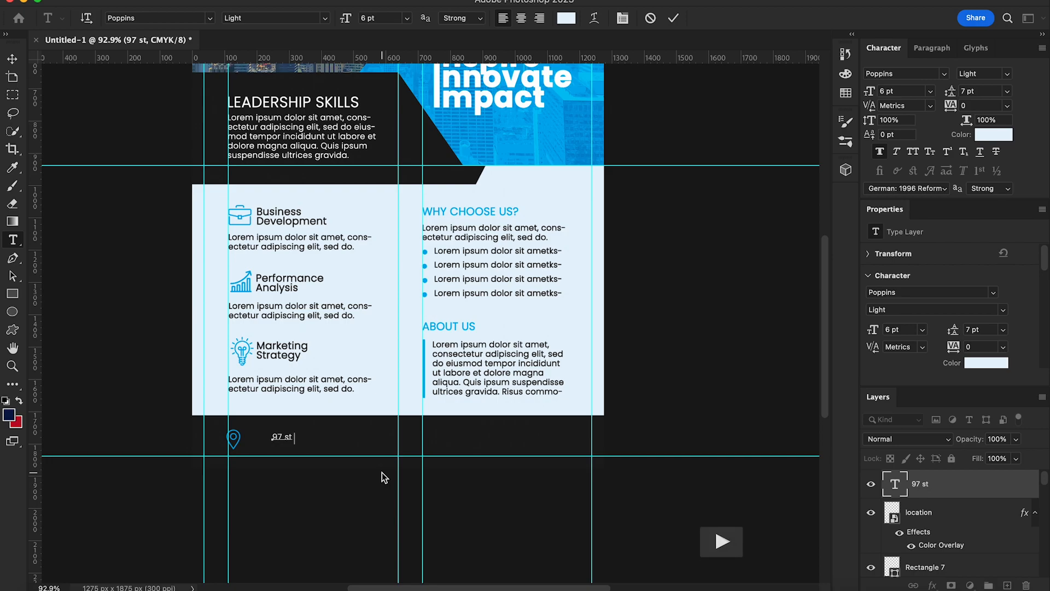
pyautogui.write('Richmond hill')
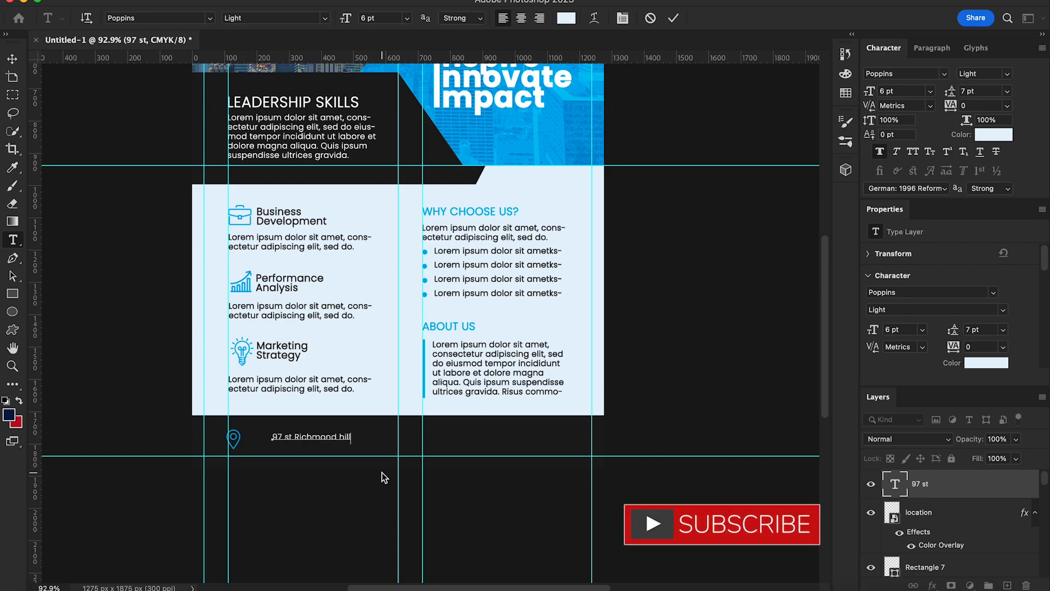
pyautogui.write(', ne')
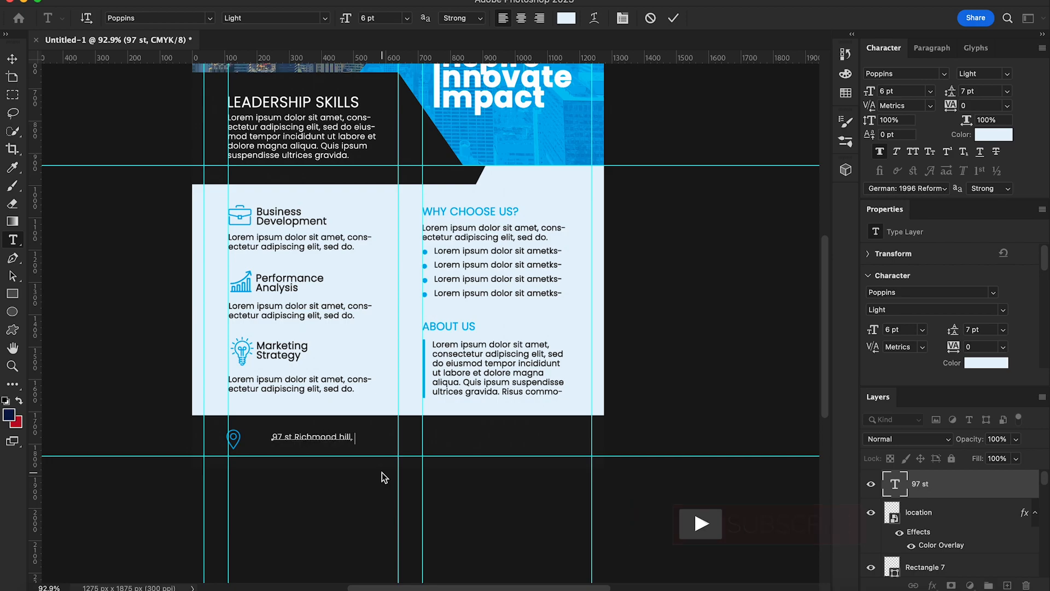
pyautogui.press('BackSpace')
pyautogui.press('BackSpace')
pyautogui.press('BackSpace')
pyautogui.press('BackSpace')
pyautogui.write('new york usa 14536')
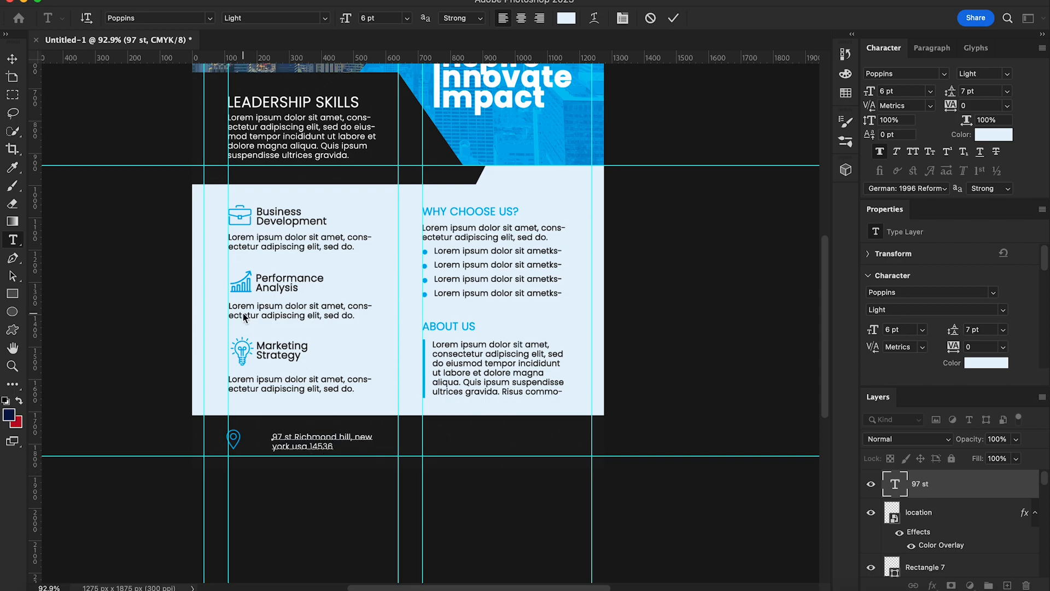
pyautogui.click(12, 58)
pyautogui.moveTo(956, 97); pyautogui.dragTo(951, 98)
pyautogui.moveTo(331, 449); pyautogui.dragTo(303, 447)
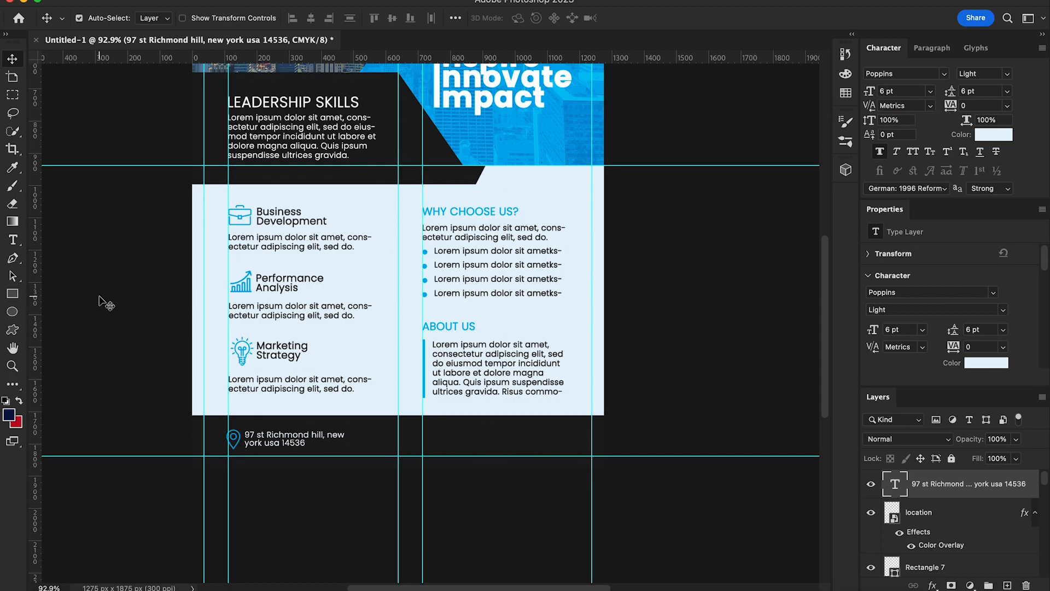
# Step: Place viber.png in the footer, shrink it to about 48 px, and tint it blue with Color Overlay
pyautogui.click(42, 587)
pyautogui.moveTo(895, 134); pyautogui.dragTo(579, 339)
pyautogui.moveTo(571, 440); pyautogui.dragTo(360, 359)
pyautogui.moveTo(104, 92); pyautogui.dragTo(370, 448)
pyautogui.press('Return')
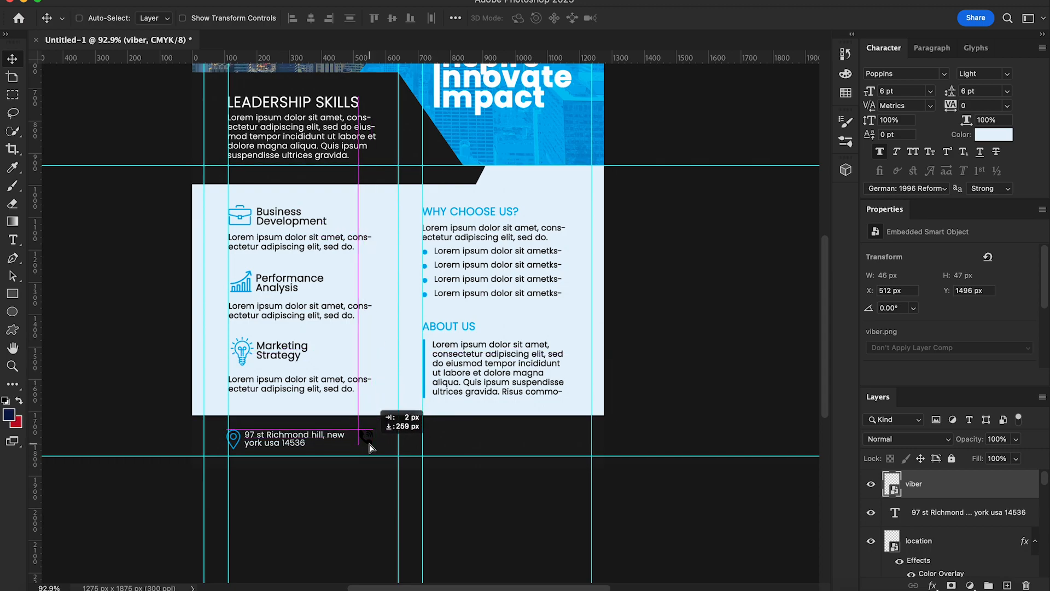
pyautogui.rightClick(908, 484)
pyautogui.click(842, 491)
pyautogui.click(556, 187)
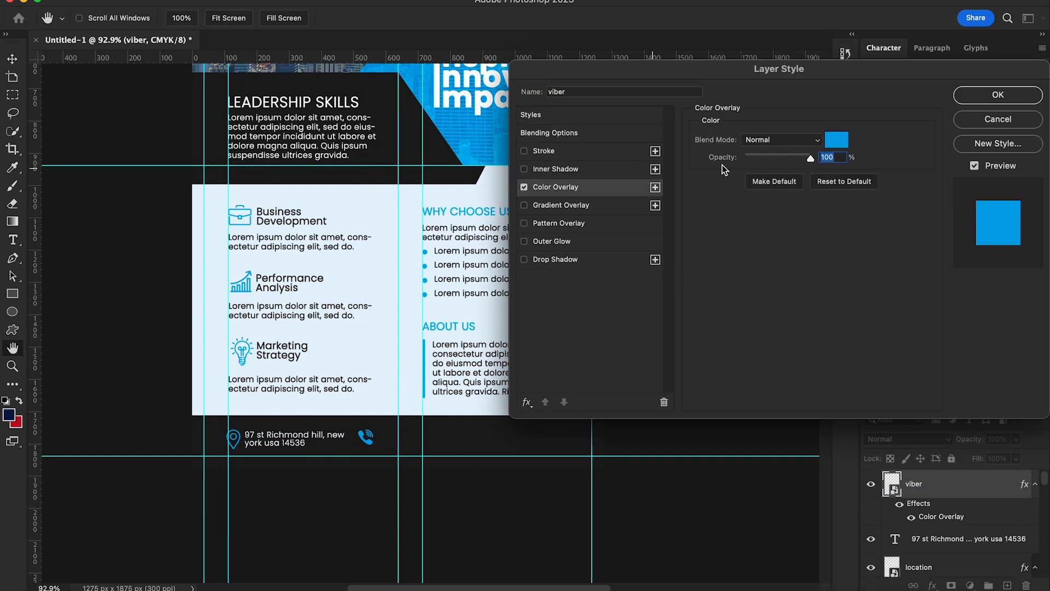
pyautogui.click(974, 94)
pyautogui.press('Down')
# Step: Type two phone numbers on separate lines beside the phone icon
pyautogui.press('t')
pyautogui.scroll(2, 396, 491)
pyautogui.click(379, 454)
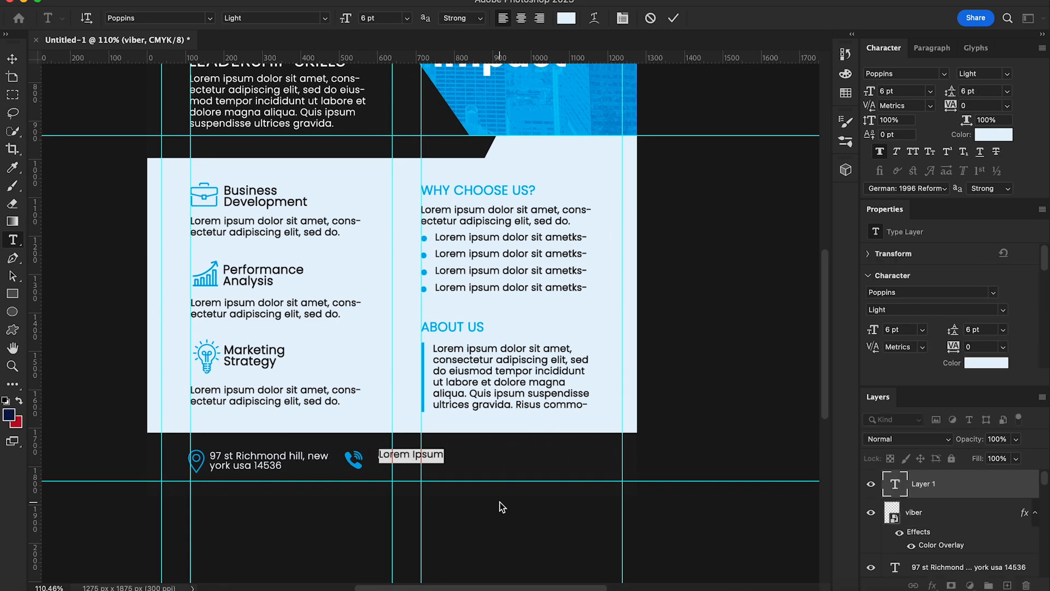
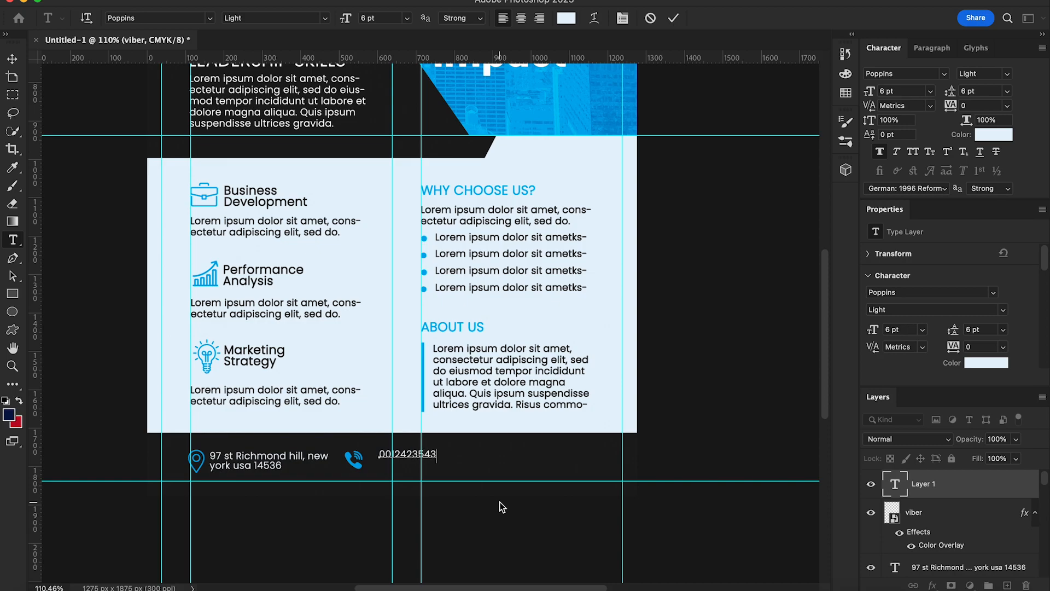
pyautogui.press('Return')
pyautogui.press('Home')
pyautogui.write('00')
pyautogui.click(20, 61)
pyautogui.moveTo(410, 467); pyautogui.dragTo(399, 465)
# Step: Place mail.png onto the page and scale it to about 50 px wide
pyautogui.click(48, 590)
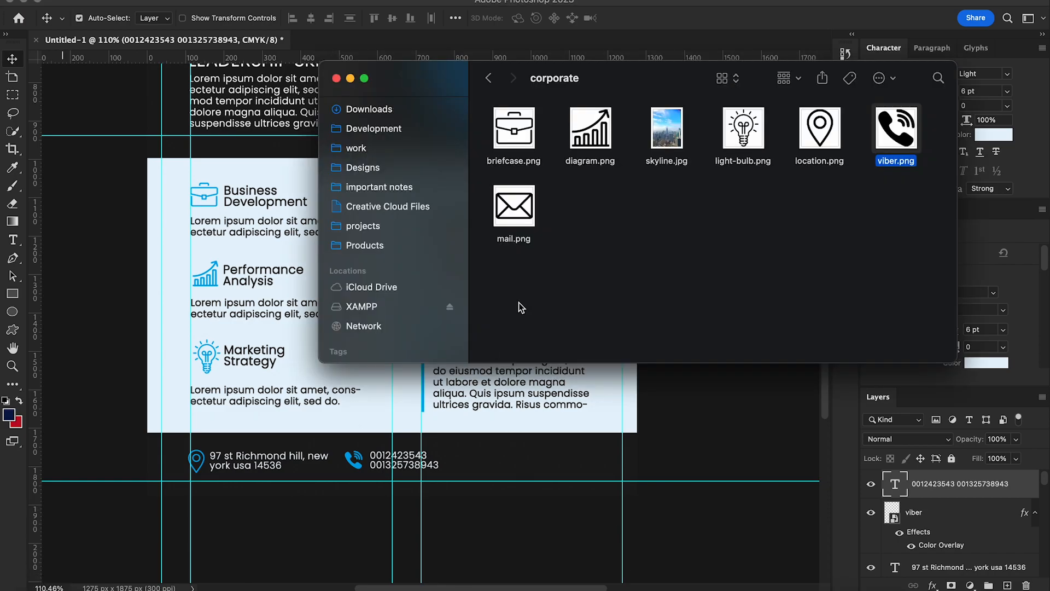
pyautogui.moveTo(514, 205); pyautogui.dragTo(514, 441)
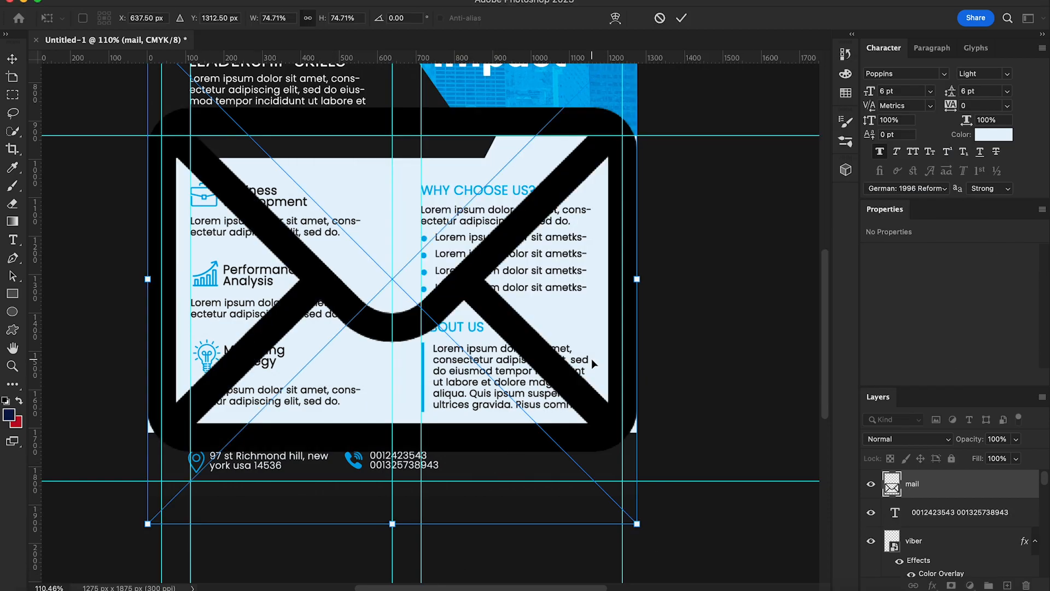
pyautogui.moveTo(638, 524); pyautogui.dragTo(318, 204)
pyautogui.moveTo(277, 163); pyautogui.dragTo(449, 382)
pyautogui.moveTo(319, 254); pyautogui.dragTo(480, 469)
pyautogui.press('Return')
# Step: Tint the envelope blue with Color Overlay and line it up after the phone numbers
pyautogui.rightClick(932, 485)
pyautogui.click(886, 490)
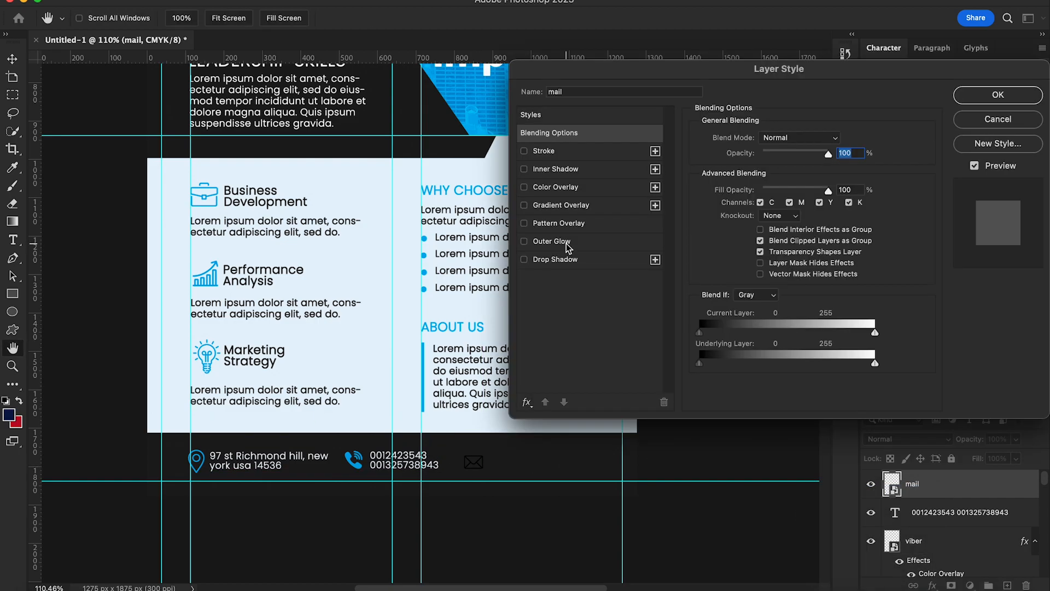
pyautogui.click(569, 188)
pyautogui.click(984, 97)
pyautogui.moveTo(480, 469); pyautogui.dragTo(468, 462)
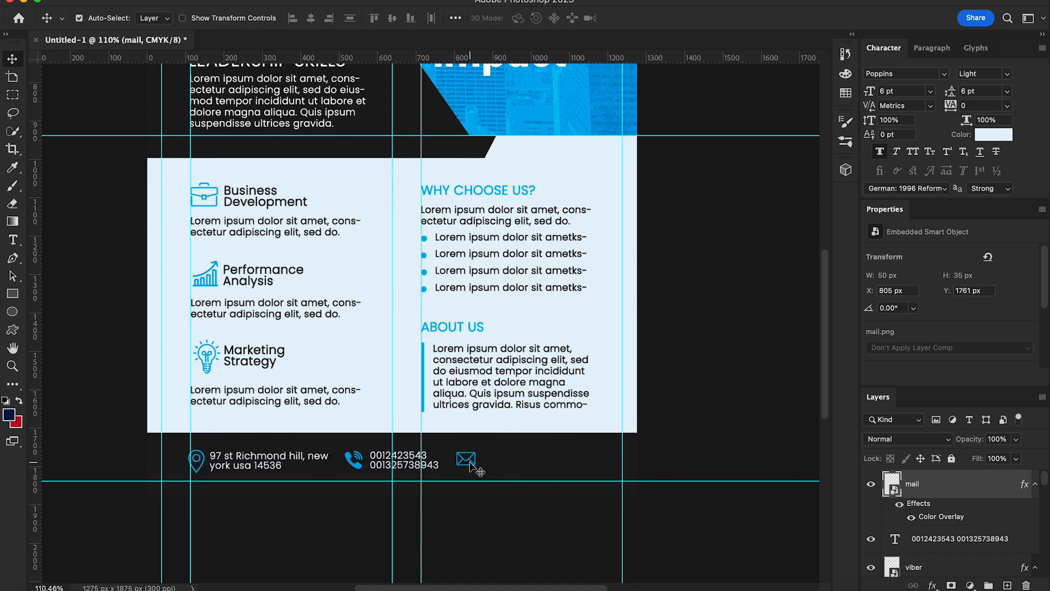
pyautogui.click(12, 239)
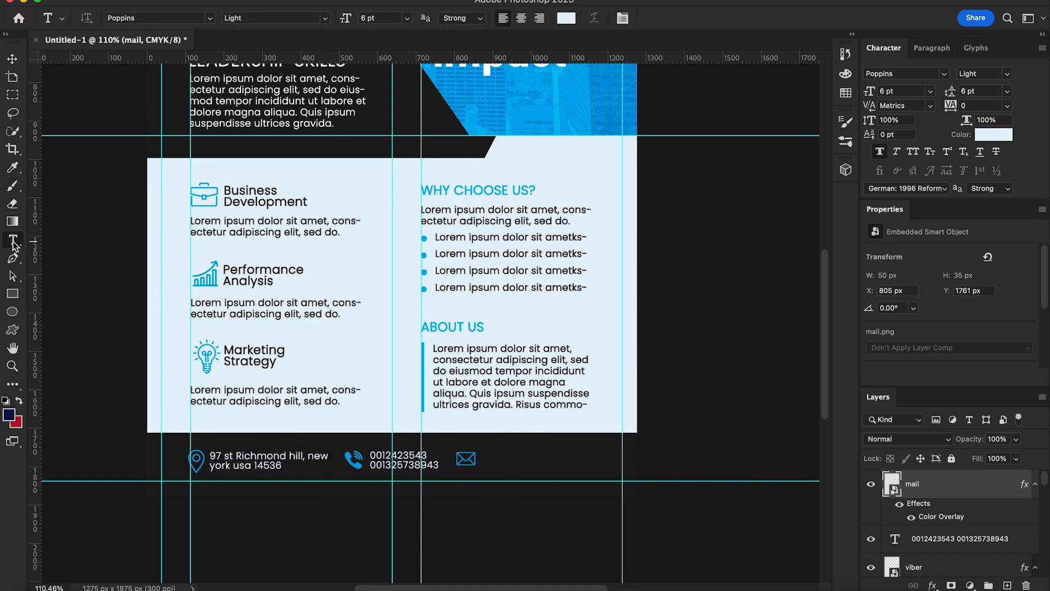
# Step: Type a placeholder e-mail address and move it beside the envelope icon
pyautogui.click(375, 331)
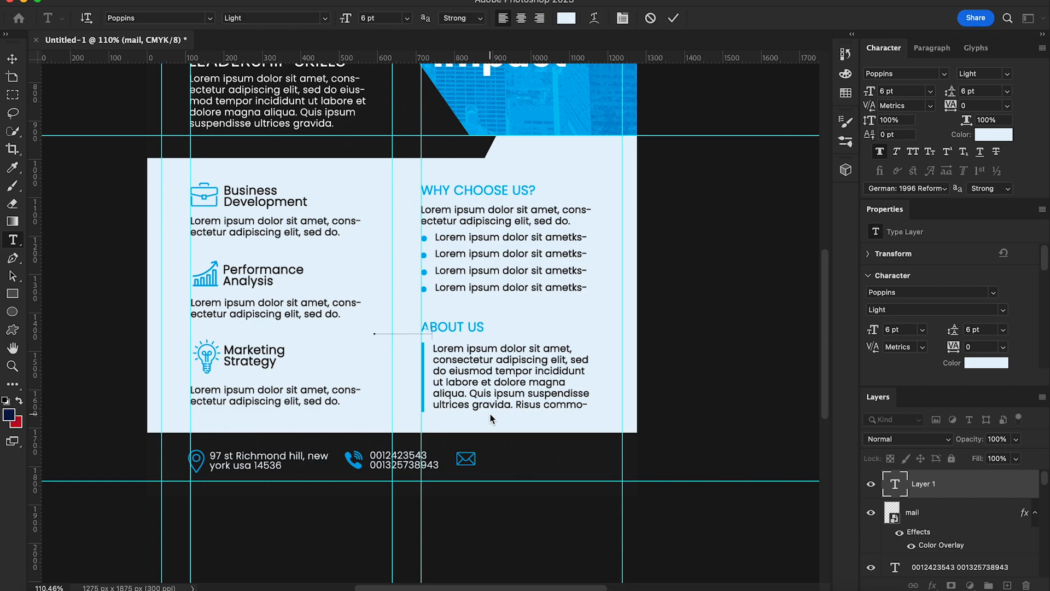
pyautogui.hotkey('ctrl', 'Return')
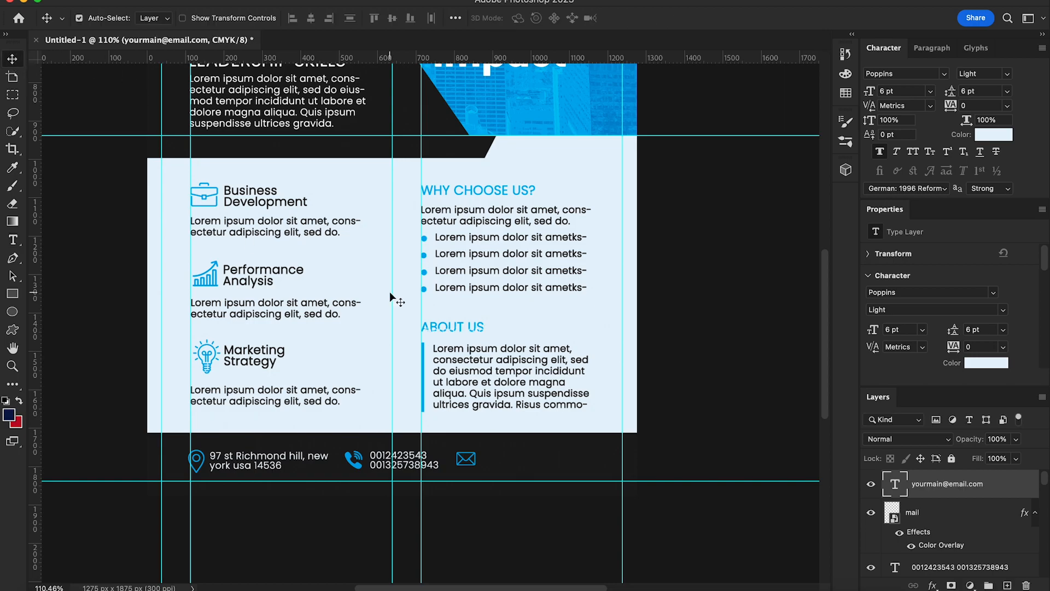
pyautogui.moveTo(404, 301); pyautogui.dragTo(509, 431)
pyautogui.click(12, 241)
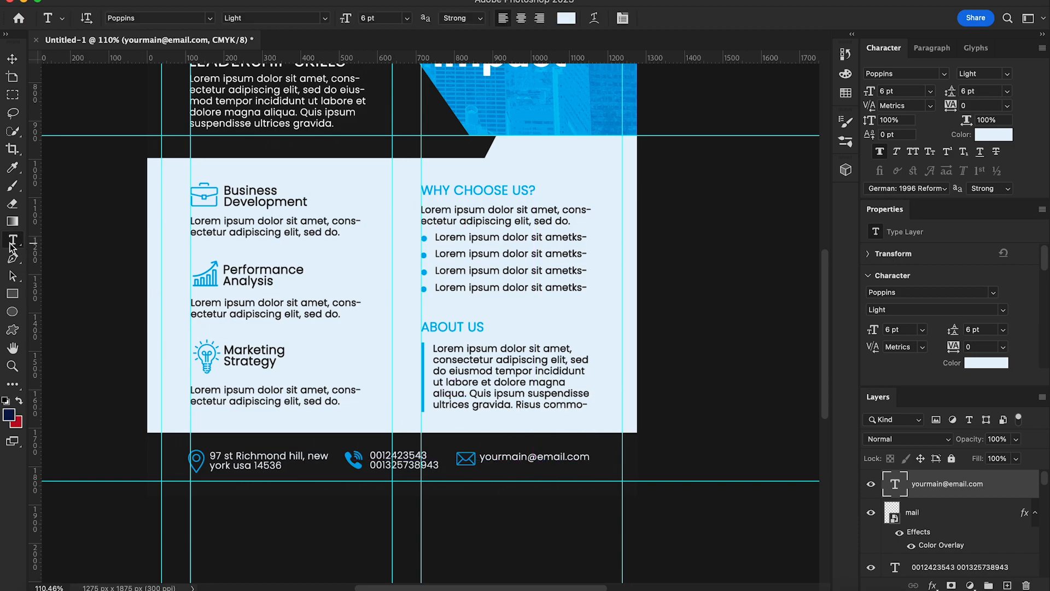
pyautogui.click(584, 455)
pyautogui.write('www')
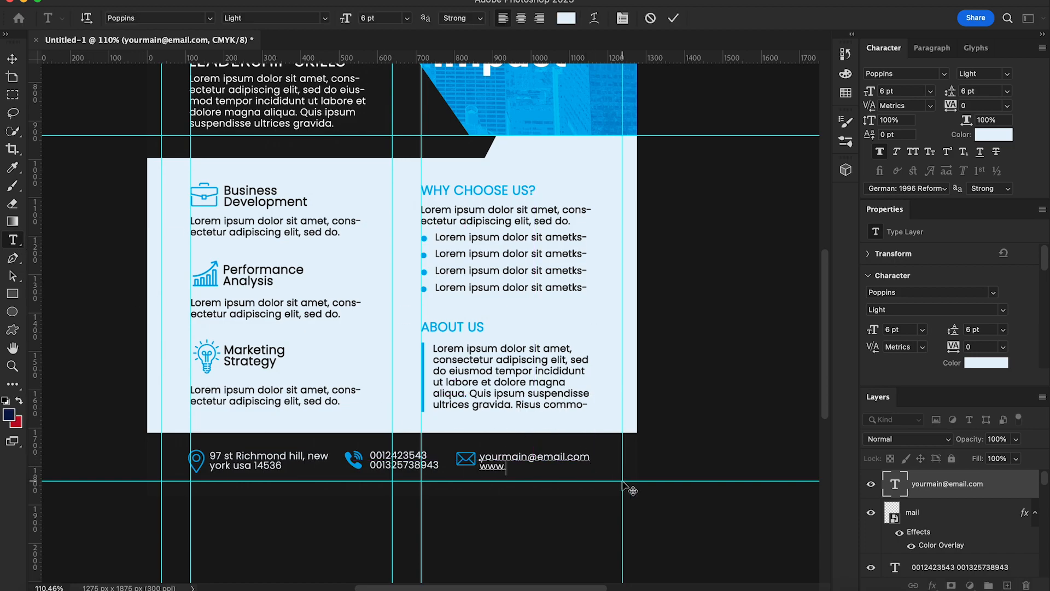
pyautogui.write('.yoursite.com')
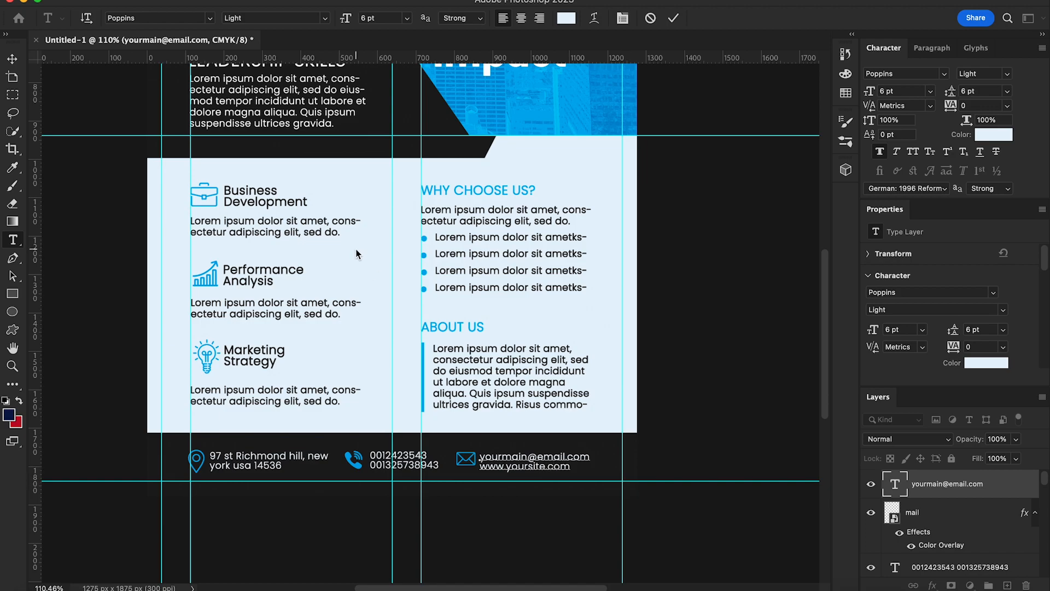
pyautogui.click(12, 58)
pyautogui.moveTo(537, 462)
pyautogui.mouseDown()
pyautogui.moveTo(468, 454)
pyautogui.moveTo(544, 452)
pyautogui.mouseUp()
pyautogui.press('Left')
pyautogui.press('Left')
pyautogui.press('Left')
pyautogui.press('Left')
pyautogui.press('Left')
pyautogui.press('Left')
pyautogui.press('Left')
pyautogui.press('Left')
pyautogui.press('Left')
pyautogui.press('Left')
pyautogui.press('Left')
pyautogui.press('Left')
pyautogui.press('Left')
pyautogui.press('Left')
pyautogui.press('Left')
pyautogui.press('Left')
pyautogui.press('Left')
pyautogui.press('Left')
pyautogui.press('Left')
pyautogui.press('Left')
pyautogui.press('Left')
pyautogui.press('Left')
pyautogui.press('Left')
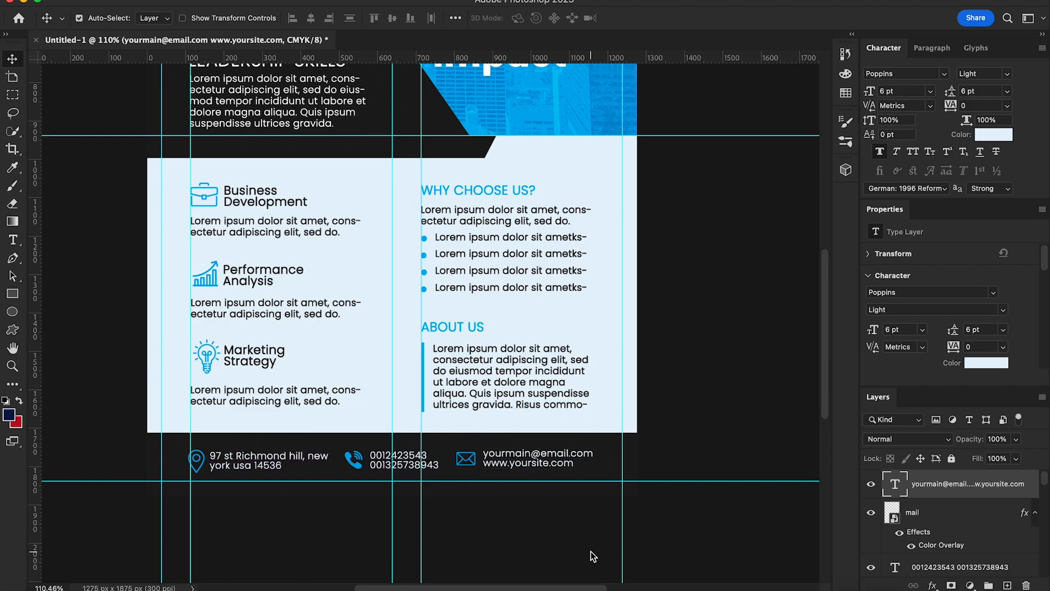
pyautogui.press('Left')
pyautogui.press('Left')
pyautogui.press('Left')
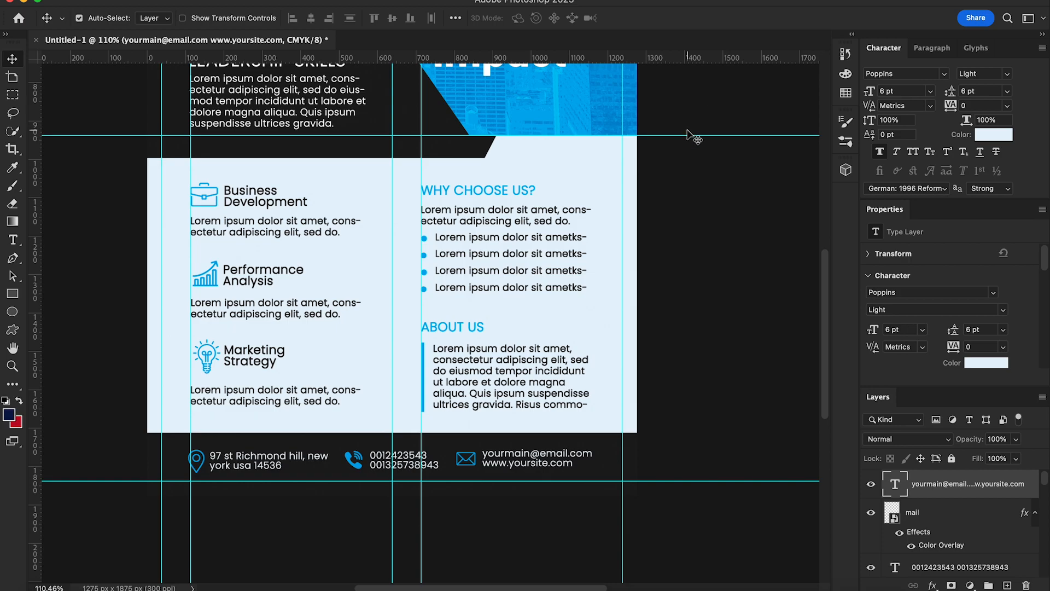
# Step: Type 'share your idea with the world' below the headline and set it to All Caps
pyautogui.scroll(5, 691, 137)
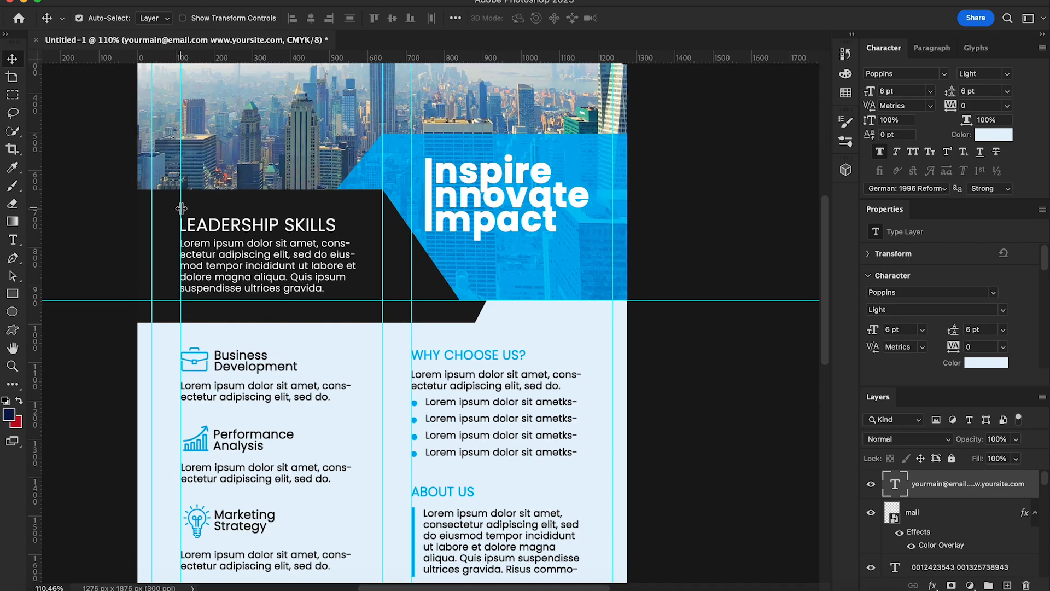
pyautogui.click(15, 239)
pyautogui.click(465, 272)
pyautogui.write('share your idea with the world')
pyautogui.click(12, 58)
pyautogui.moveTo(555, 268); pyautogui.dragTo(517, 245)
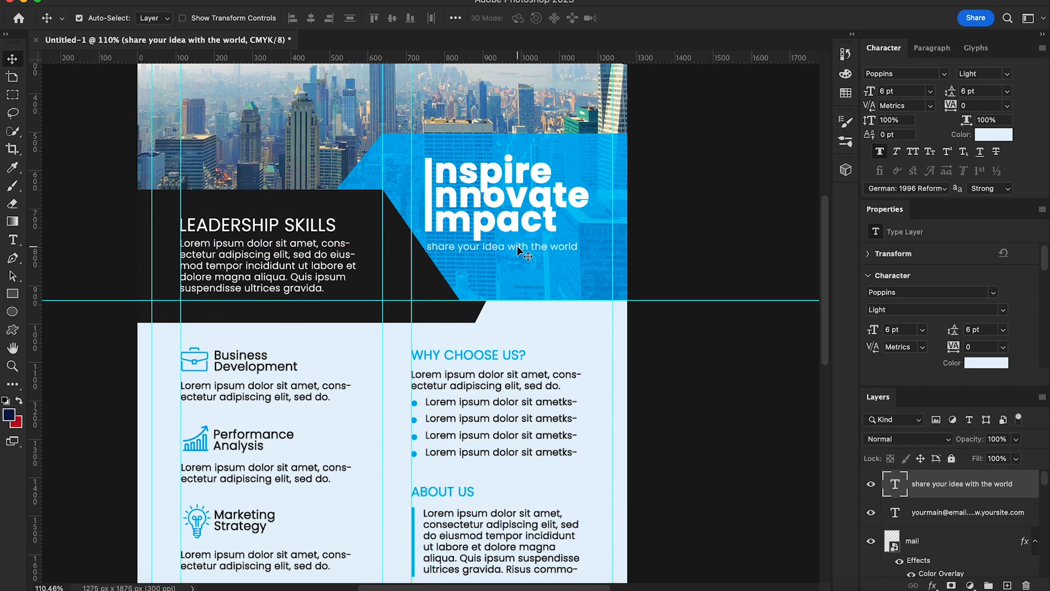
pyautogui.click(913, 151)
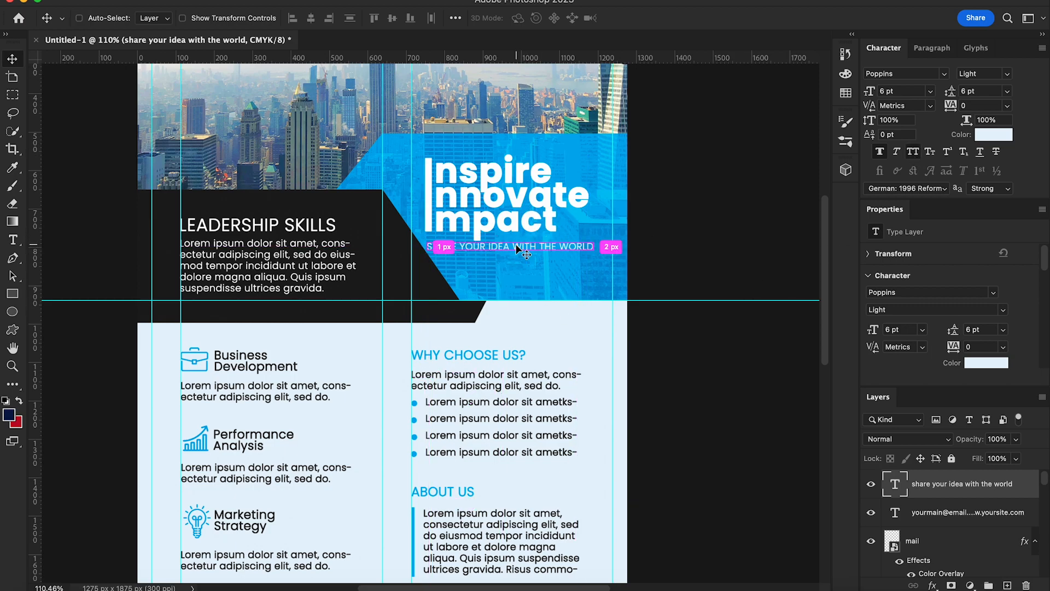
# Step: Break the tagline before THE WORLD onto a second line and nudge it under the headline
pyautogui.press('t')
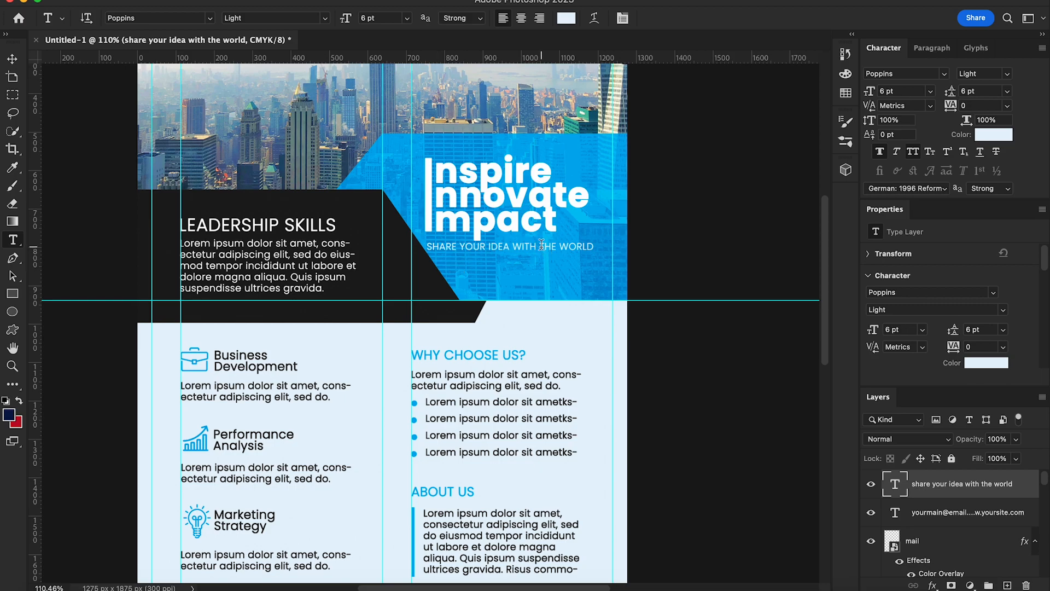
pyautogui.click(540, 247)
pyautogui.press('Return')
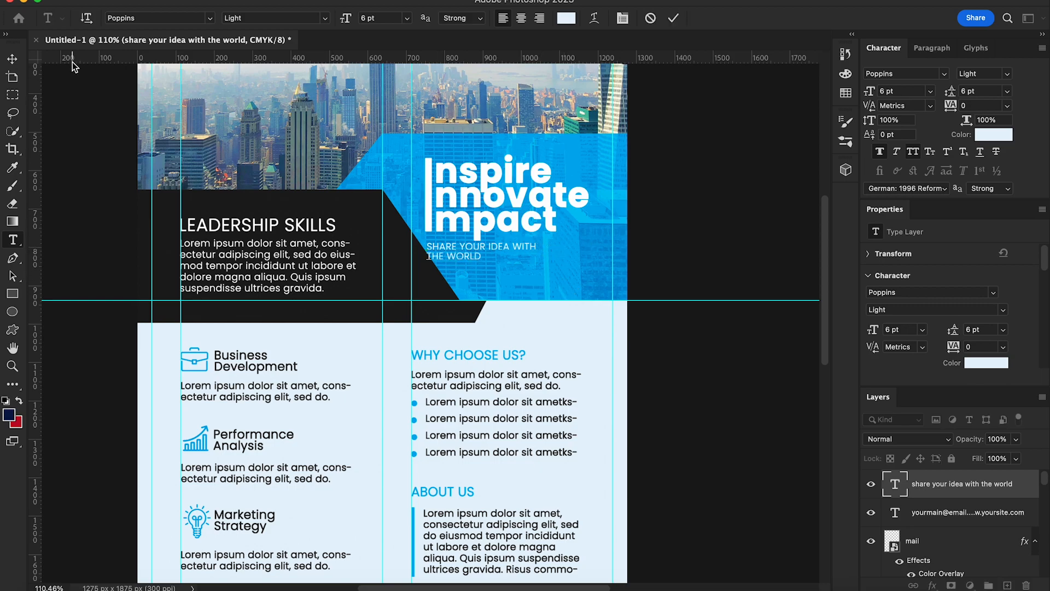
pyautogui.click(12, 59)
pyautogui.moveTo(512, 247); pyautogui.dragTo(530, 256)
pyautogui.press('Down')
pyautogui.press('Down')
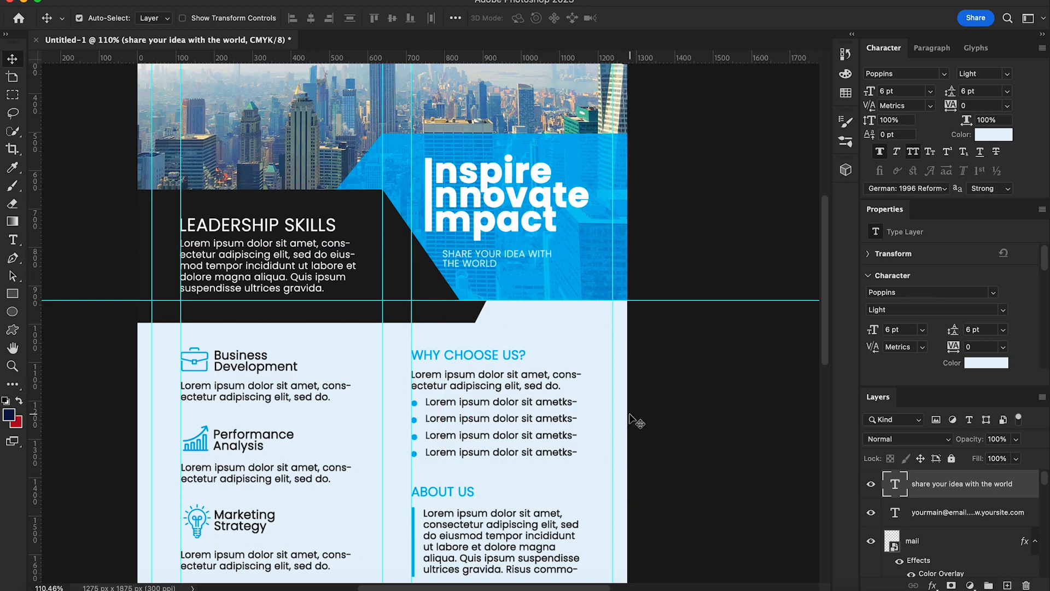
pyautogui.scroll(-3, 630, 415)
# Step: Type 'your logo' at the skyline's top left and colour it black
pyautogui.scroll(-2, 507, 358)
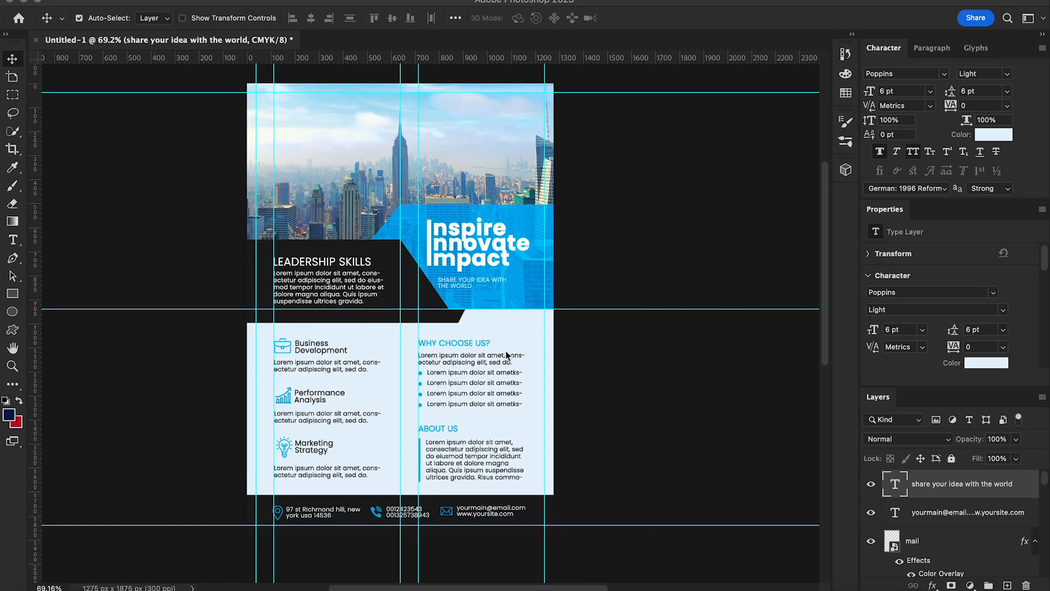
pyautogui.scroll(2, 368, 305)
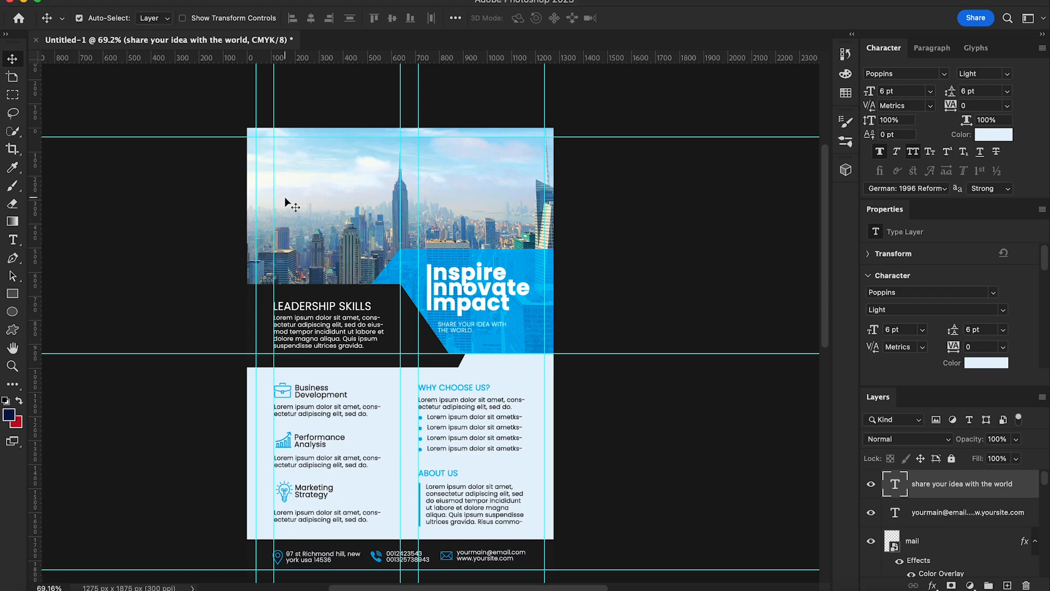
pyautogui.click(14, 240)
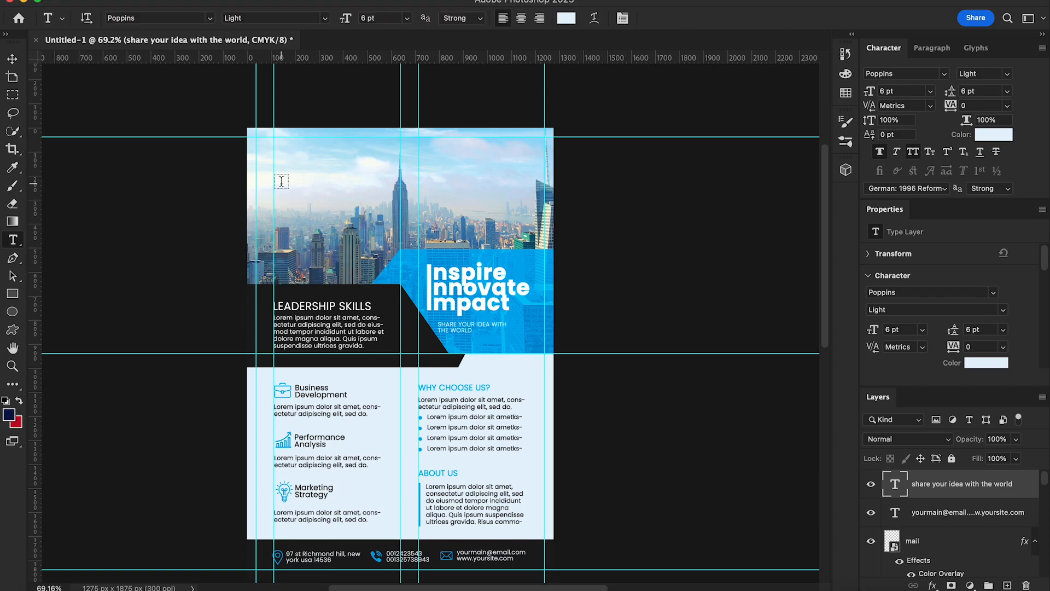
pyautogui.click(279, 160)
pyautogui.press('BackSpace')
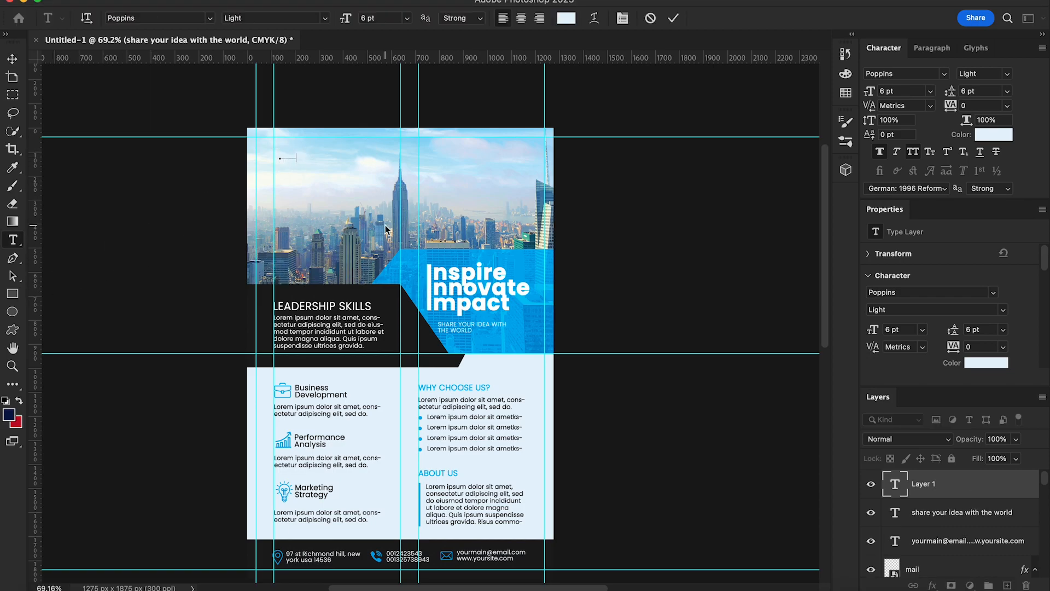
pyautogui.write('your logo')
pyautogui.hotkey('ctrl', 'Return')
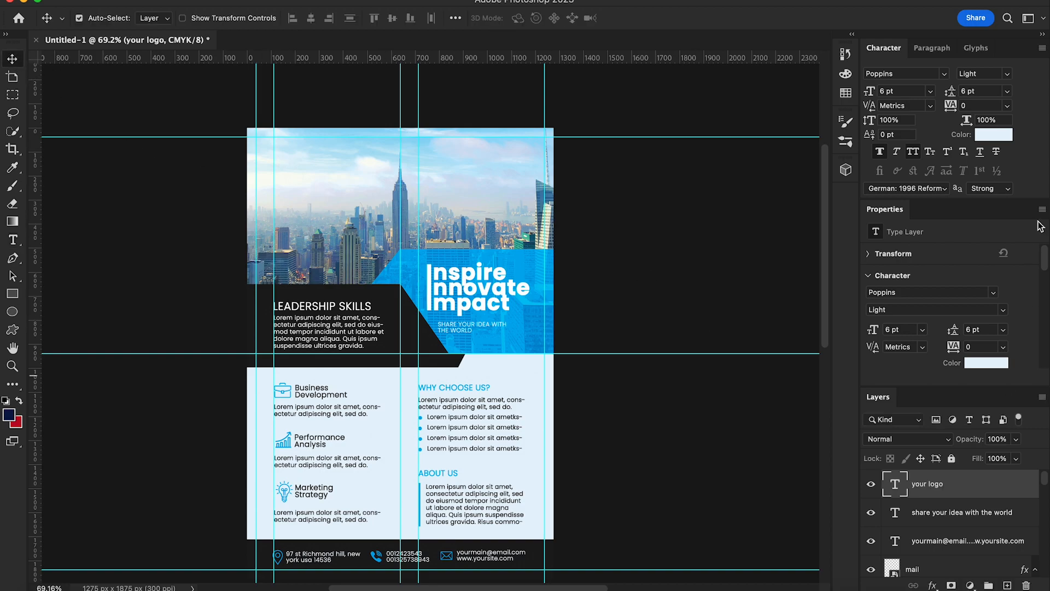
pyautogui.click(1001, 137)
pyautogui.click(596, 434)
pyautogui.click(902, 269)
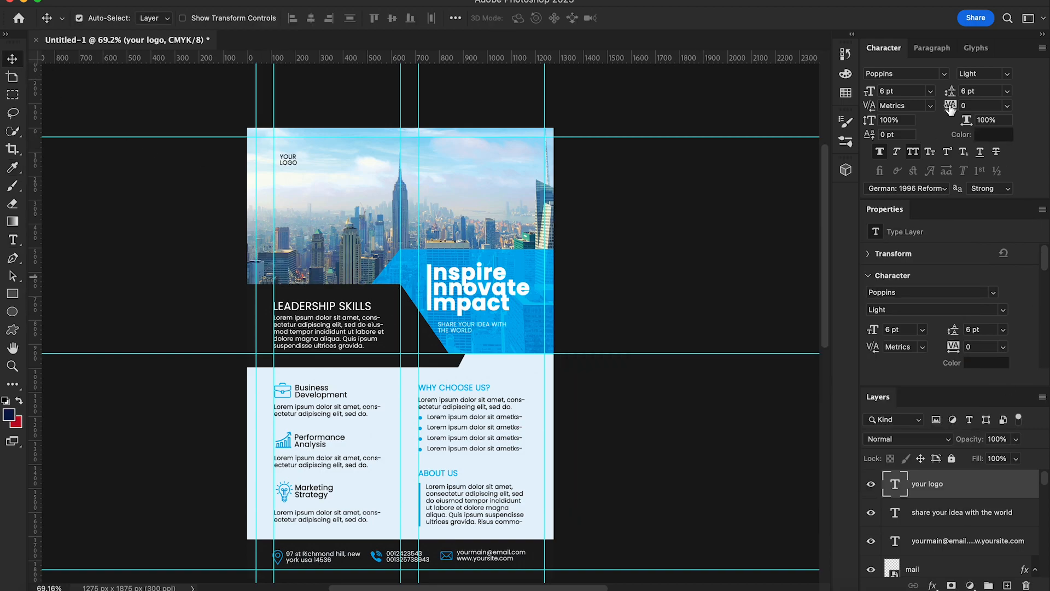
# Step: Set the logo to Raleway ExtraBold, enlarge it about 117%, and place business-and-trade.png beside it
pyautogui.click(944, 73)
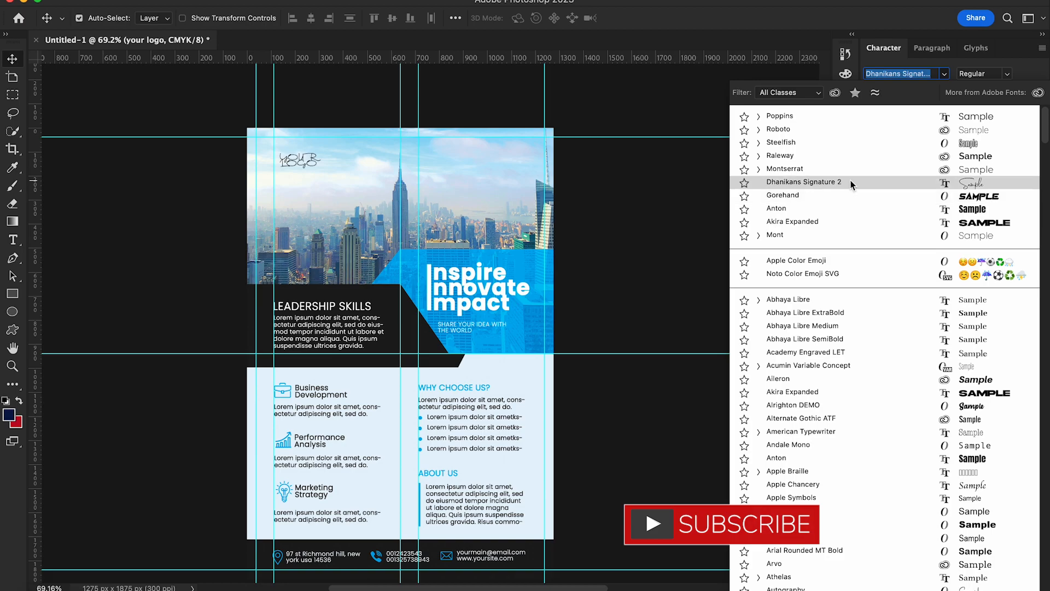
pyautogui.click(845, 153)
pyautogui.click(1007, 74)
pyautogui.click(1002, 88)
pyautogui.hotkey('ctrl', 't')
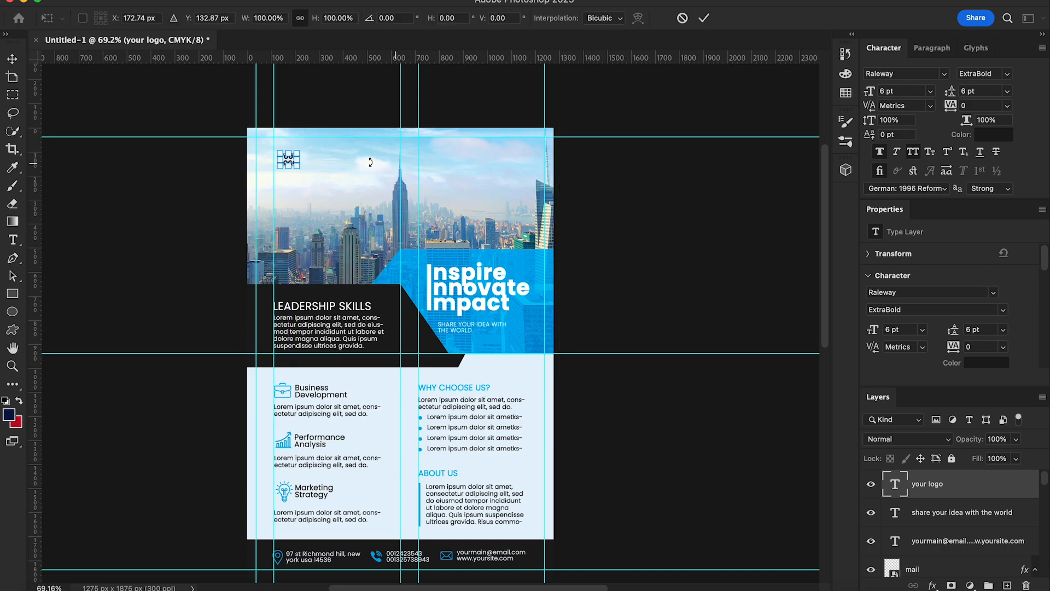
pyautogui.moveTo(300, 166); pyautogui.dragTo(304, 169)
pyautogui.press('Return')
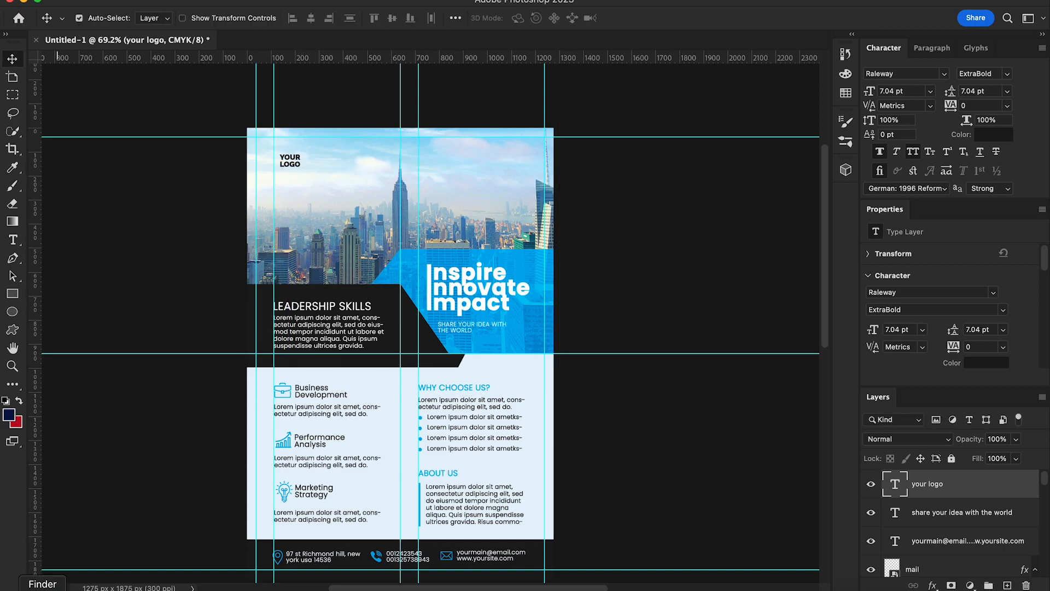
pyautogui.click(47, 589)
pyautogui.moveTo(590, 206); pyautogui.dragTo(322, 161)
# Step: Commit the placed building icon beside YOUR LOGO and tint it blue with a Color Overlay
pyautogui.press('Return')
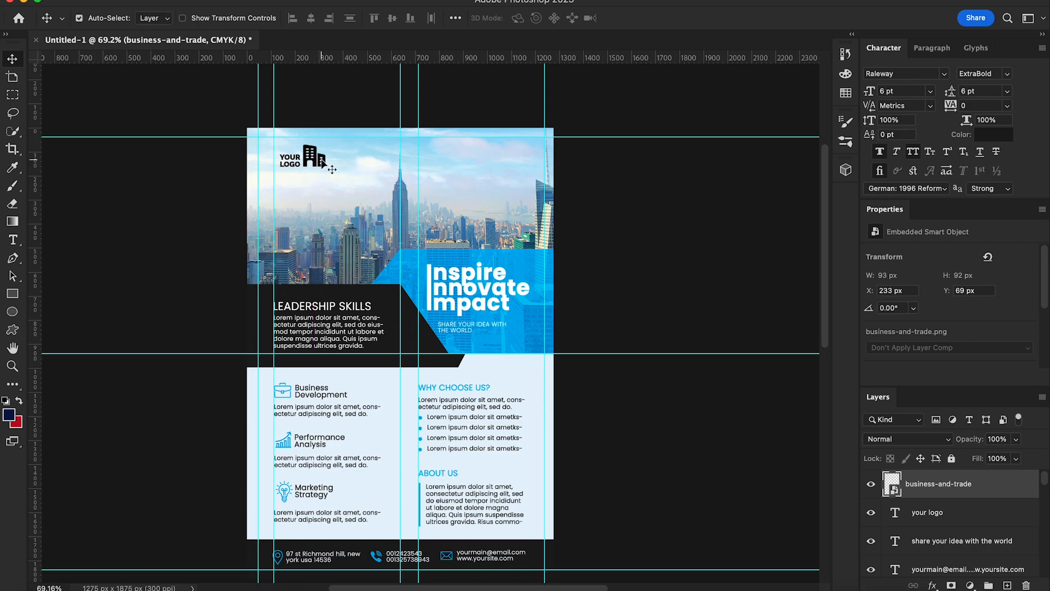
pyautogui.scroll(-2, 455, 280)
pyautogui.rightClick(946, 492)
pyautogui.click(897, 495)
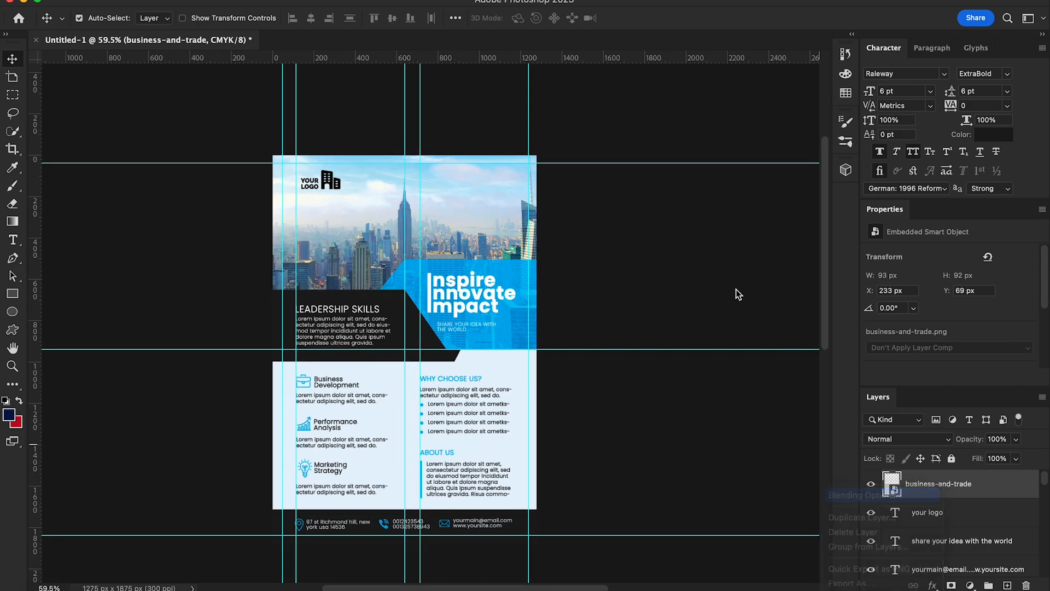
pyautogui.click(570, 188)
pyautogui.click(997, 95)
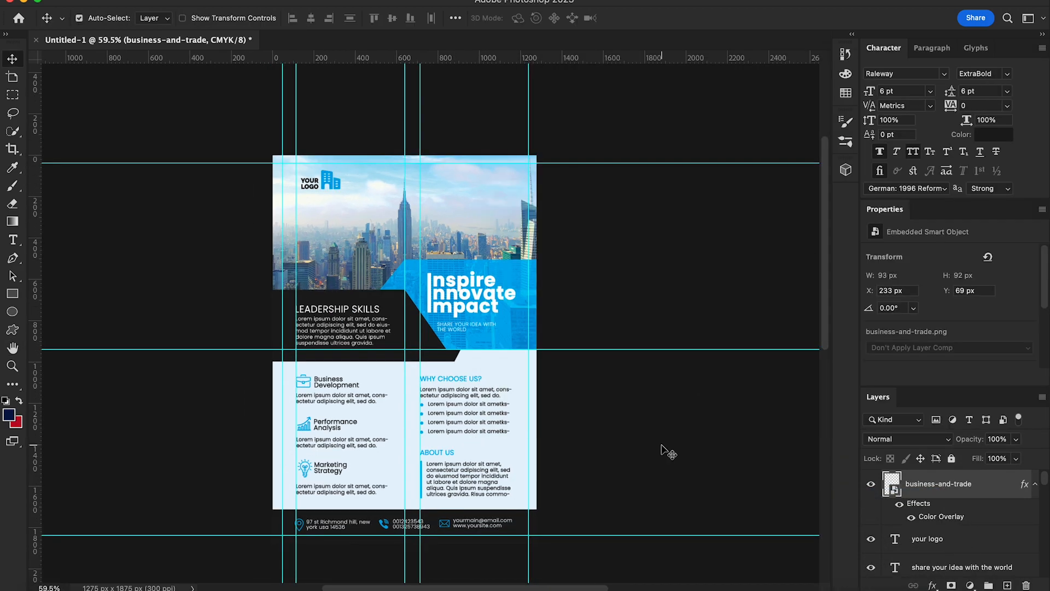
# Step: Slightly lighten the YOUR LOGO text colour in the Color Picker
pyautogui.rightClick(309, 189)
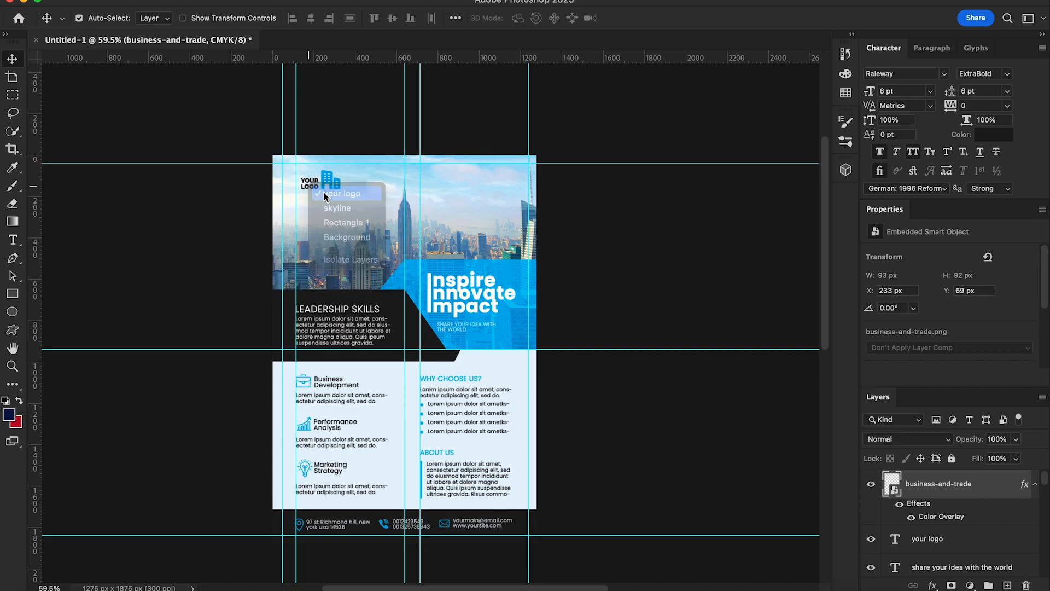
pyautogui.click(328, 191)
pyautogui.click(994, 135)
pyautogui.moveTo(591, 423); pyautogui.dragTo(593, 413)
pyautogui.click(903, 272)
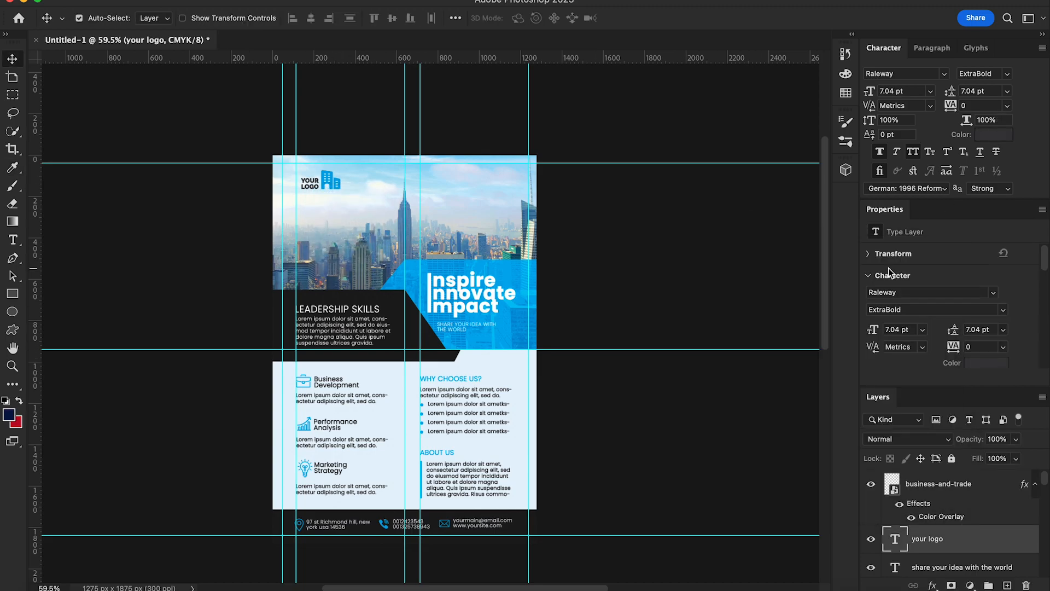
pyautogui.click(8, 239)
pyautogui.scroll(-2, 431, 225)
pyautogui.hscroll(2, 431, 225)
pyautogui.scroll(3, 431, 225)
pyautogui.click(383, 215)
pyautogui.write('MORE AT')
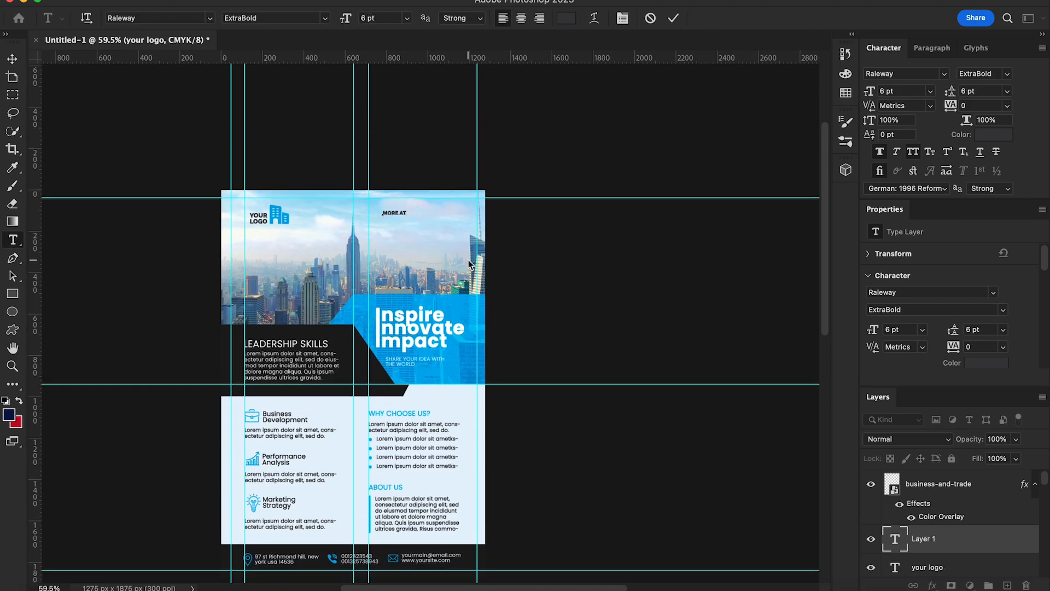
pyautogui.write(' WWW.YOURSITE.COM')
pyautogui.click(12, 59)
pyautogui.click(912, 151)
pyautogui.click(944, 73)
pyautogui.click(844, 118)
pyautogui.click(982, 73)
pyautogui.click(957, 68)
# Step: Make 'more at' bold and blue, sampled from the blue panel colour
pyautogui.click(13, 242)
pyautogui.moveTo(404, 213); pyautogui.dragTo(383, 213)
pyautogui.click(992, 134)
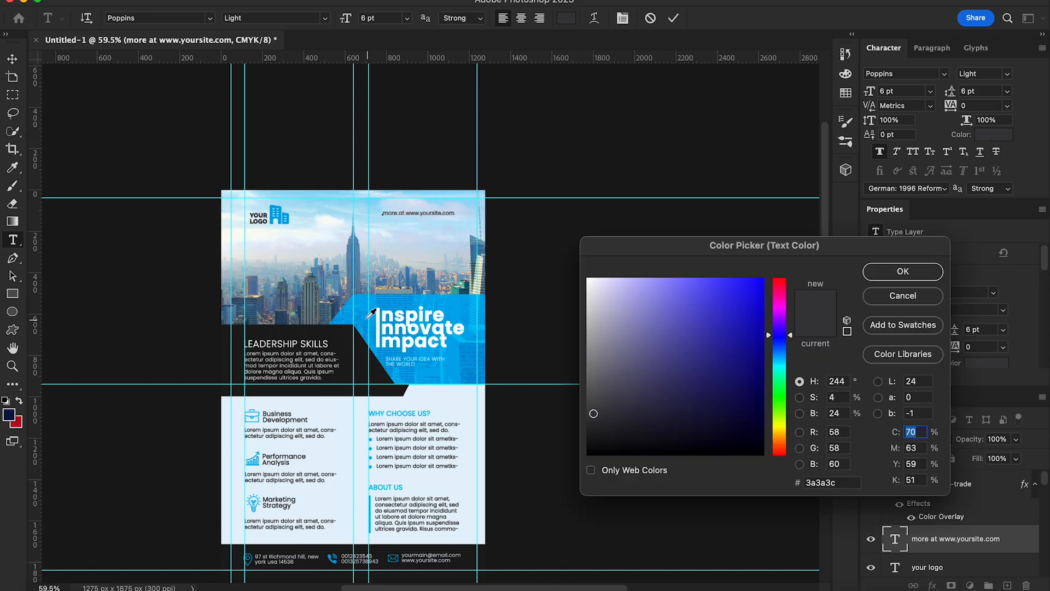
pyautogui.click(367, 297)
pyautogui.click(920, 271)
pyautogui.click(1006, 74)
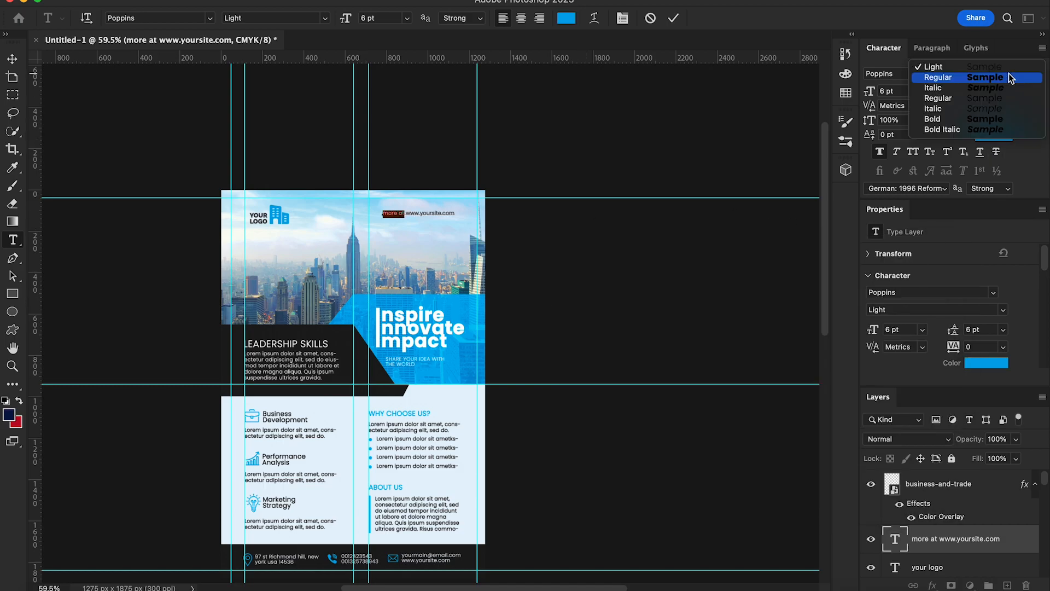
pyautogui.click(959, 119)
pyautogui.click(13, 60)
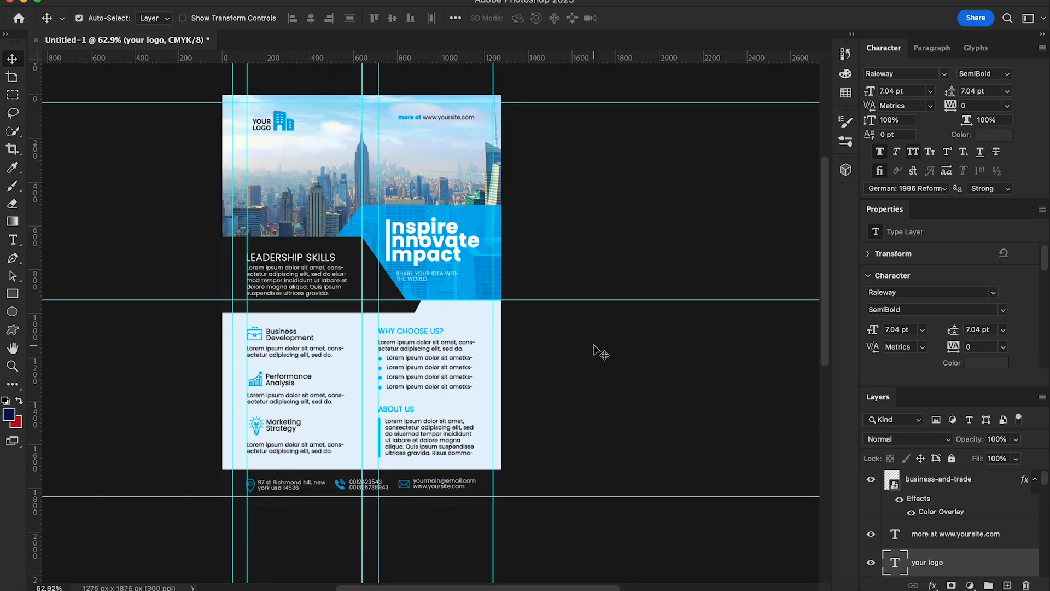
pyautogui.scroll(5, 422, 333)
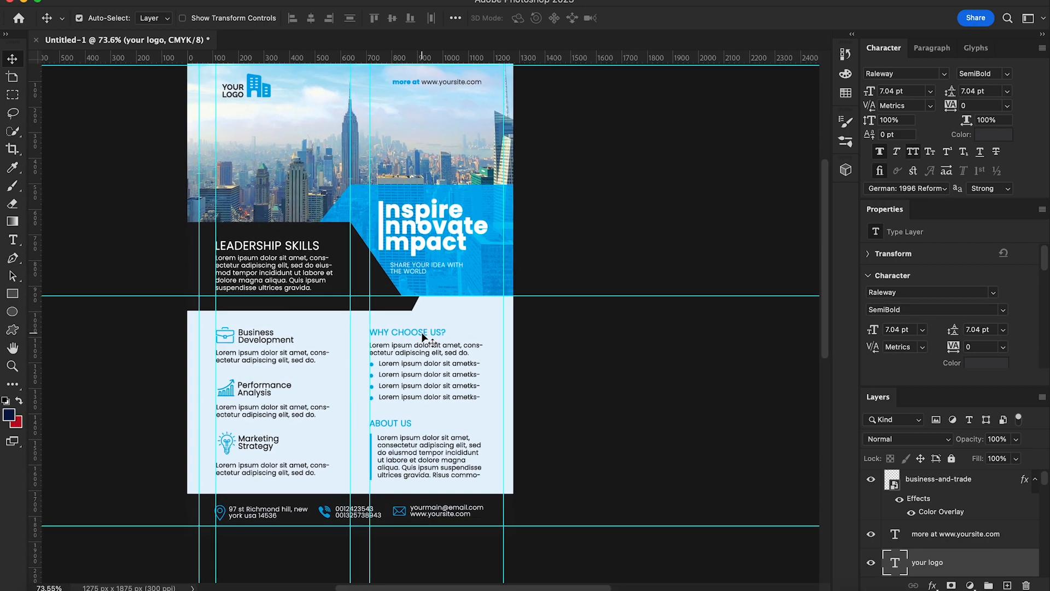
pyautogui.scroll(3, 421, 332)
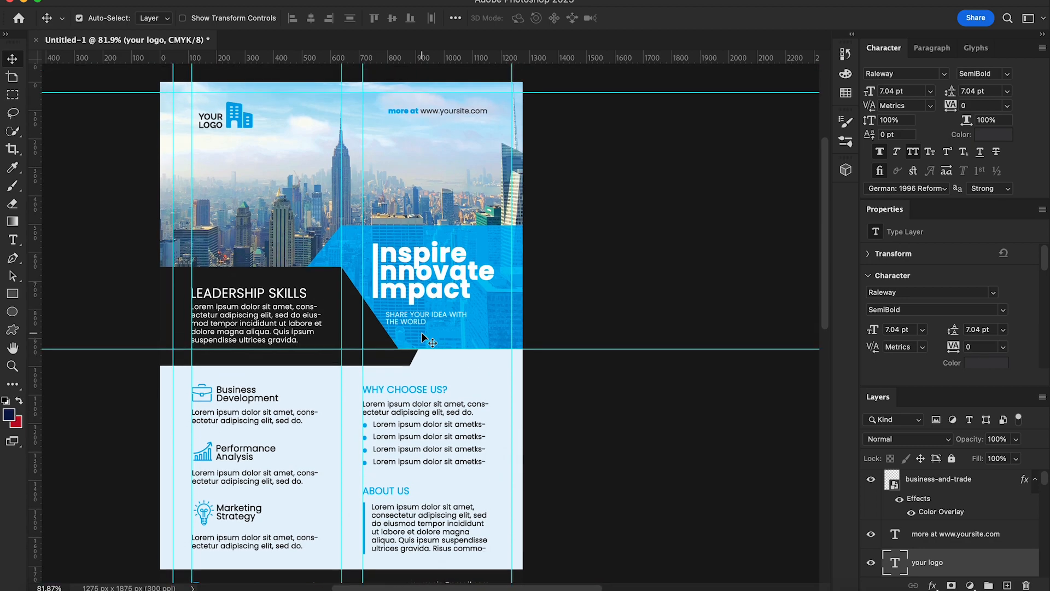
pyautogui.scroll(-4, 421, 333)
pyautogui.scroll(6, 421, 333)
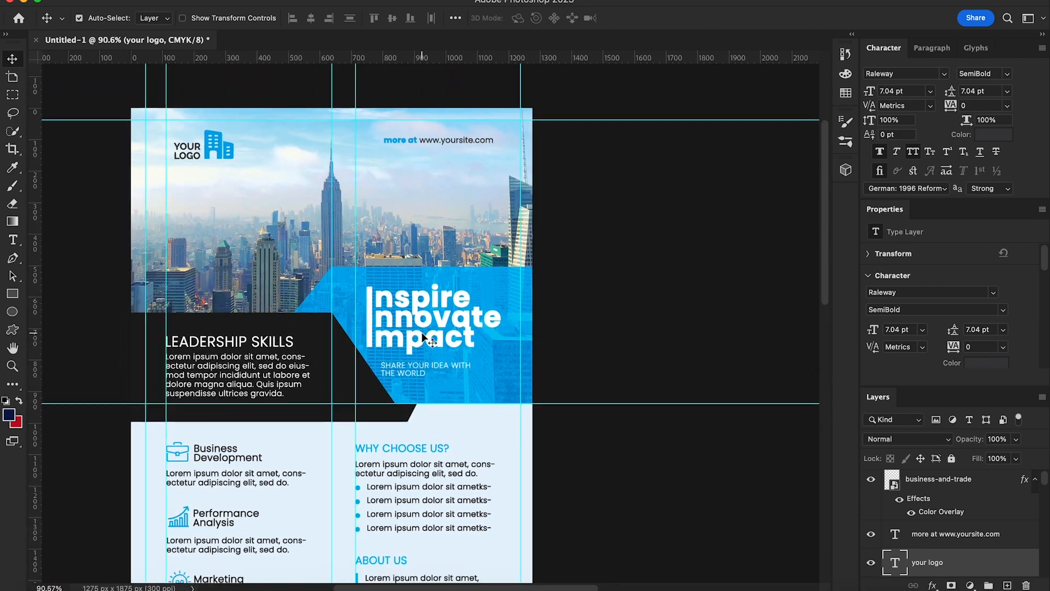